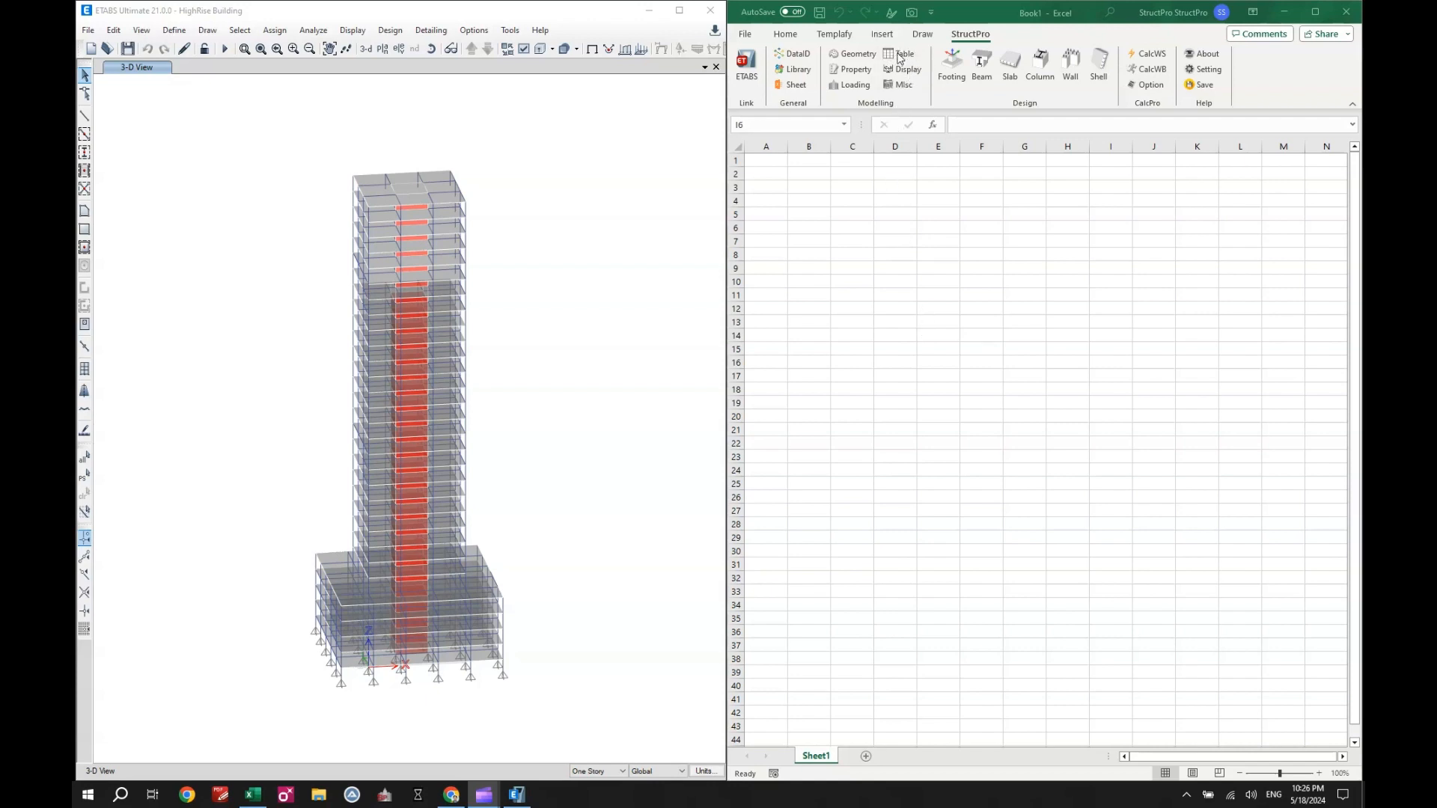
- Open StructPro's Table tools beside the blank Excel worksheet
click(900, 54)
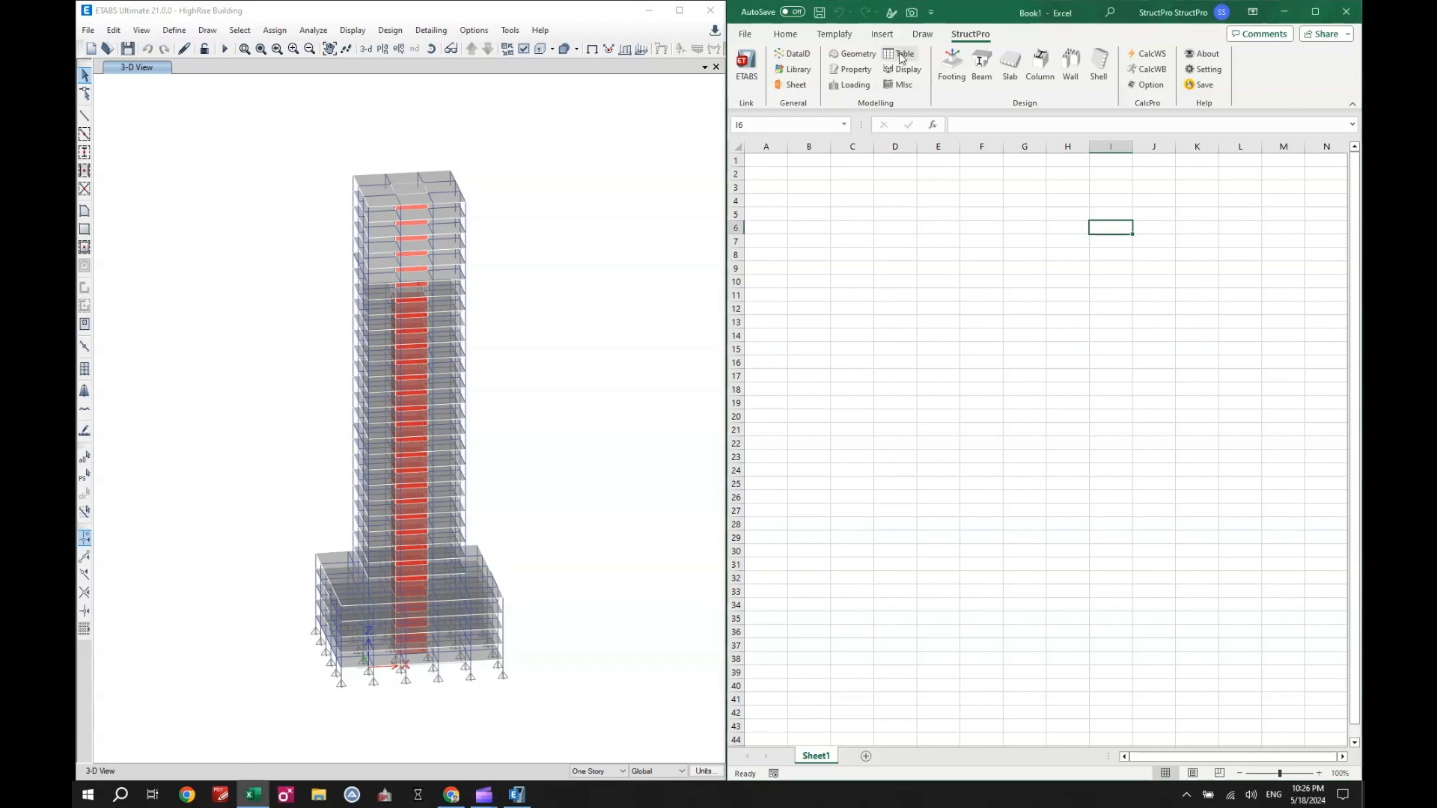
click(902, 57)
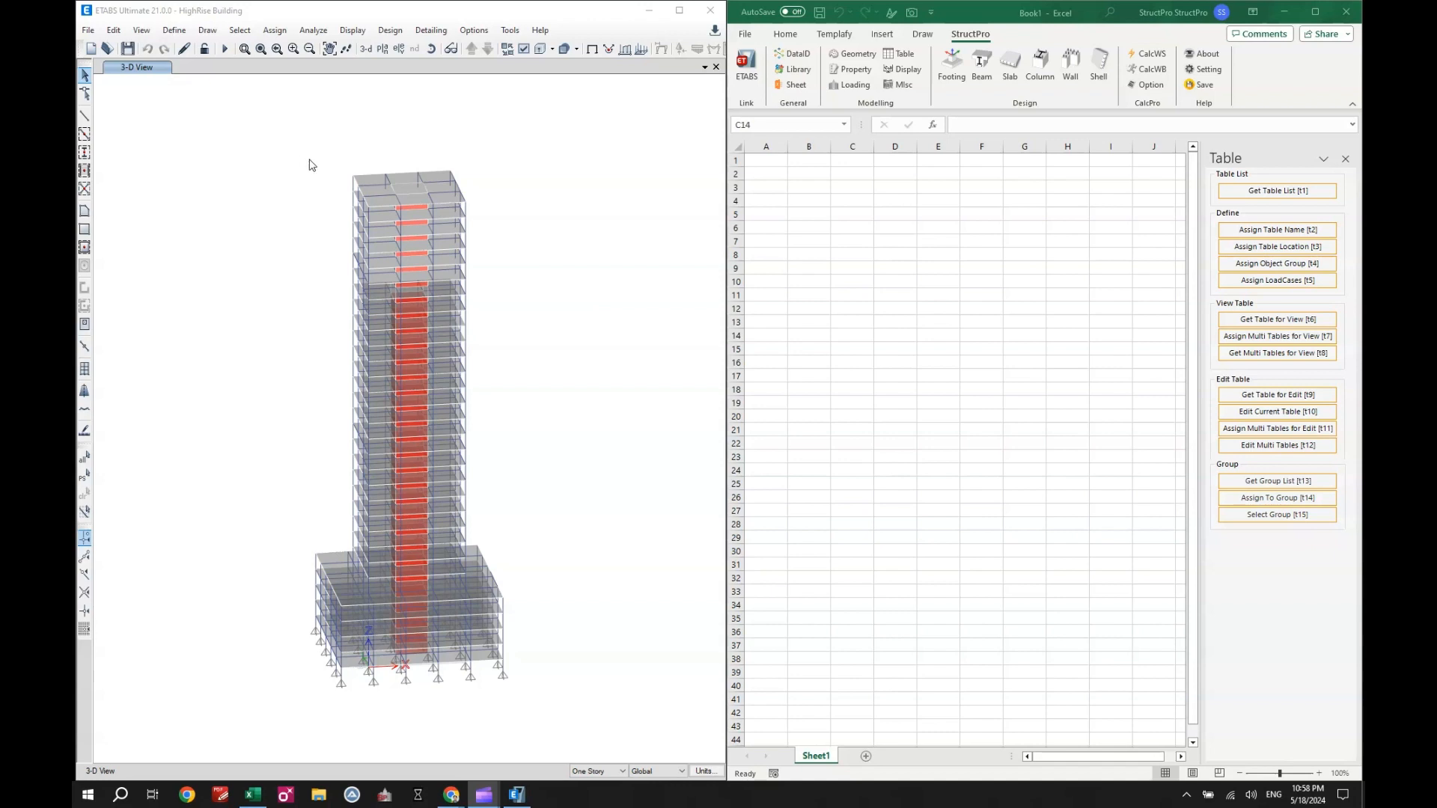
- In ETABS, open the Concrete Rectangular and Concrete Beam Reinforcing frame section property tables for interactive database editing
click(119, 30)
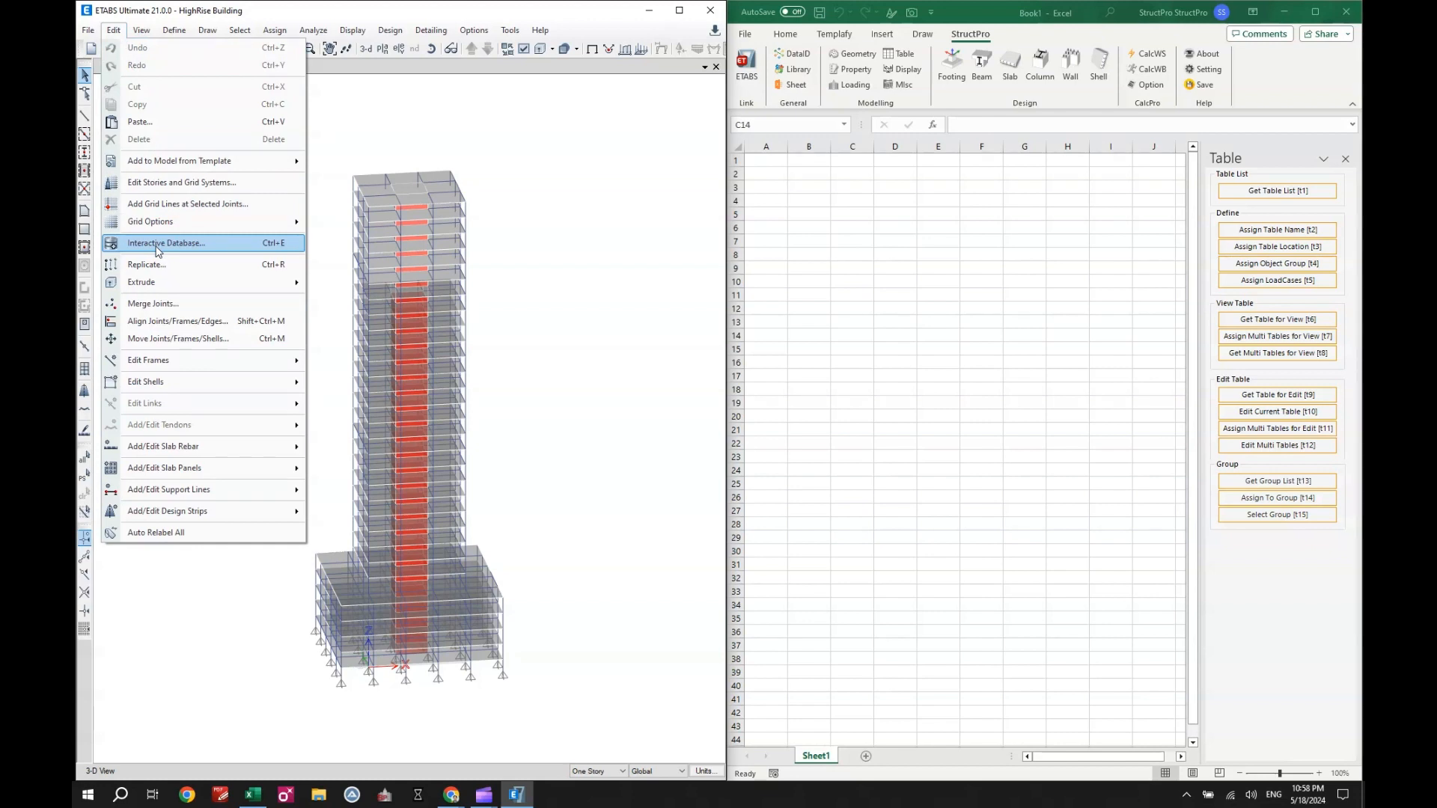
click(157, 250)
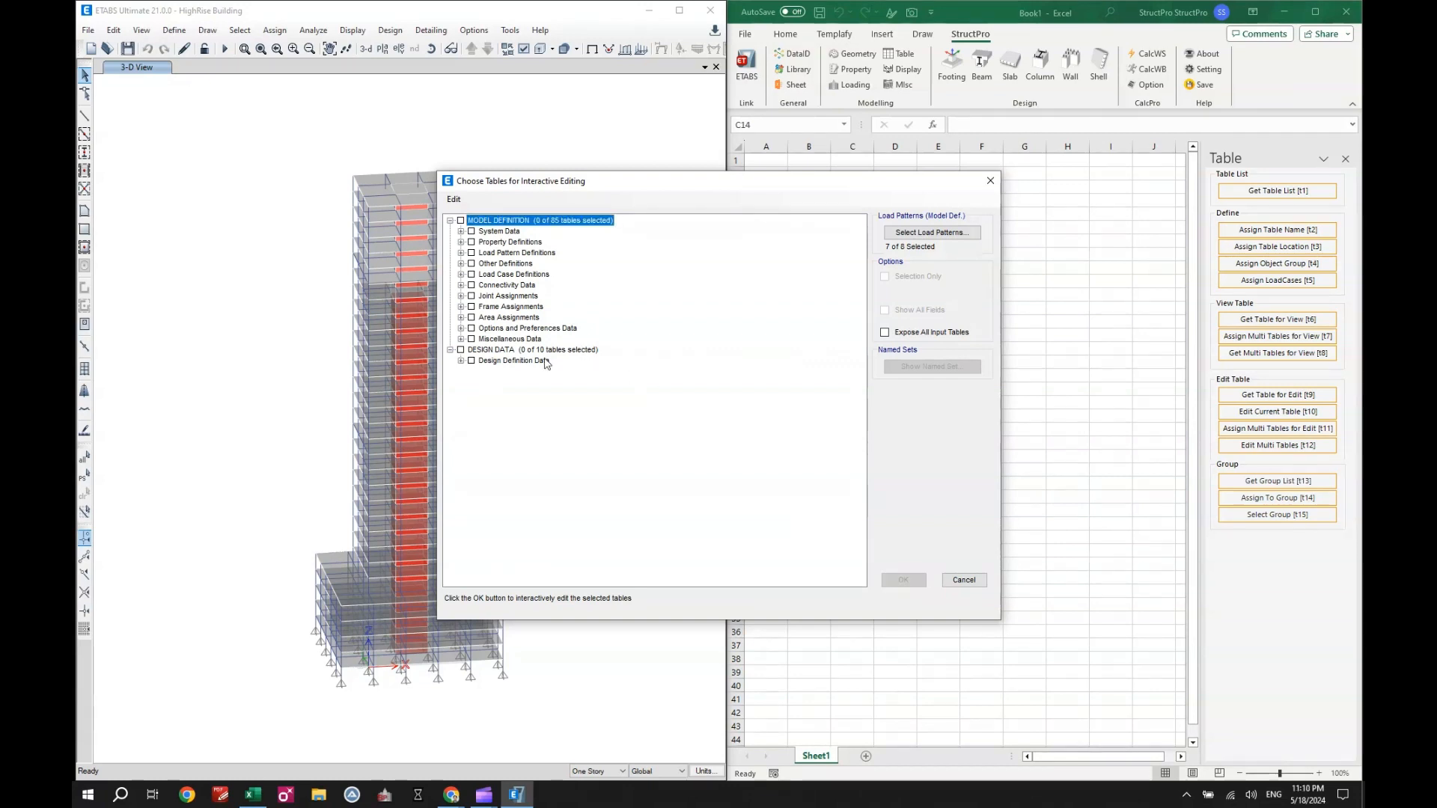
click(461, 243)
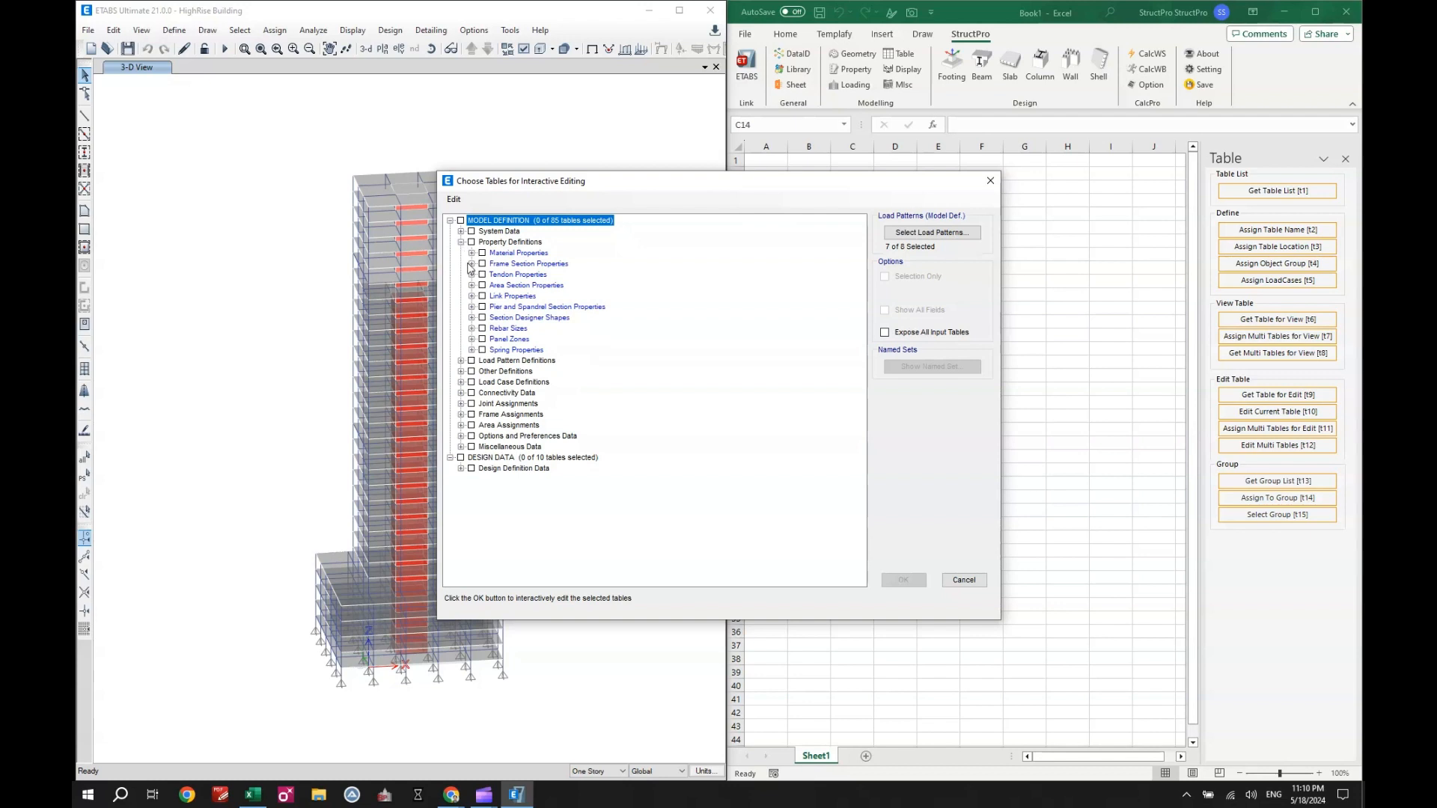
click(471, 264)
click(492, 274)
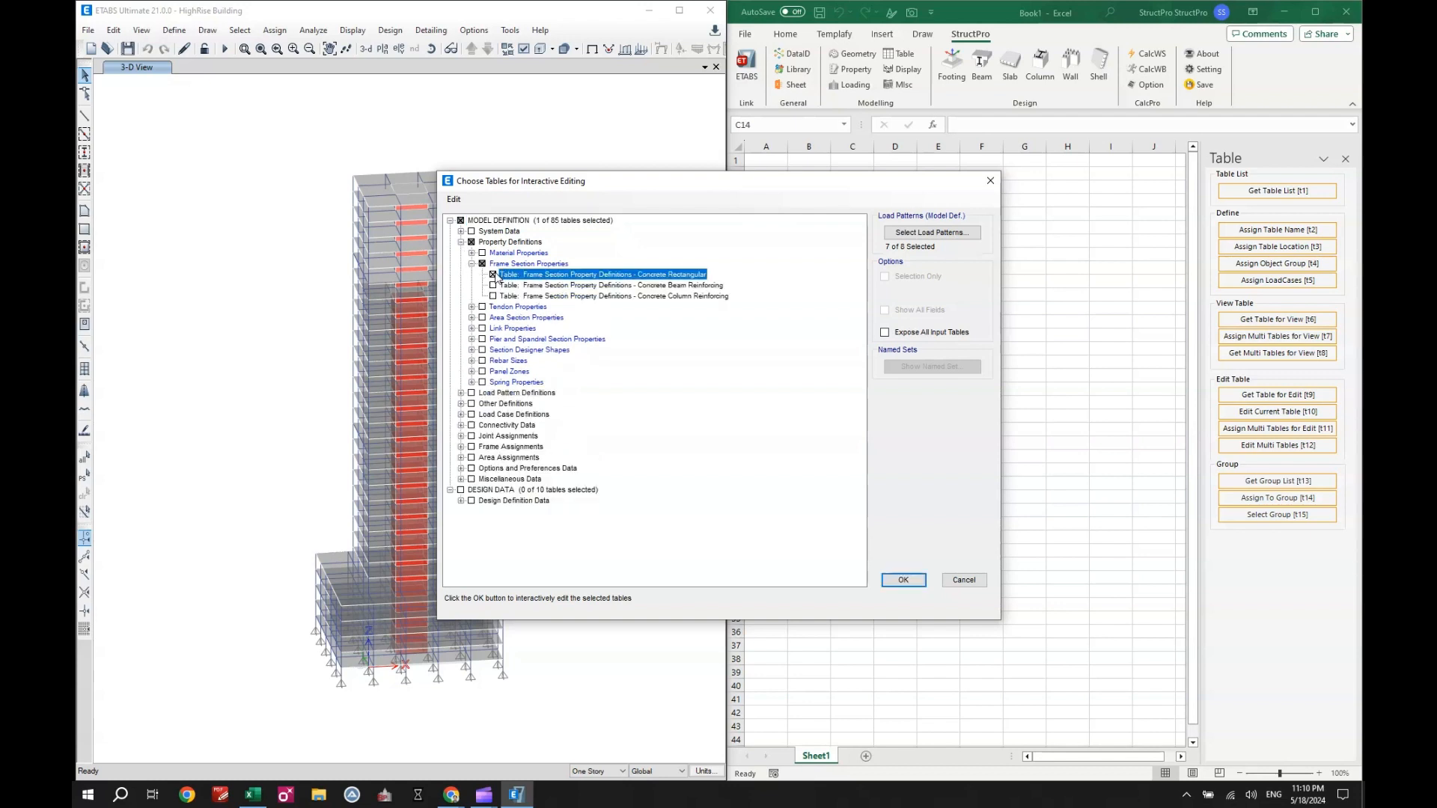
click(493, 286)
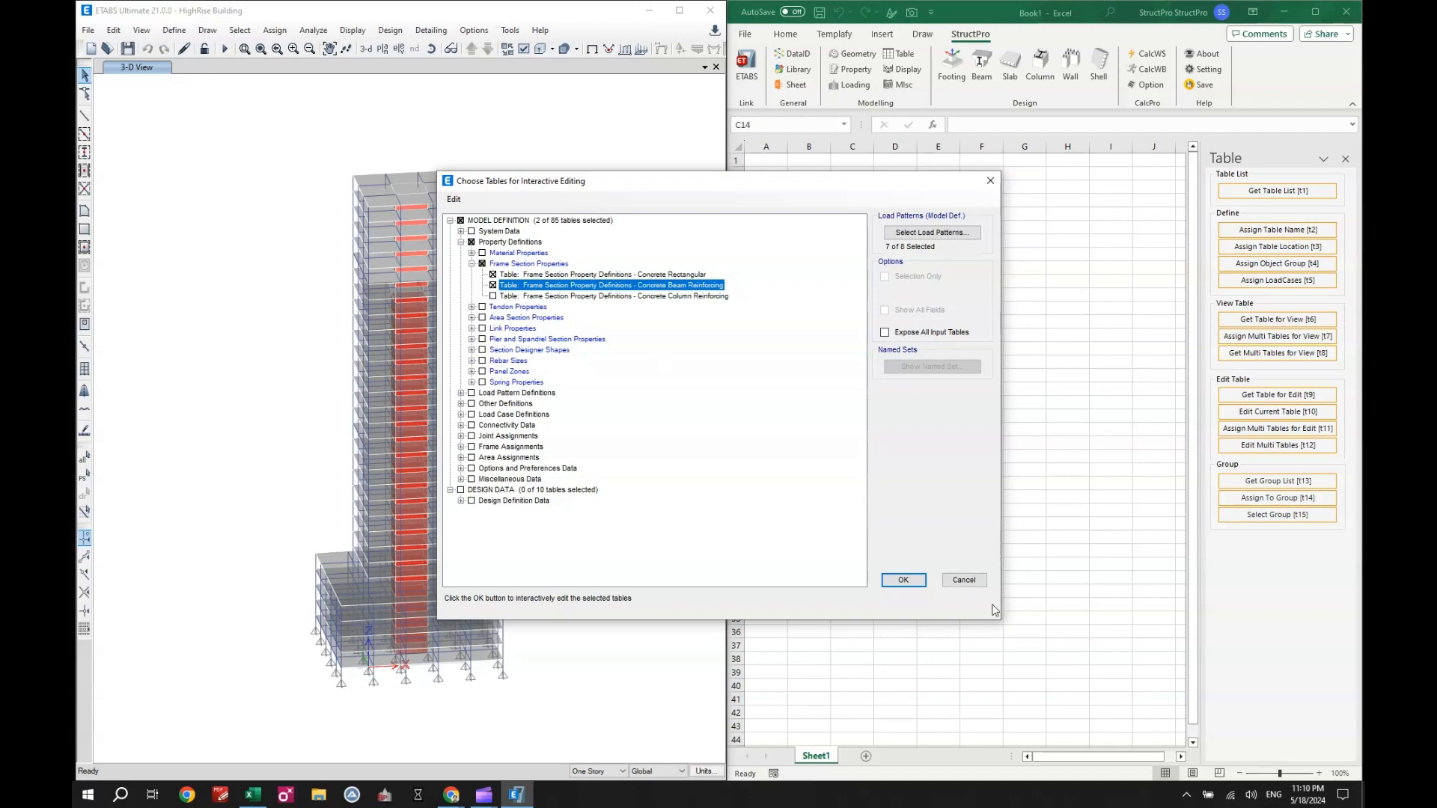
click(908, 585)
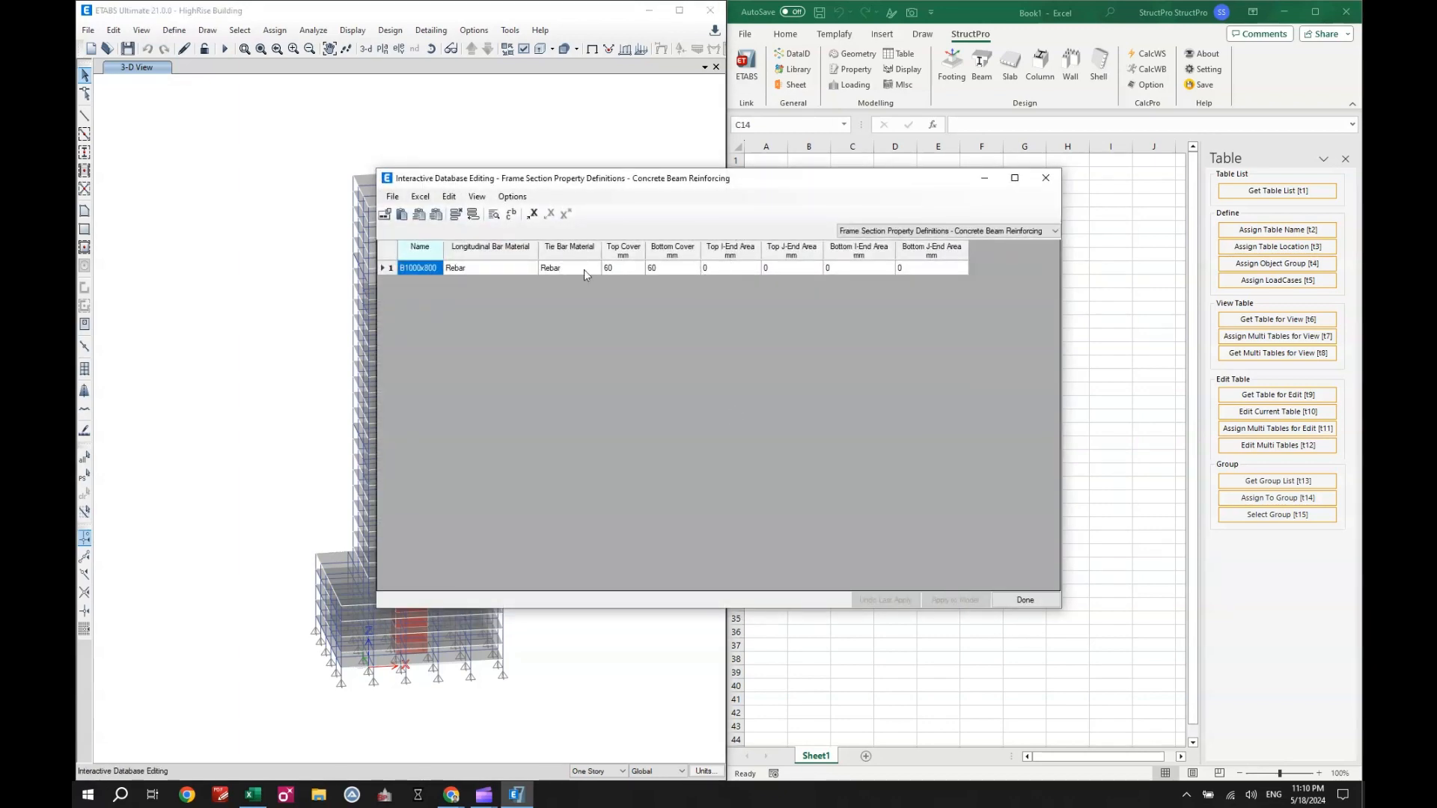
- In the Concrete Rectangular table, set the depth of section B1000x800 to 900 mm, apply it to the model and finish editing
click(856, 231)
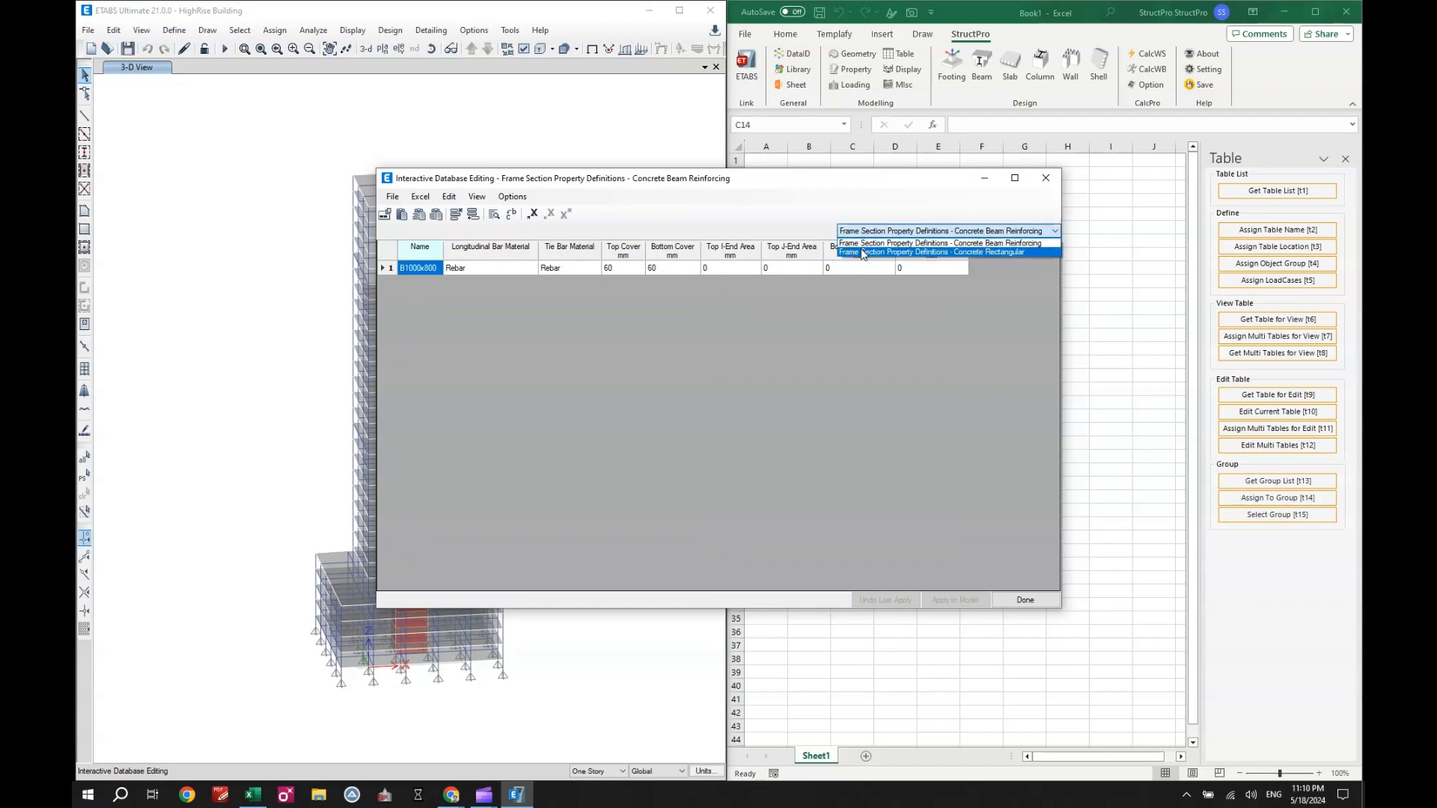
click(861, 251)
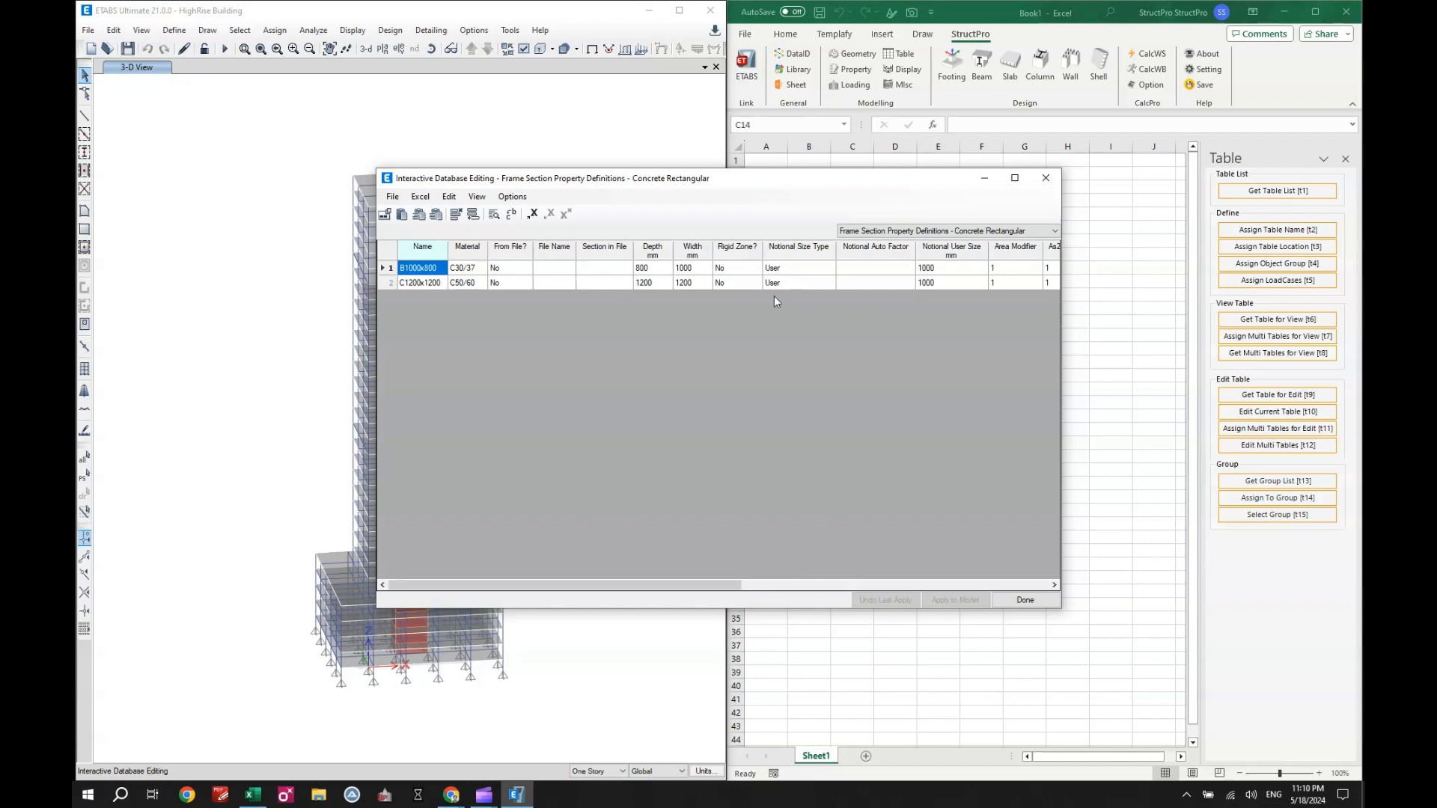
click(662, 271)
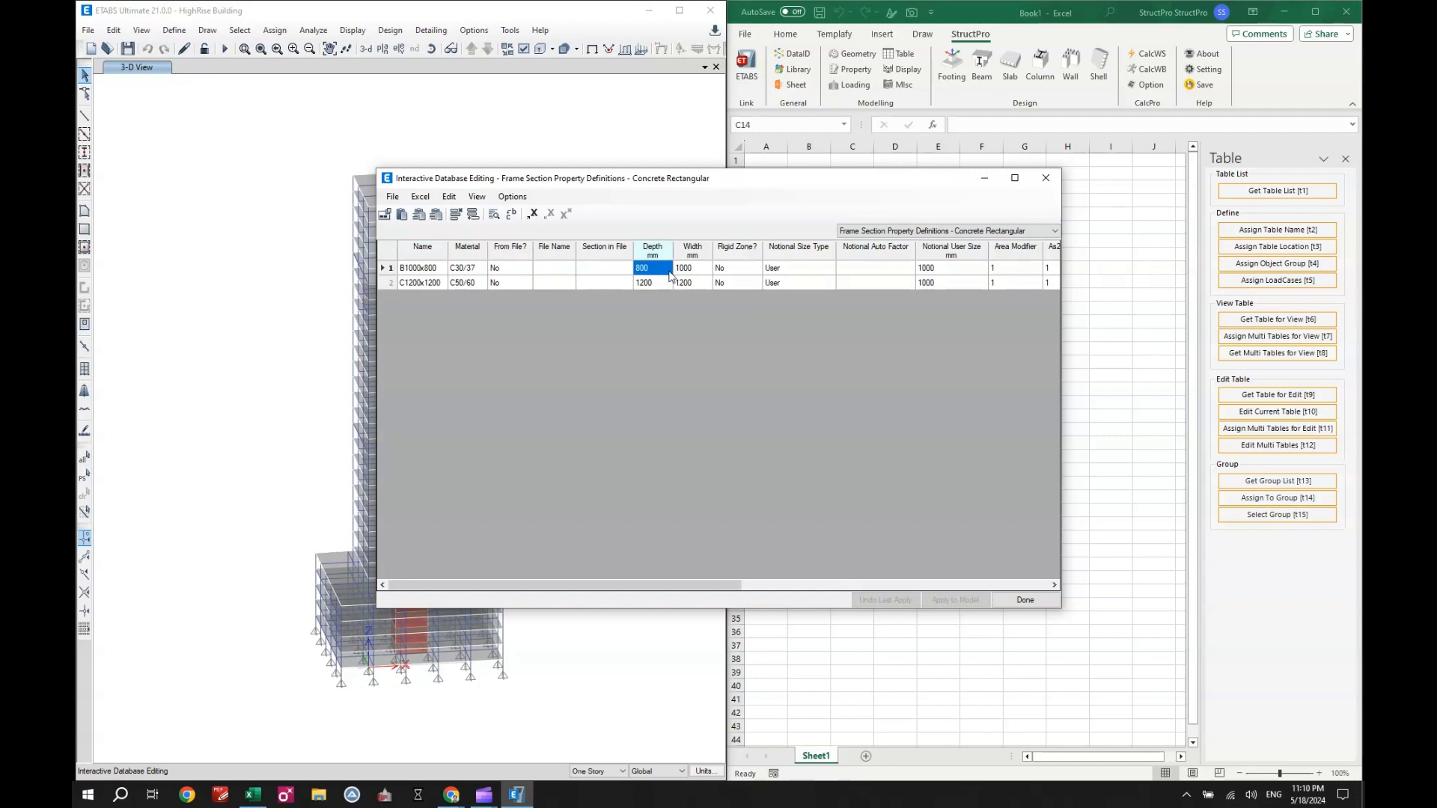
text(900)
click(748, 271)
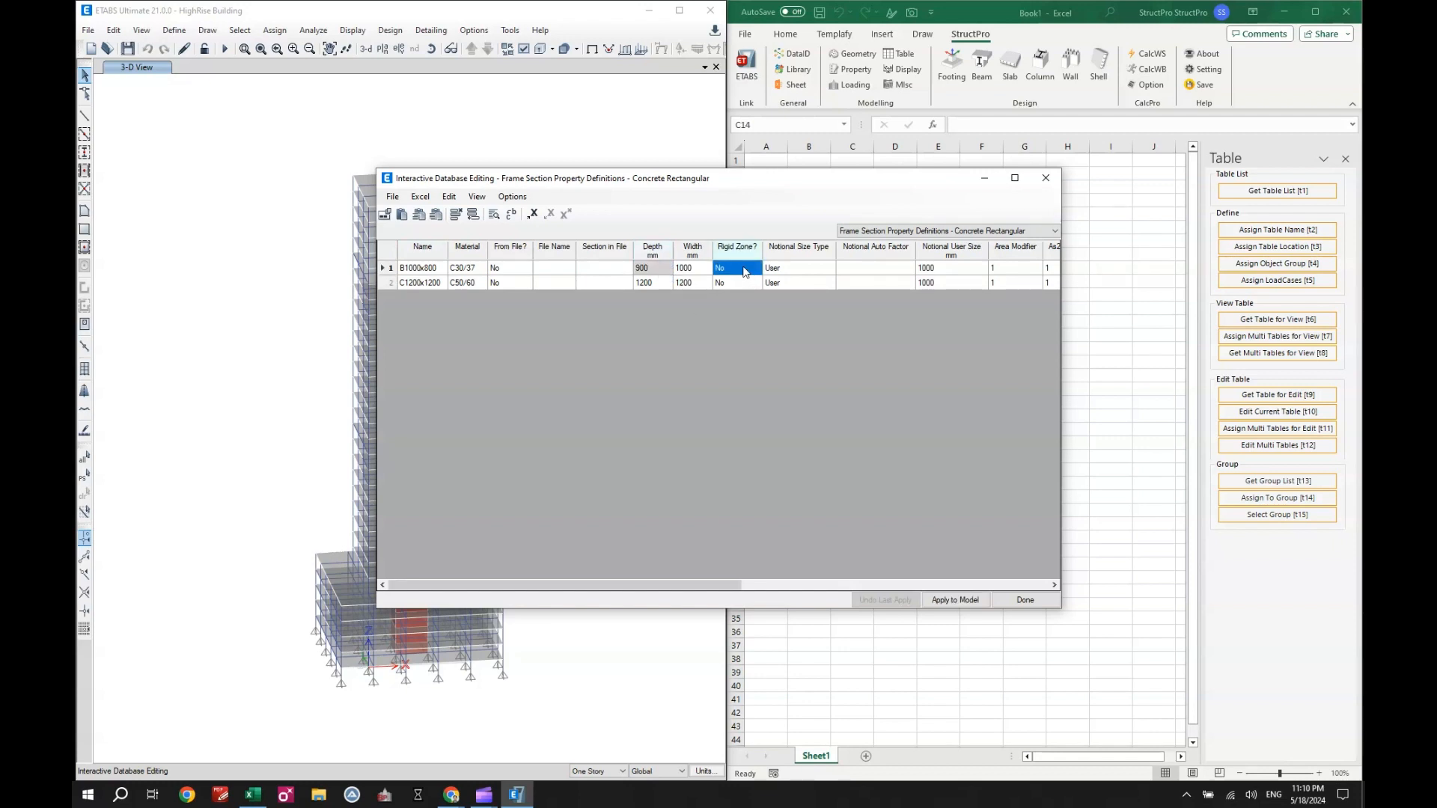
click(960, 598)
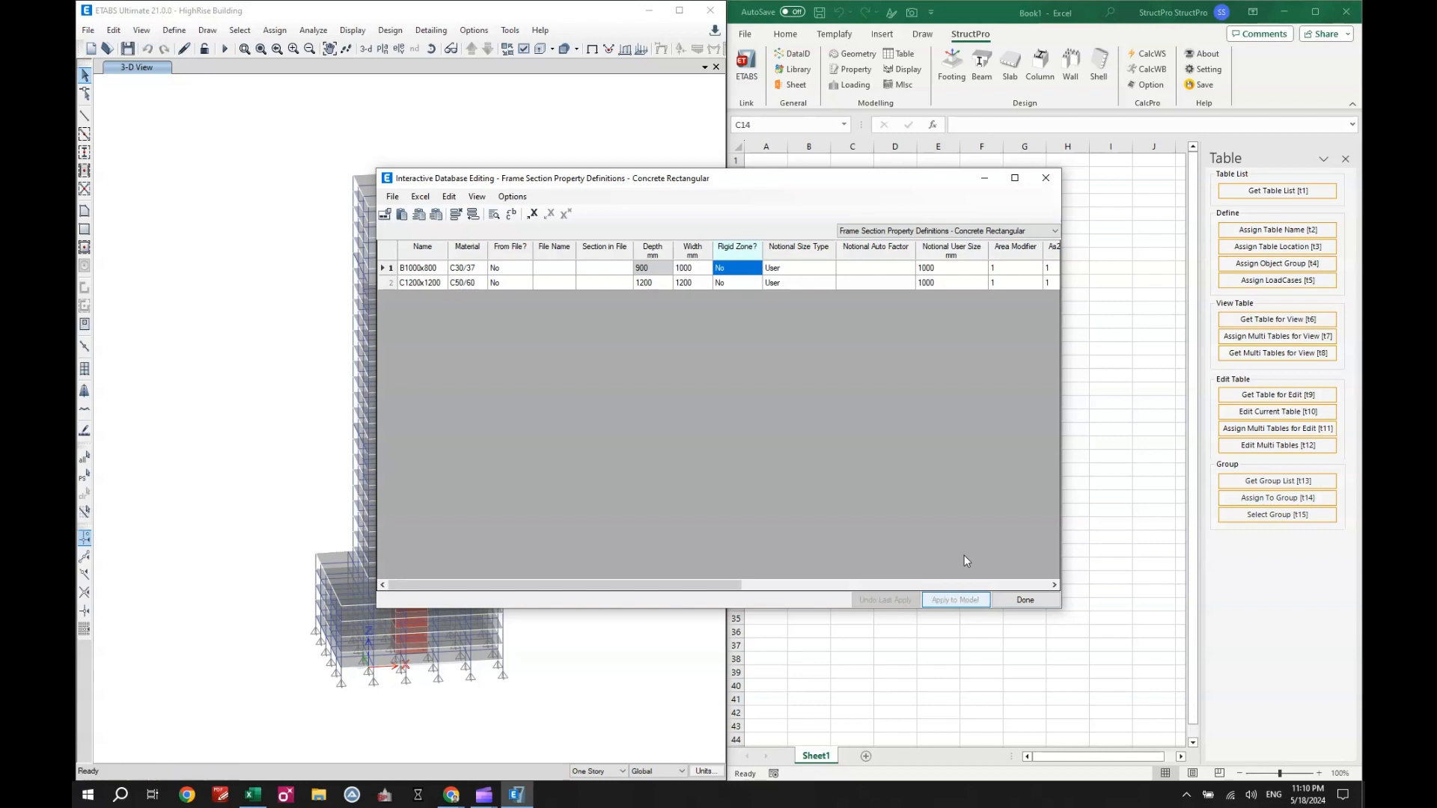
click(1012, 600)
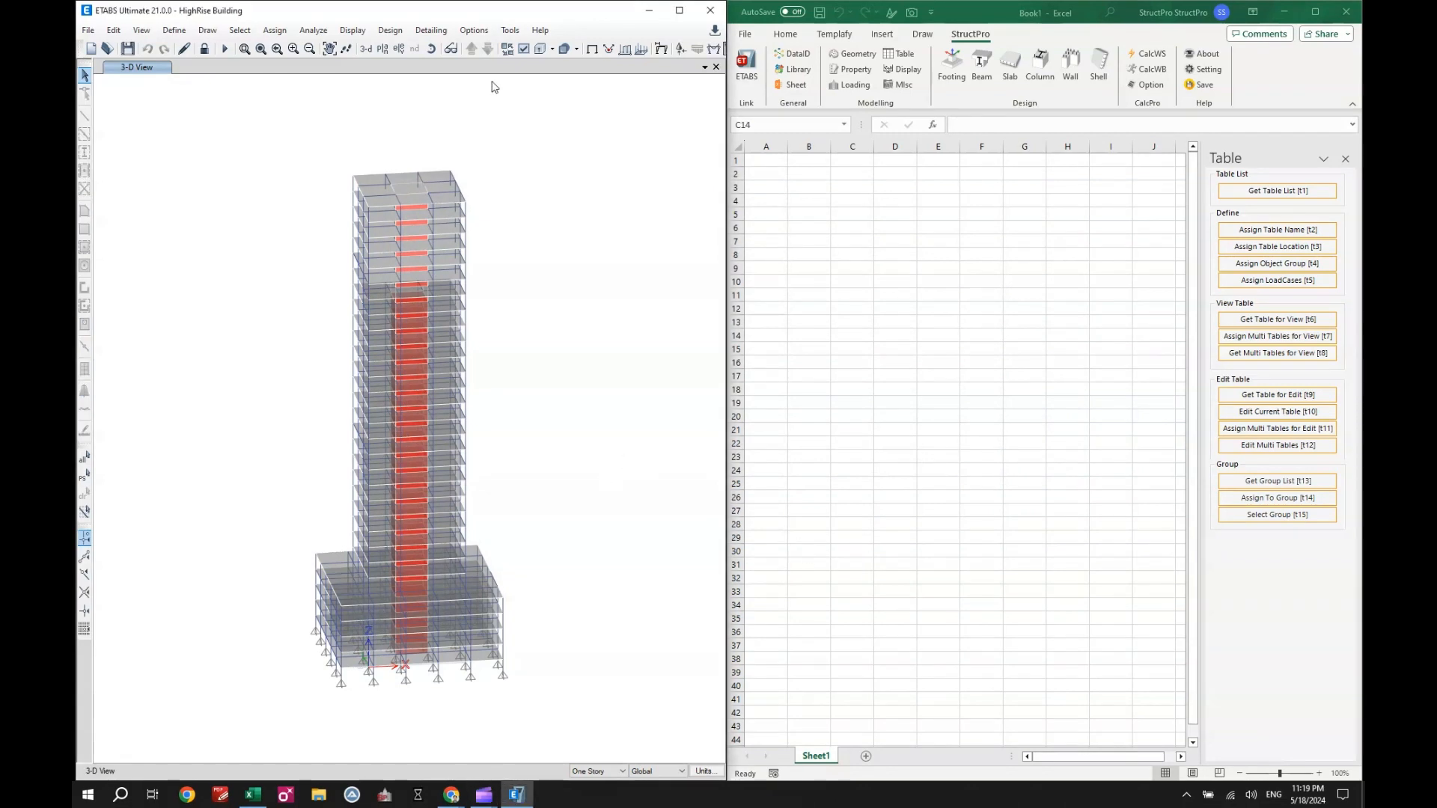
- Open the selection of tables for display and include all Joint Output tables from the analysis results
click(358, 31)
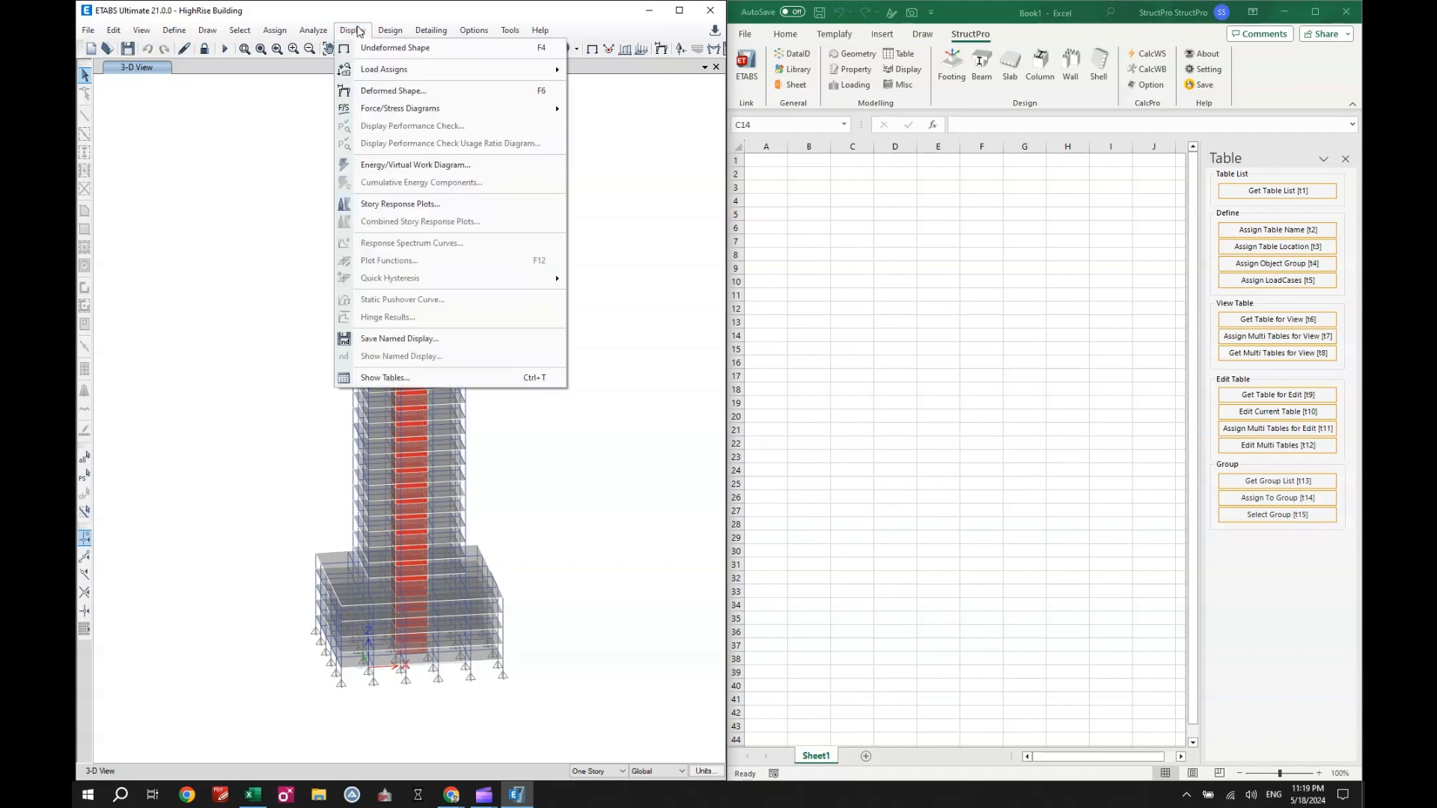
click(422, 377)
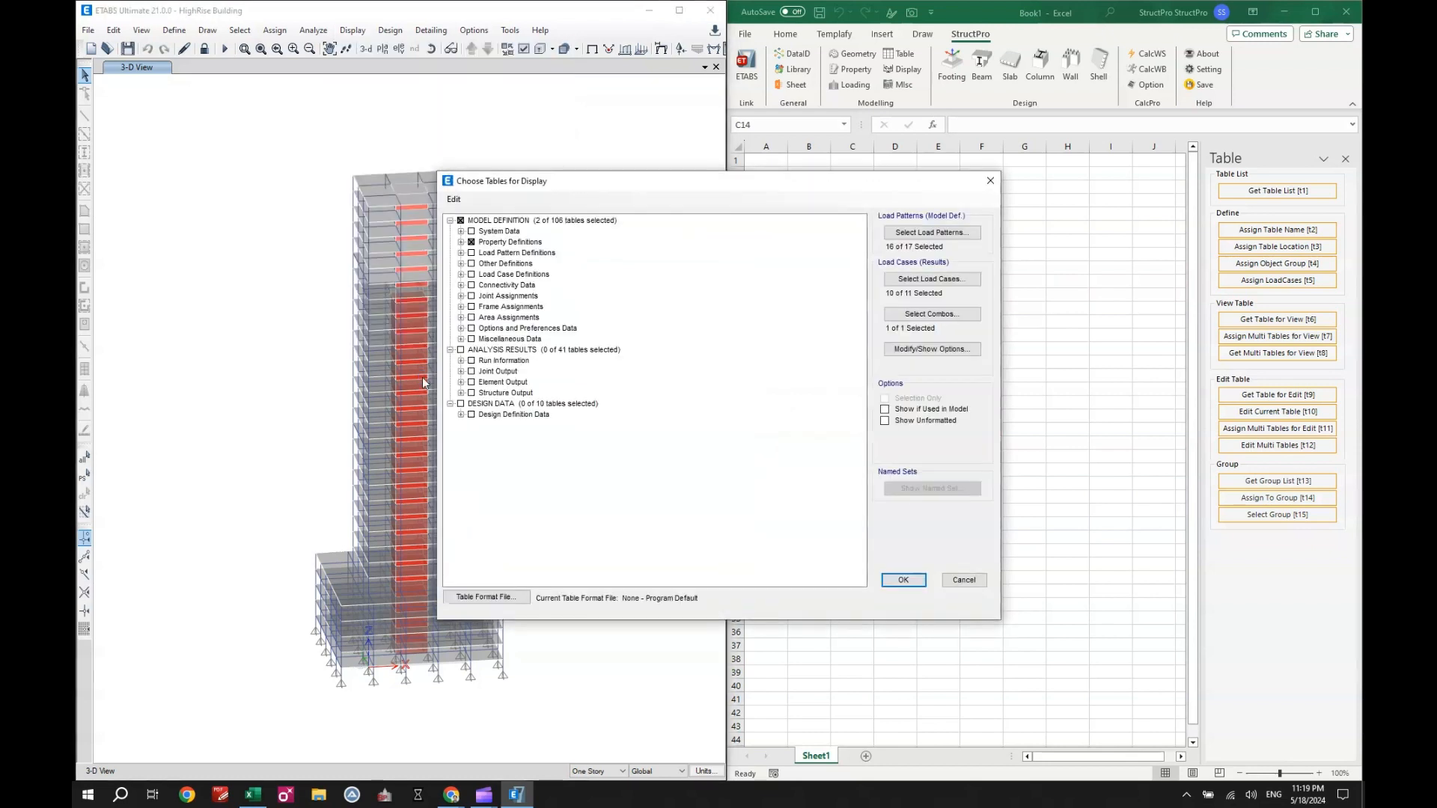
click(462, 372)
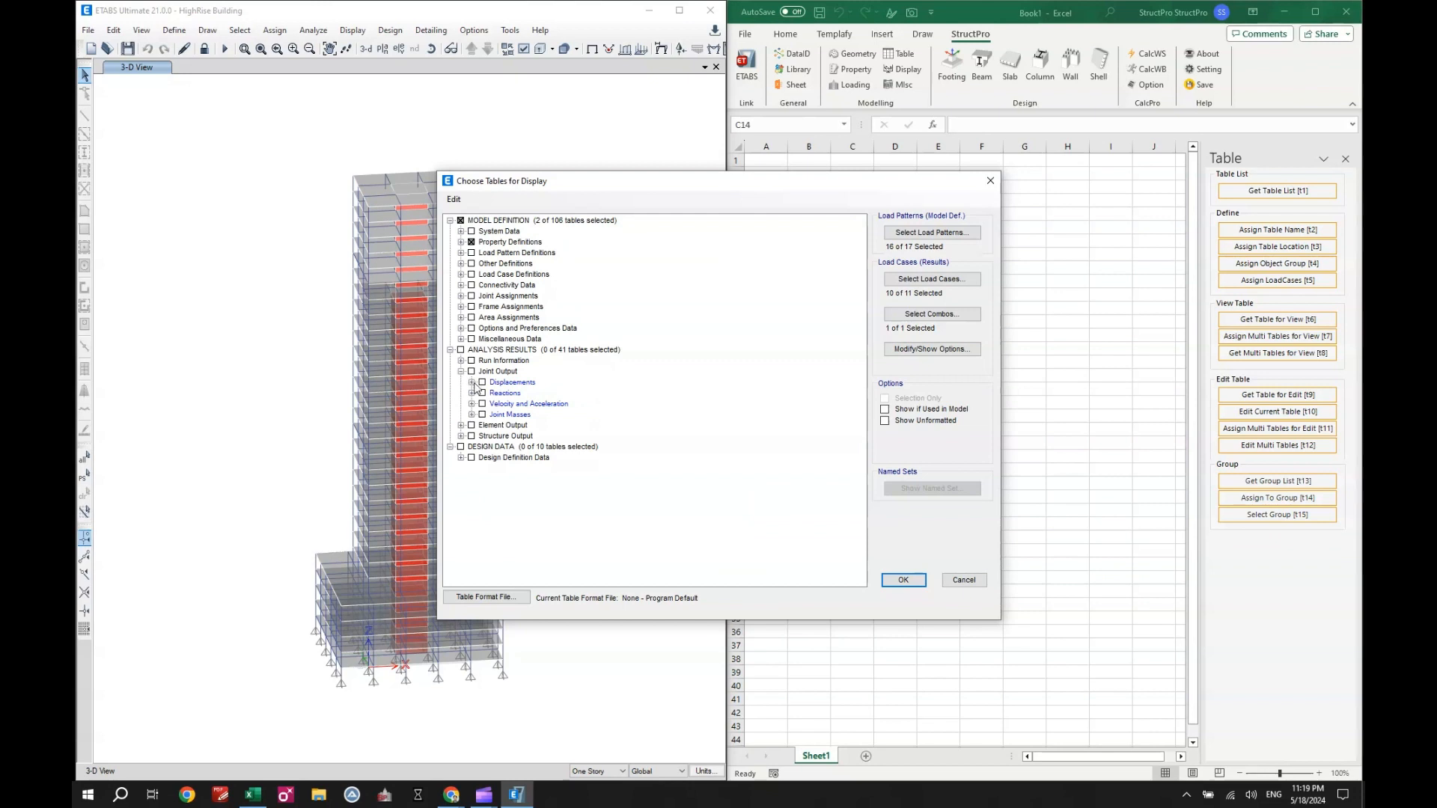
click(483, 393)
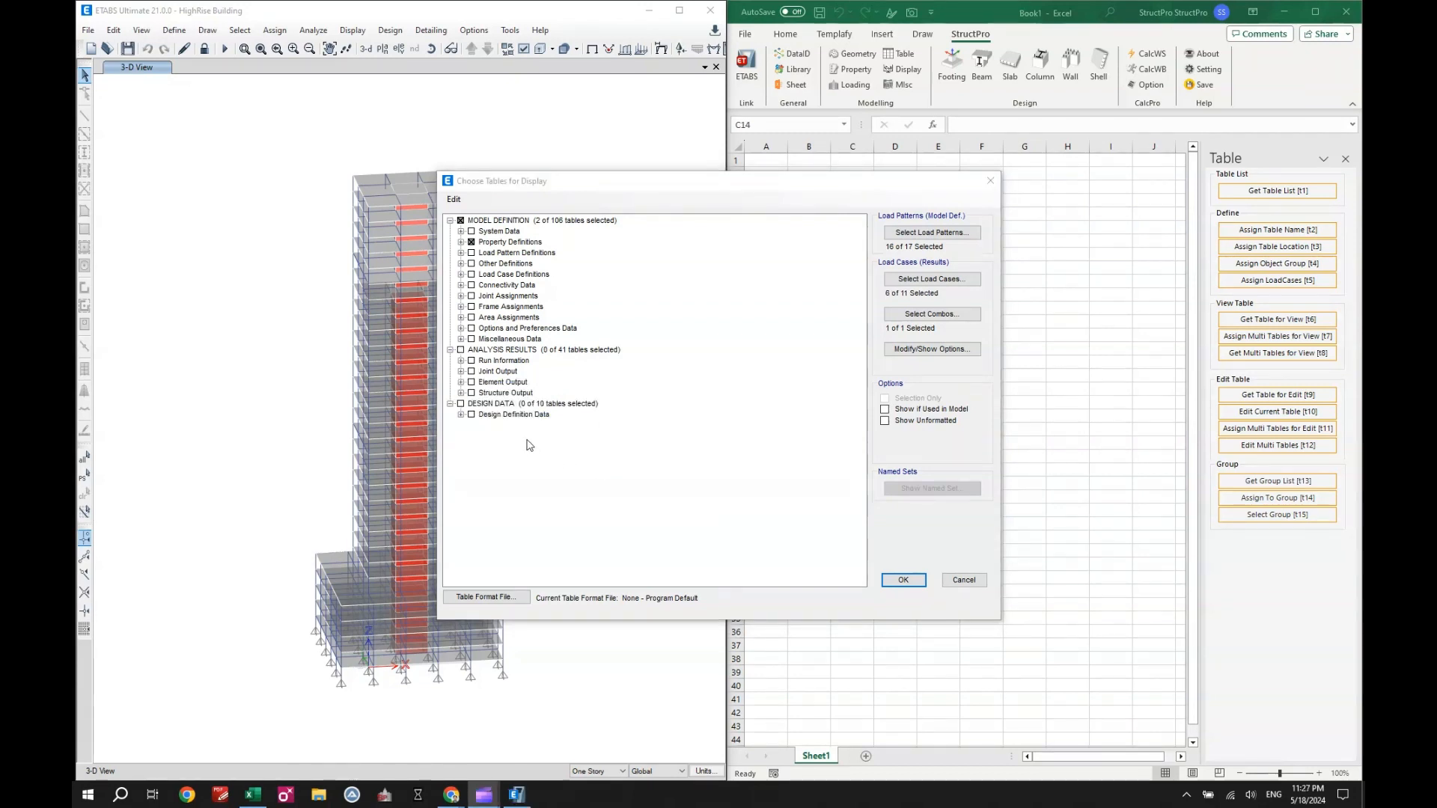
click(470, 372)
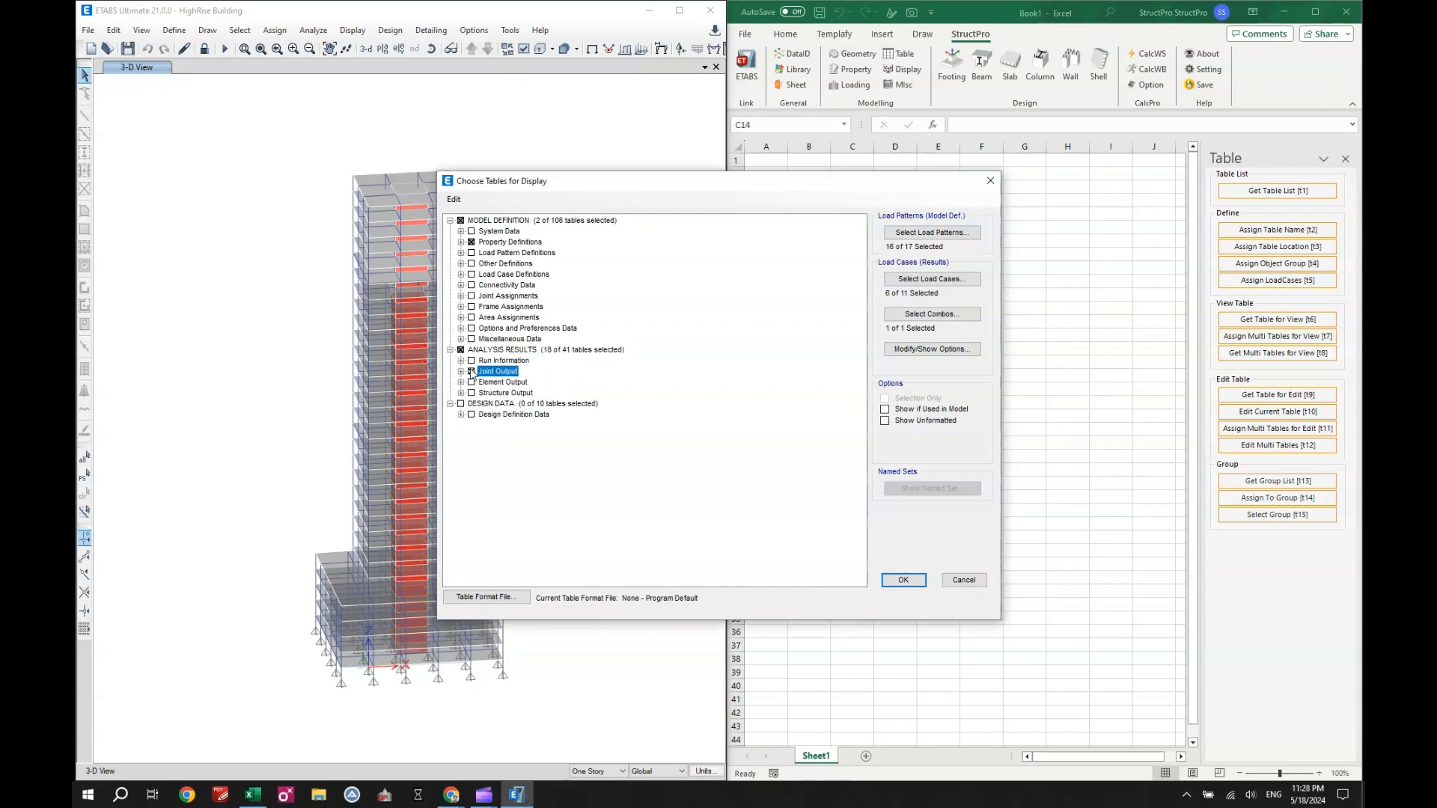
- Accept the current load case and combination selections, display the chosen tables and view Assembled Joint Masses
click(920, 280)
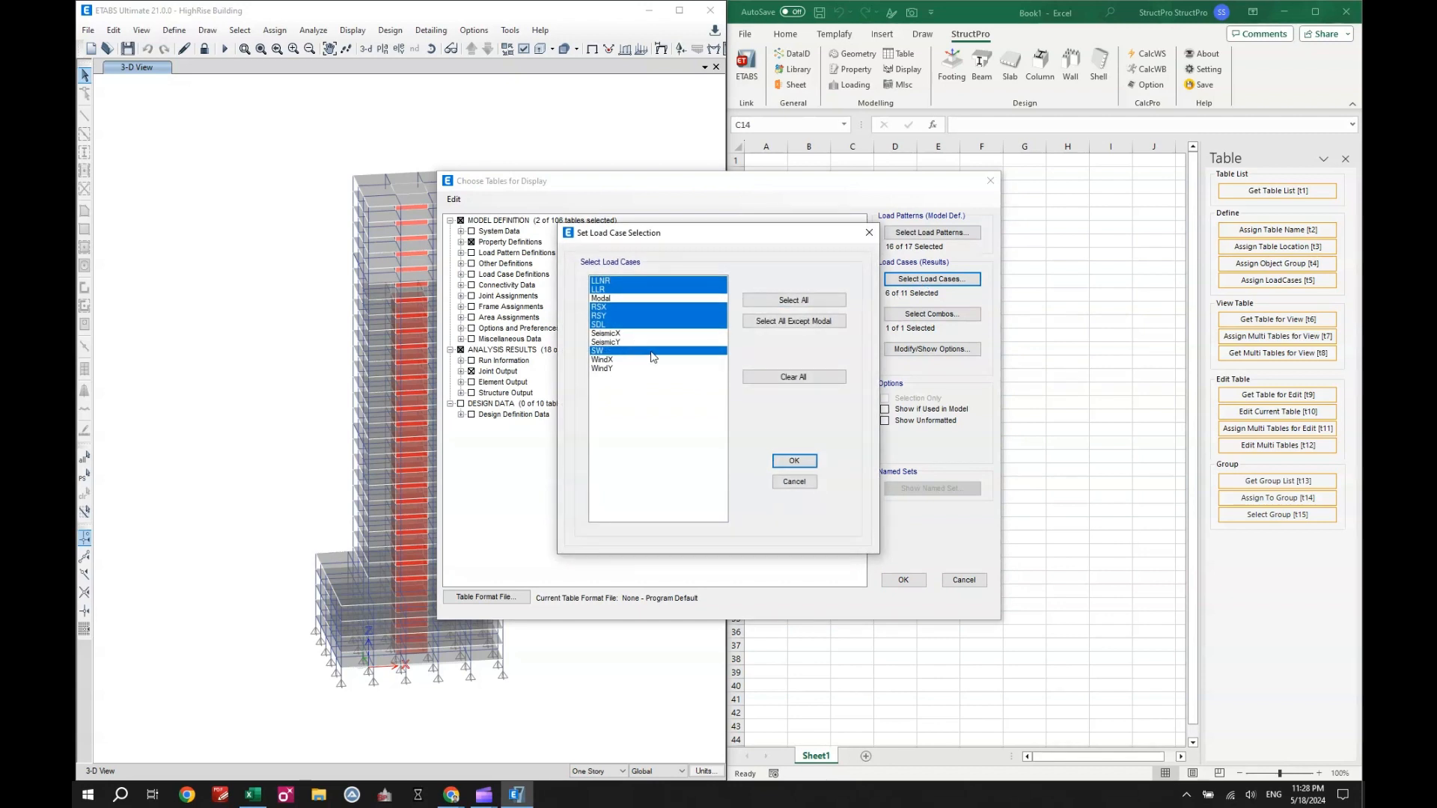
click(792, 462)
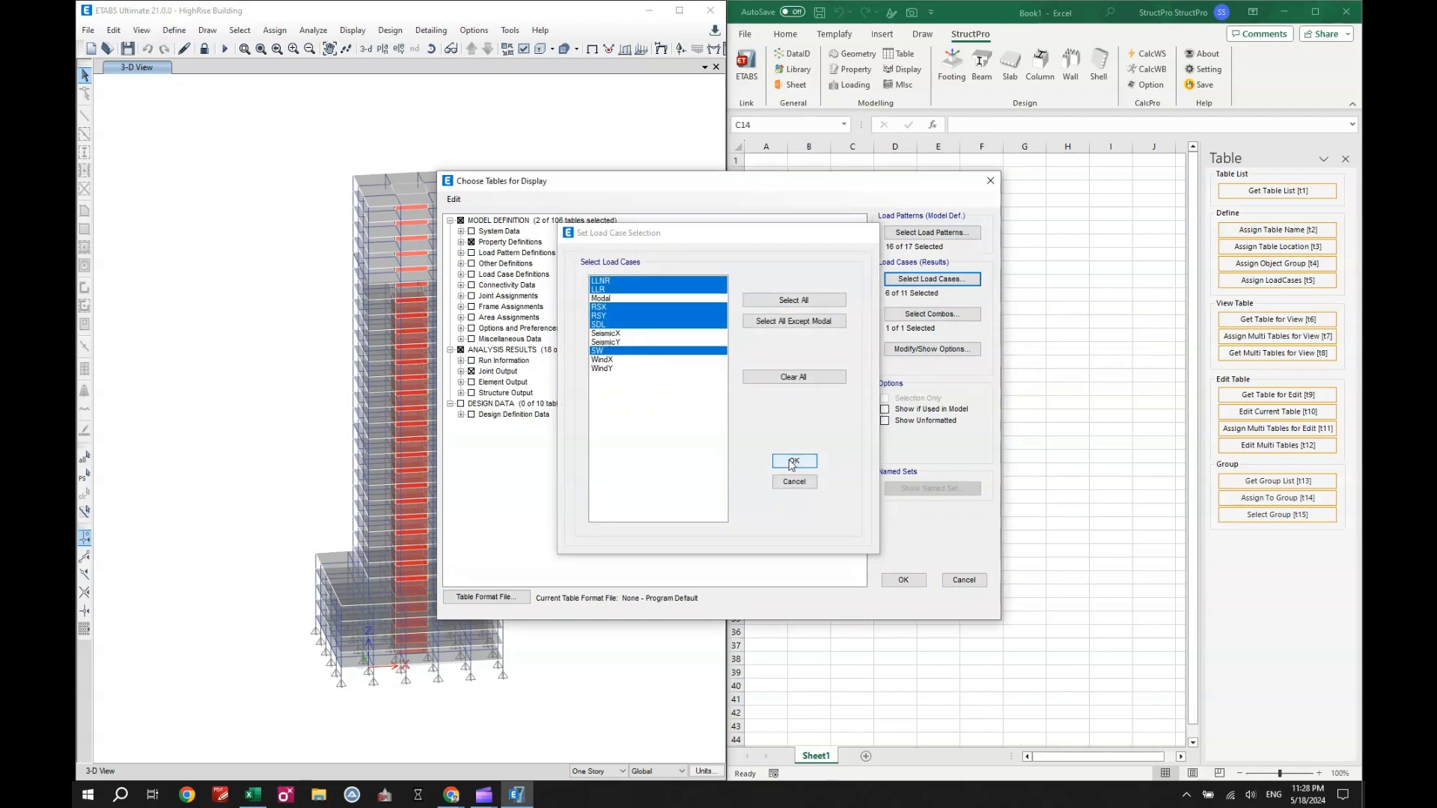
click(931, 314)
click(815, 462)
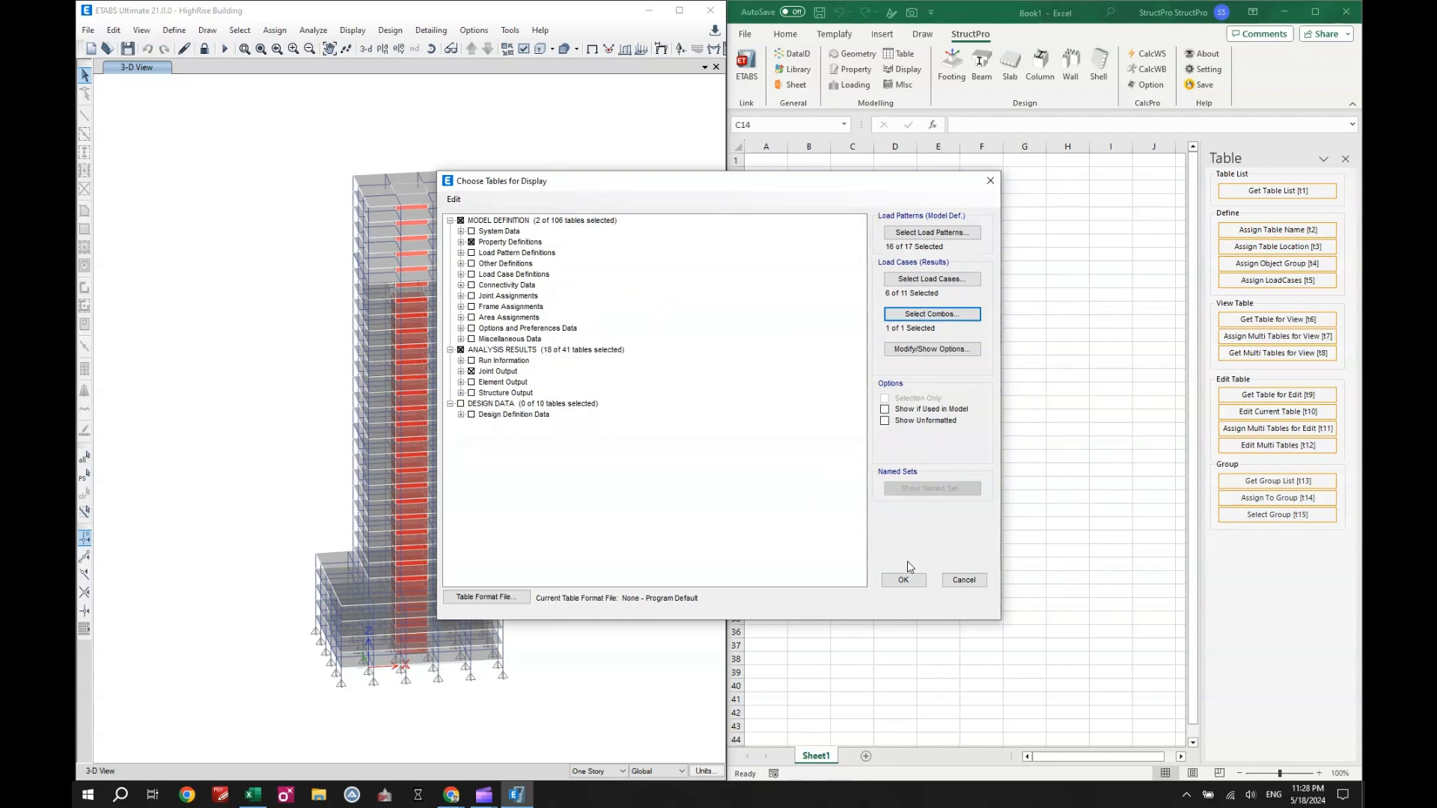
click(904, 580)
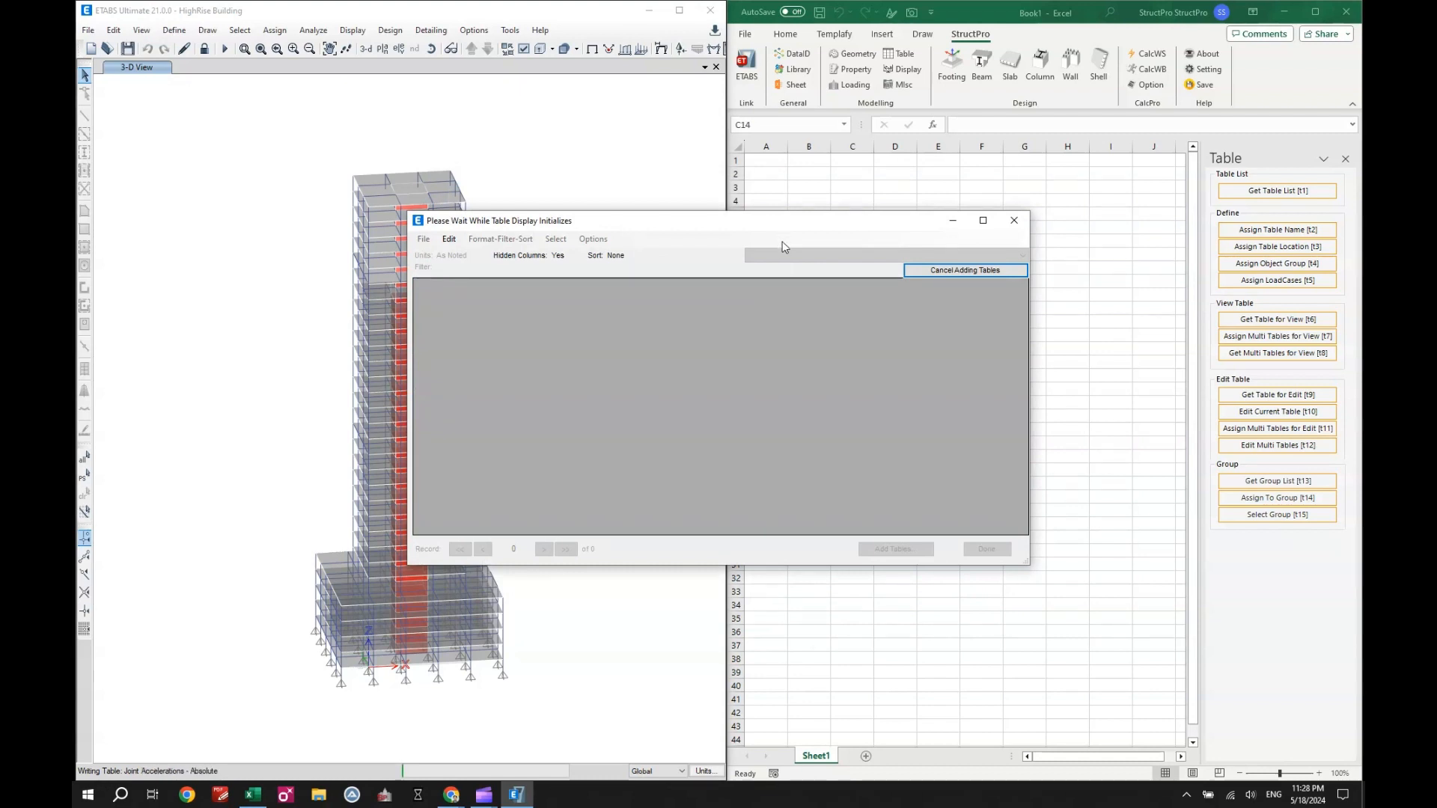
click(840, 258)
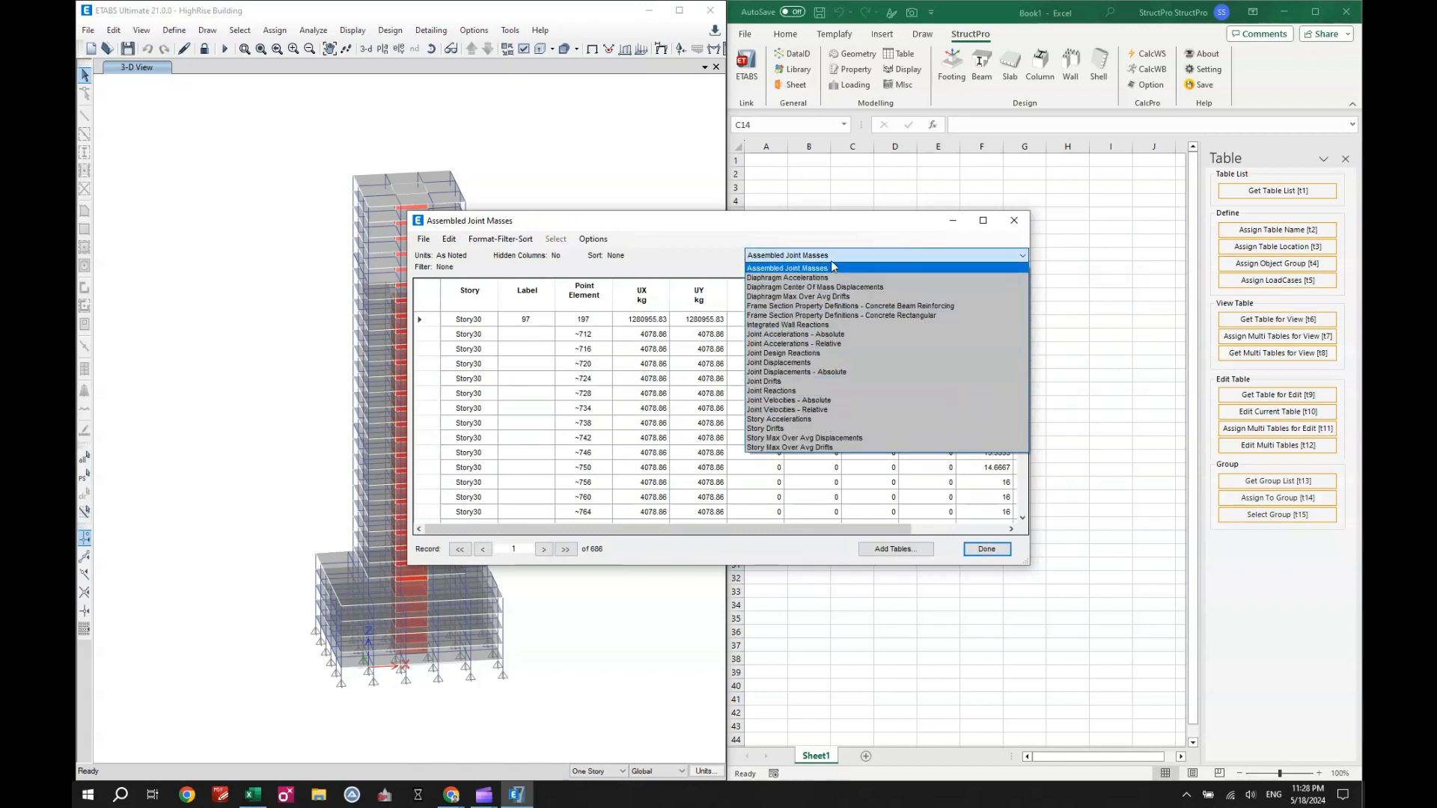
click(830, 264)
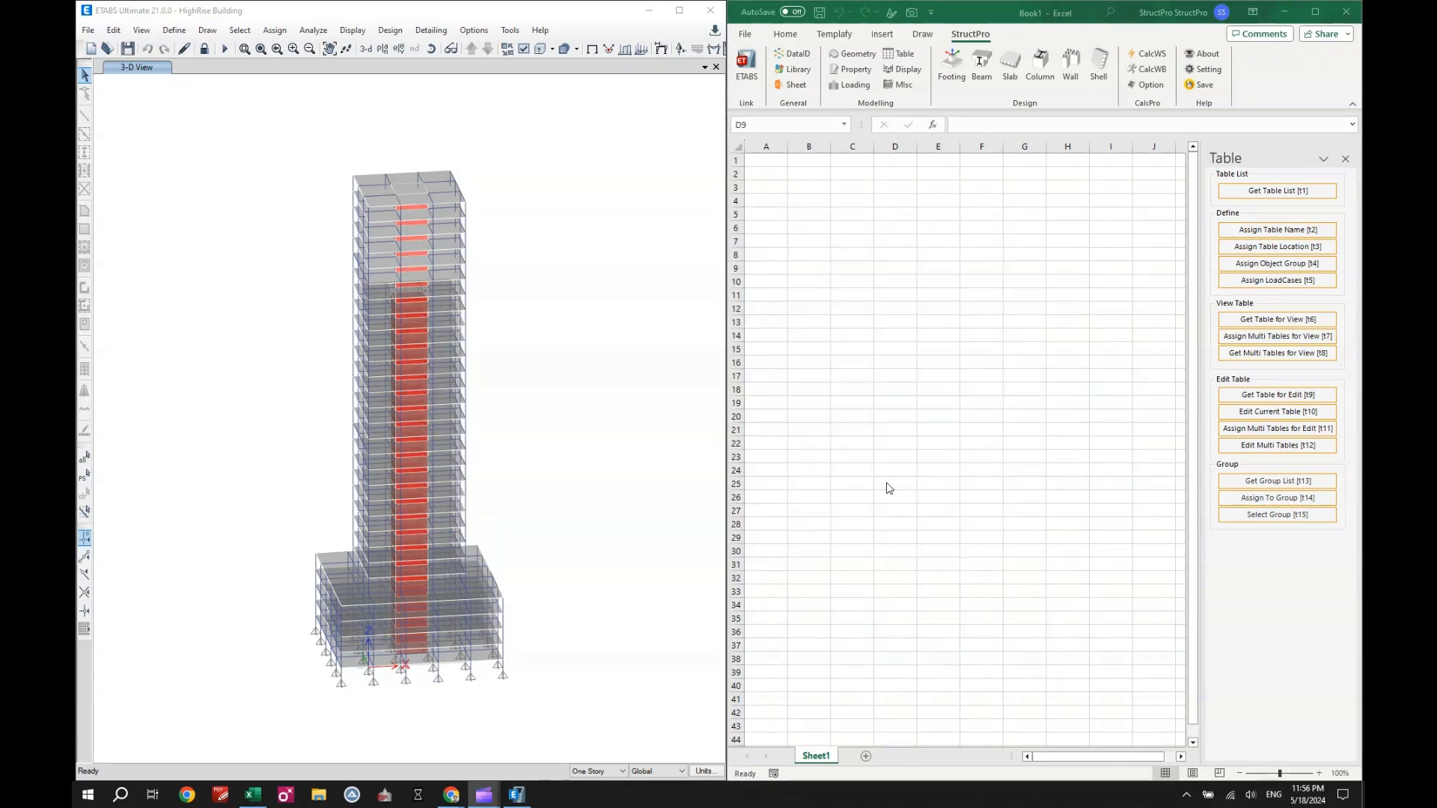
- Switch to Excel and get the list of ETABS table names into Sheet1, starting at cell C3
click(886, 482)
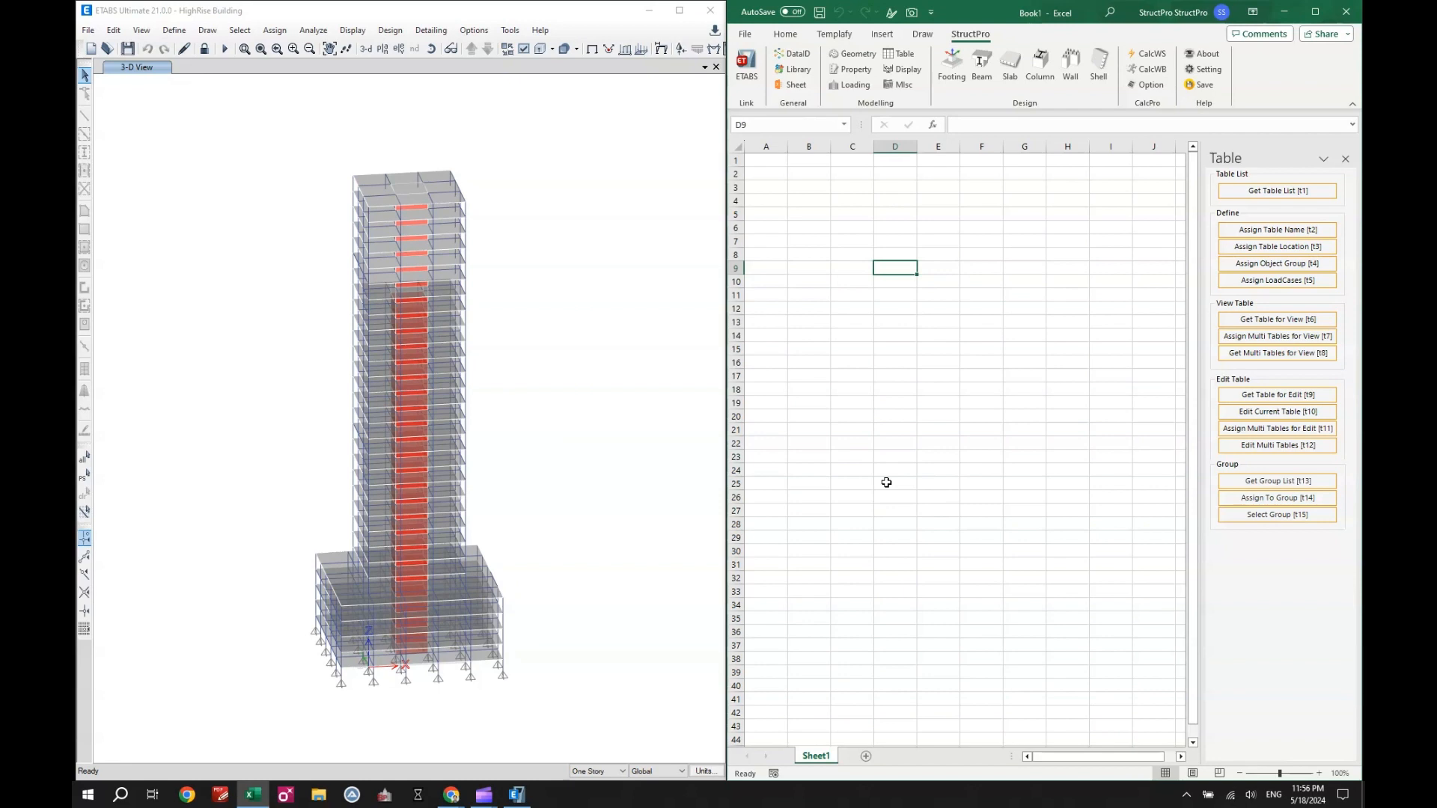
click(859, 238)
click(844, 198)
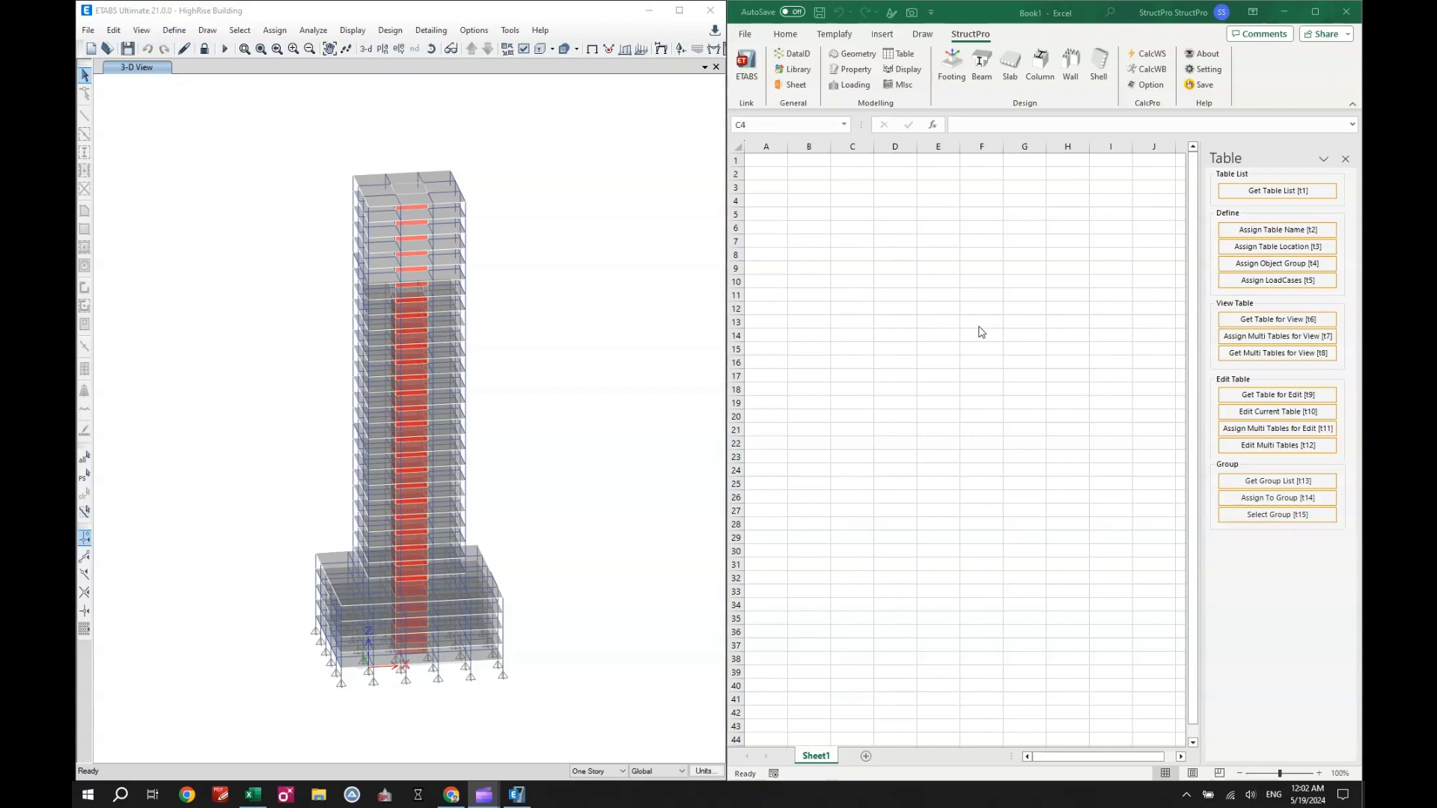
click(842, 188)
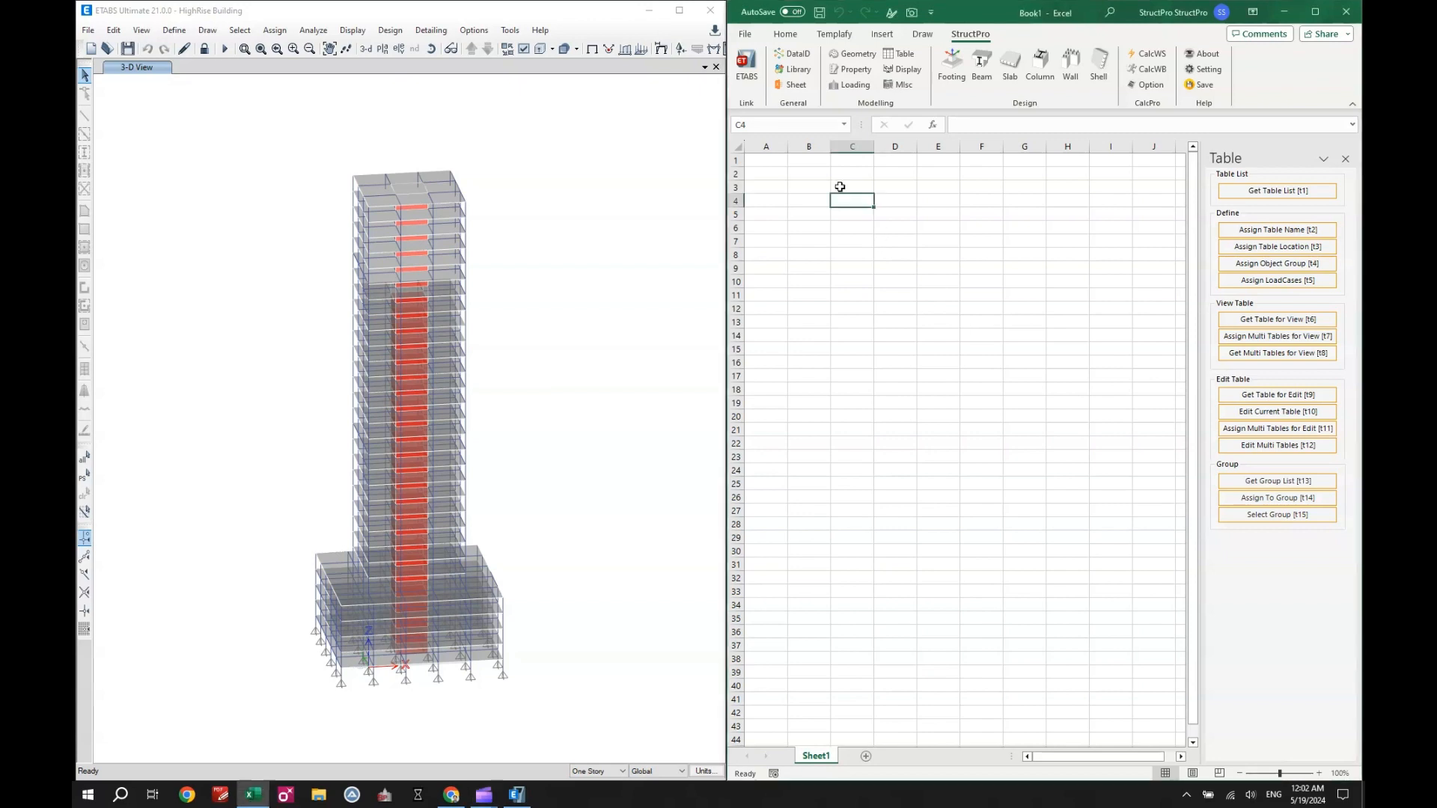
click(1239, 194)
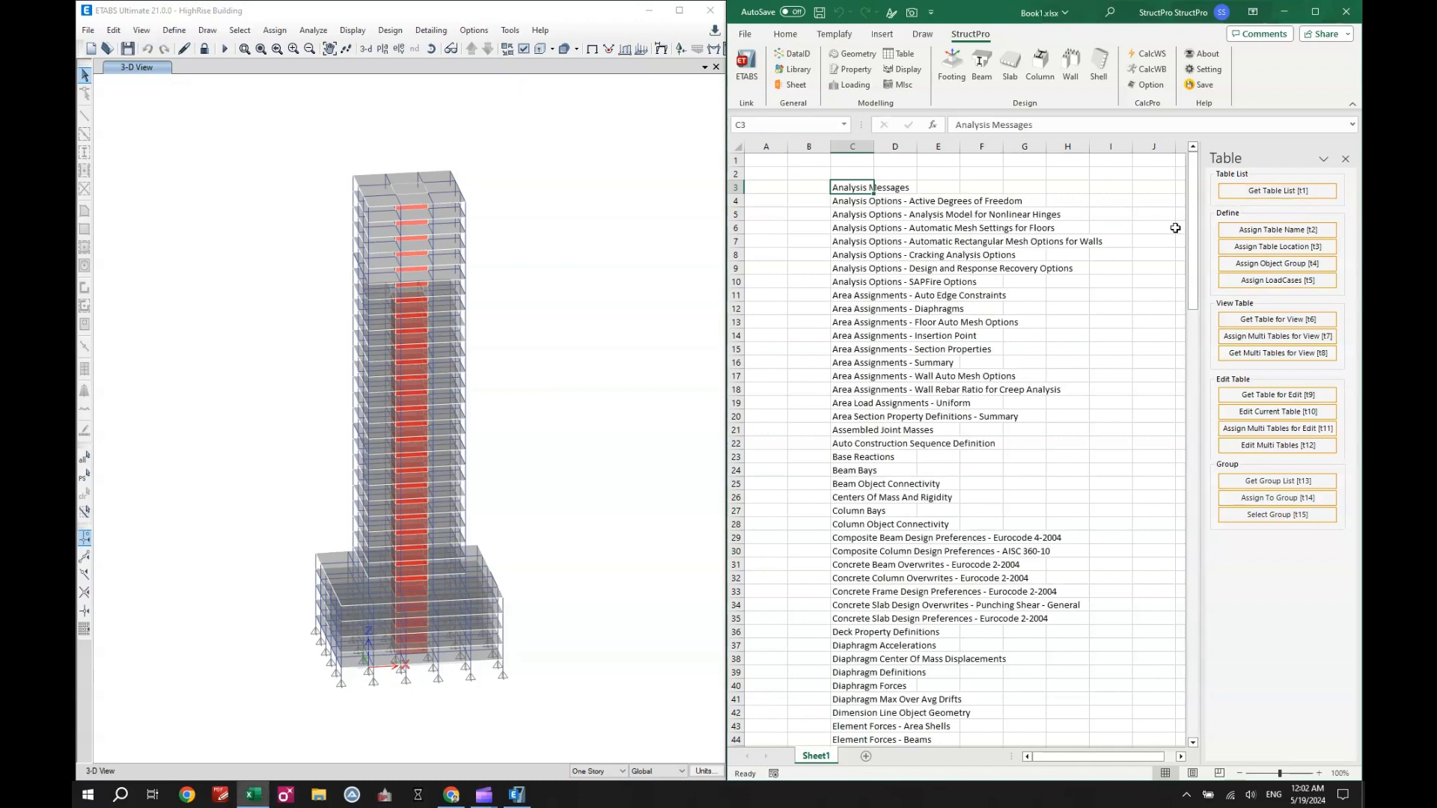
mouse_move(1190, 202)
mouse_down()
mouse_move(1167, 651)
mouse_move(1191, 193)
mouse_up()
- Get the table list again over C3:D3 to include each table's editability, and widen column C
drag(856, 187, 887, 189)
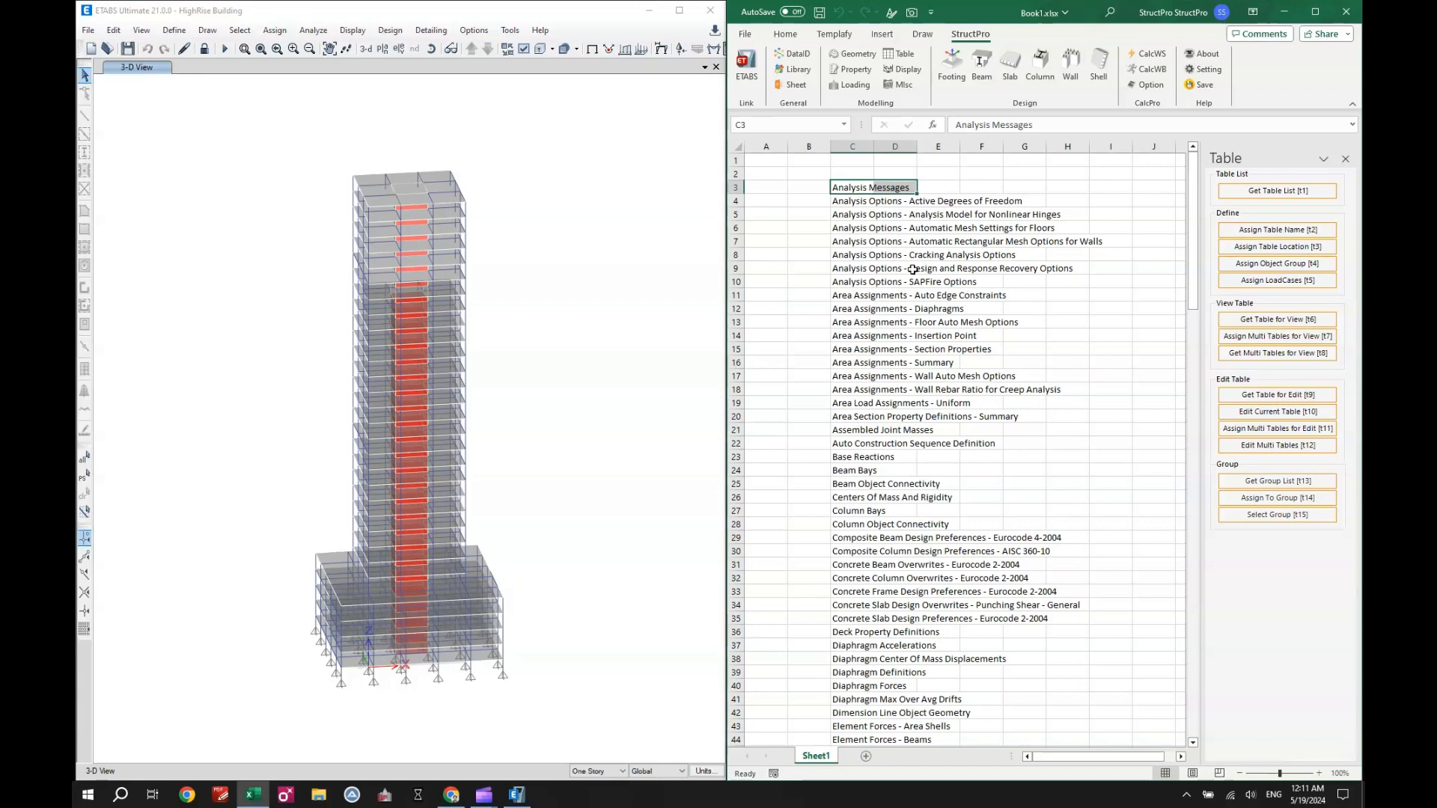
click(1258, 191)
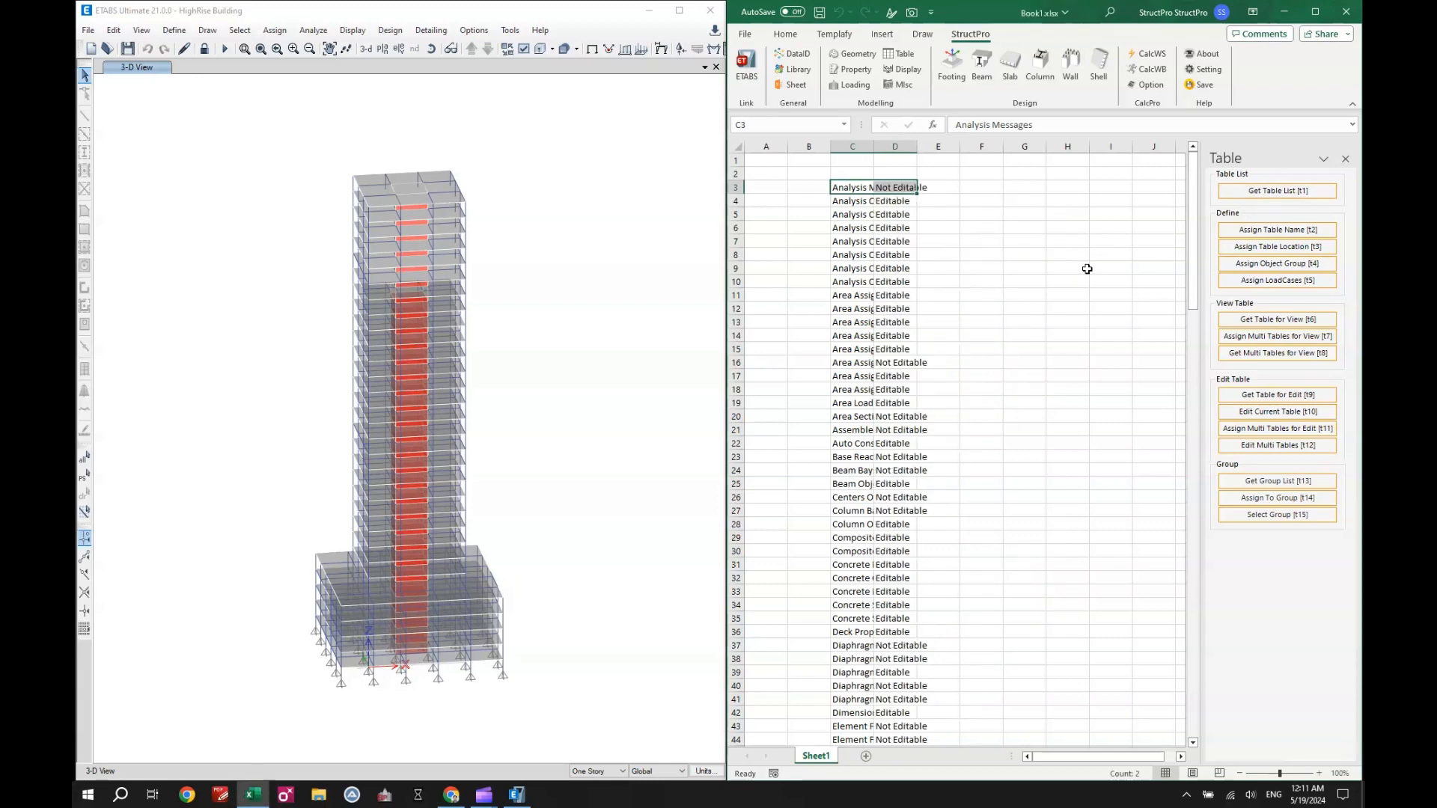
drag(873, 146, 983, 147)
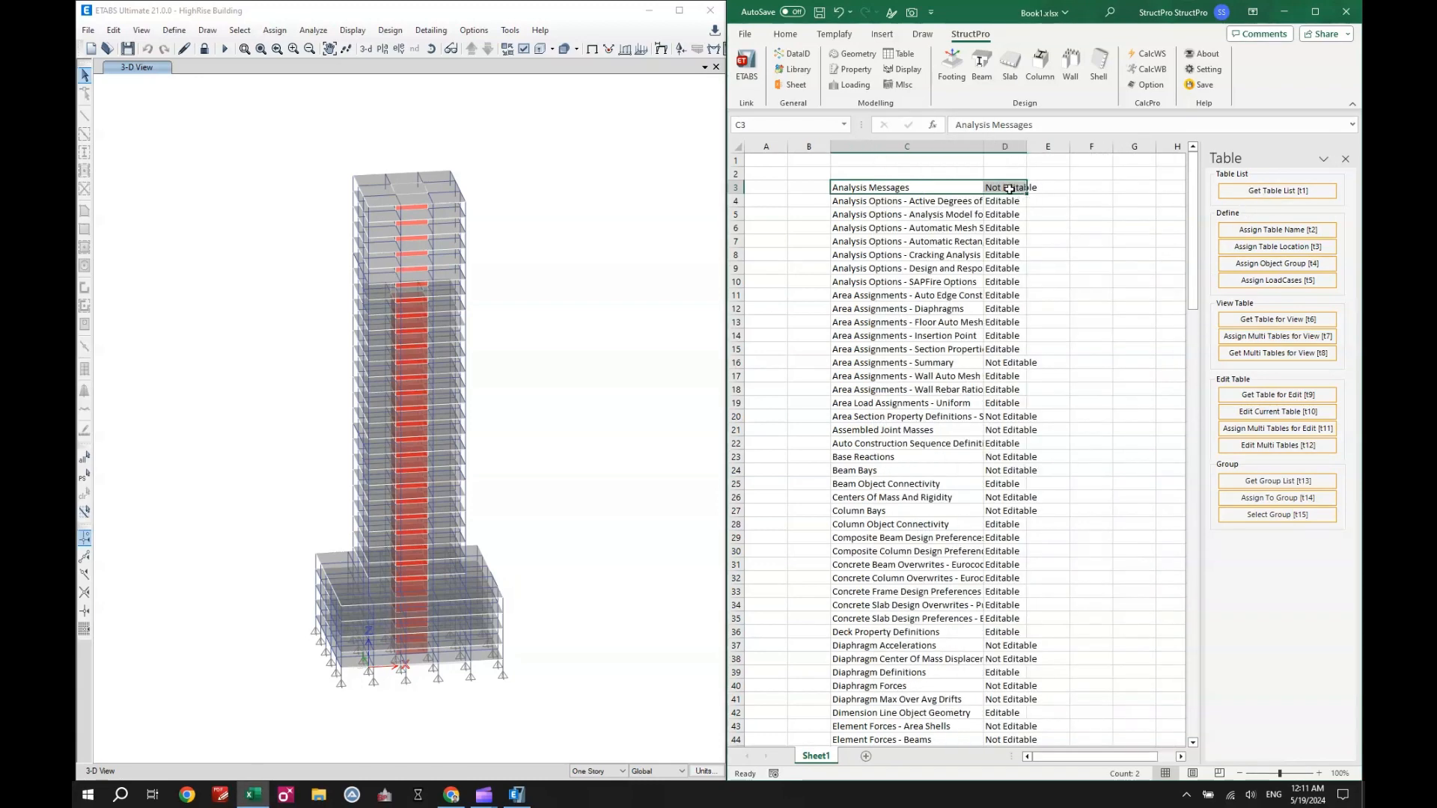
click(995, 157)
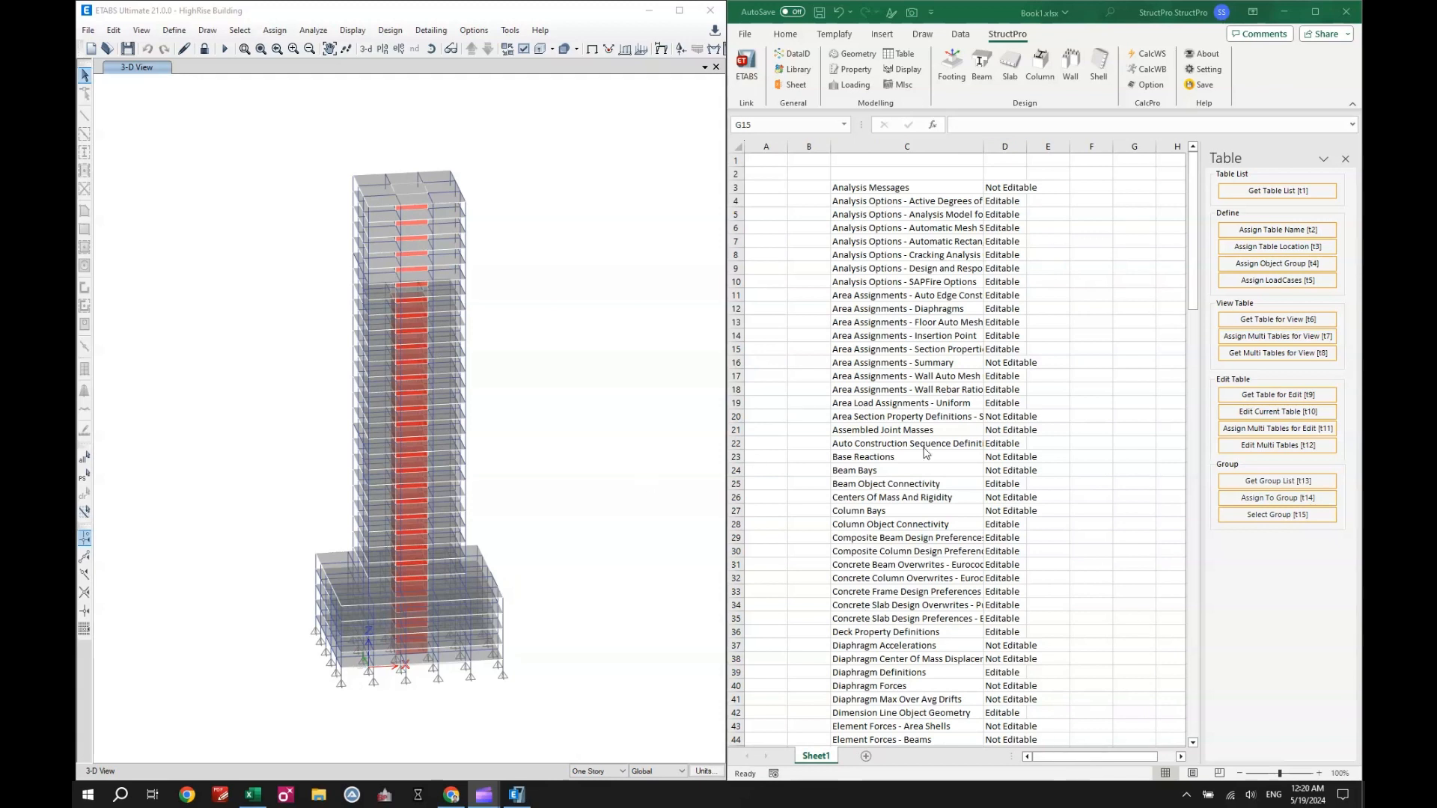
- Add a new blank worksheet after Sheet1
drag(1055, 757, 1062, 757)
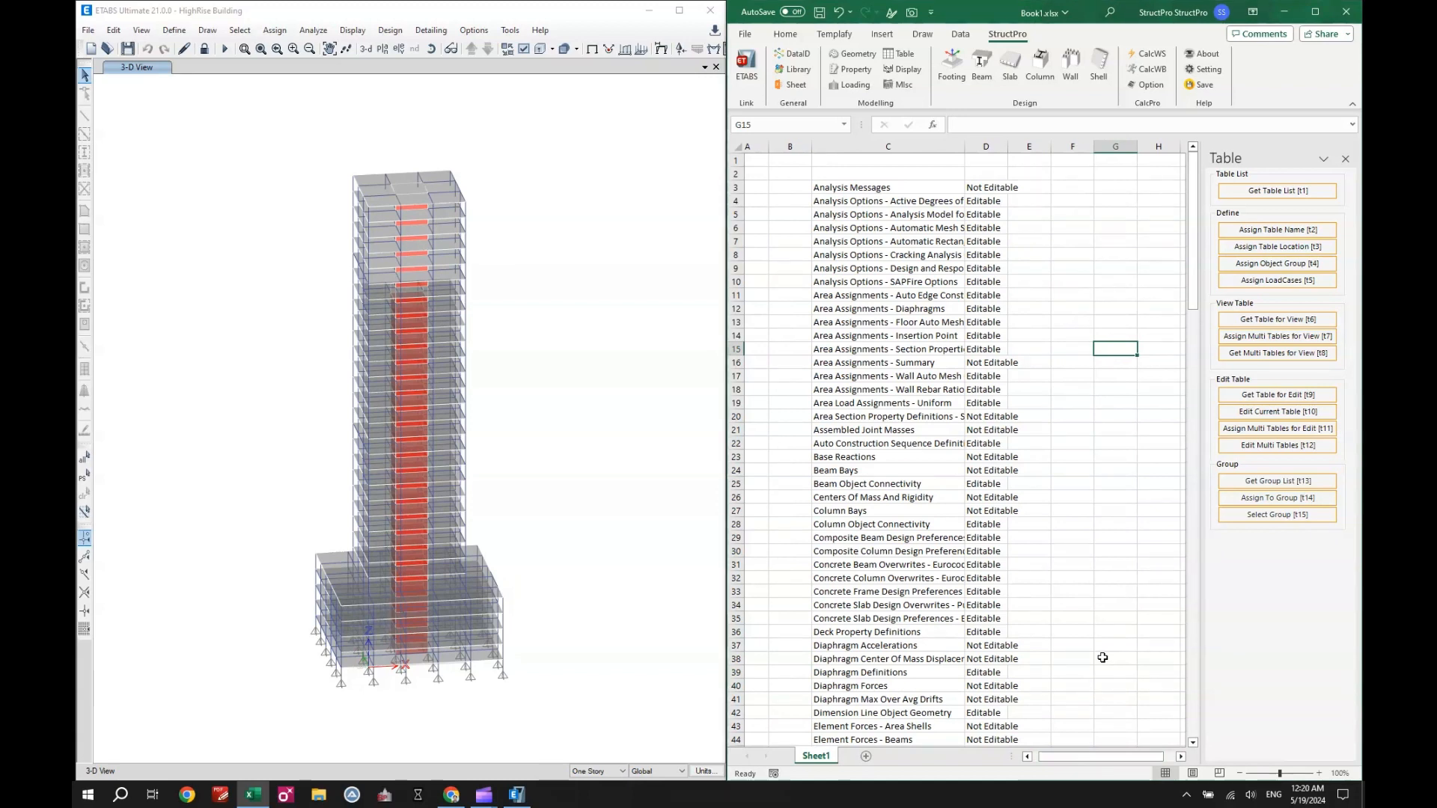
click(865, 756)
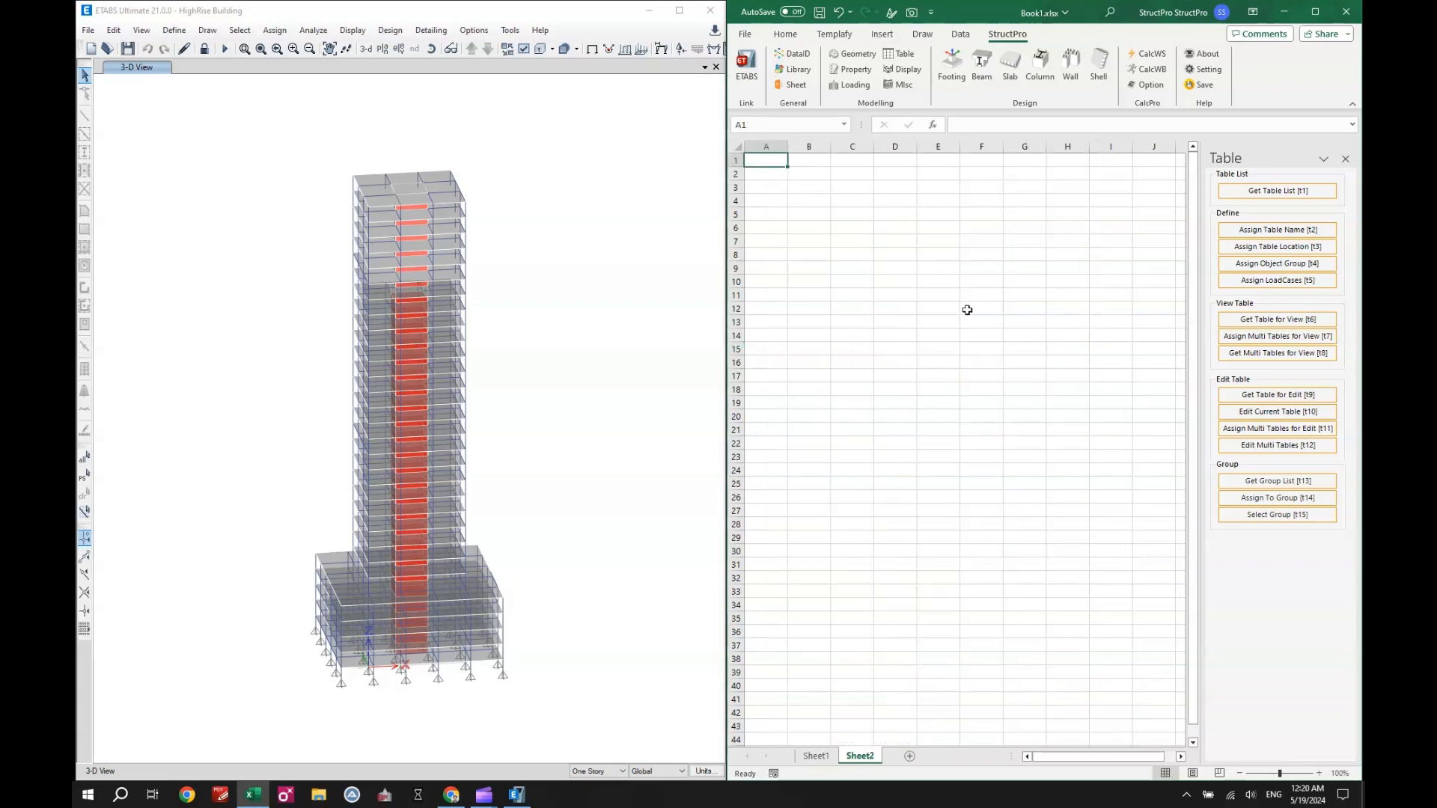
- Rename the new worksheet Sheet2 as Data1
double_click(860, 757)
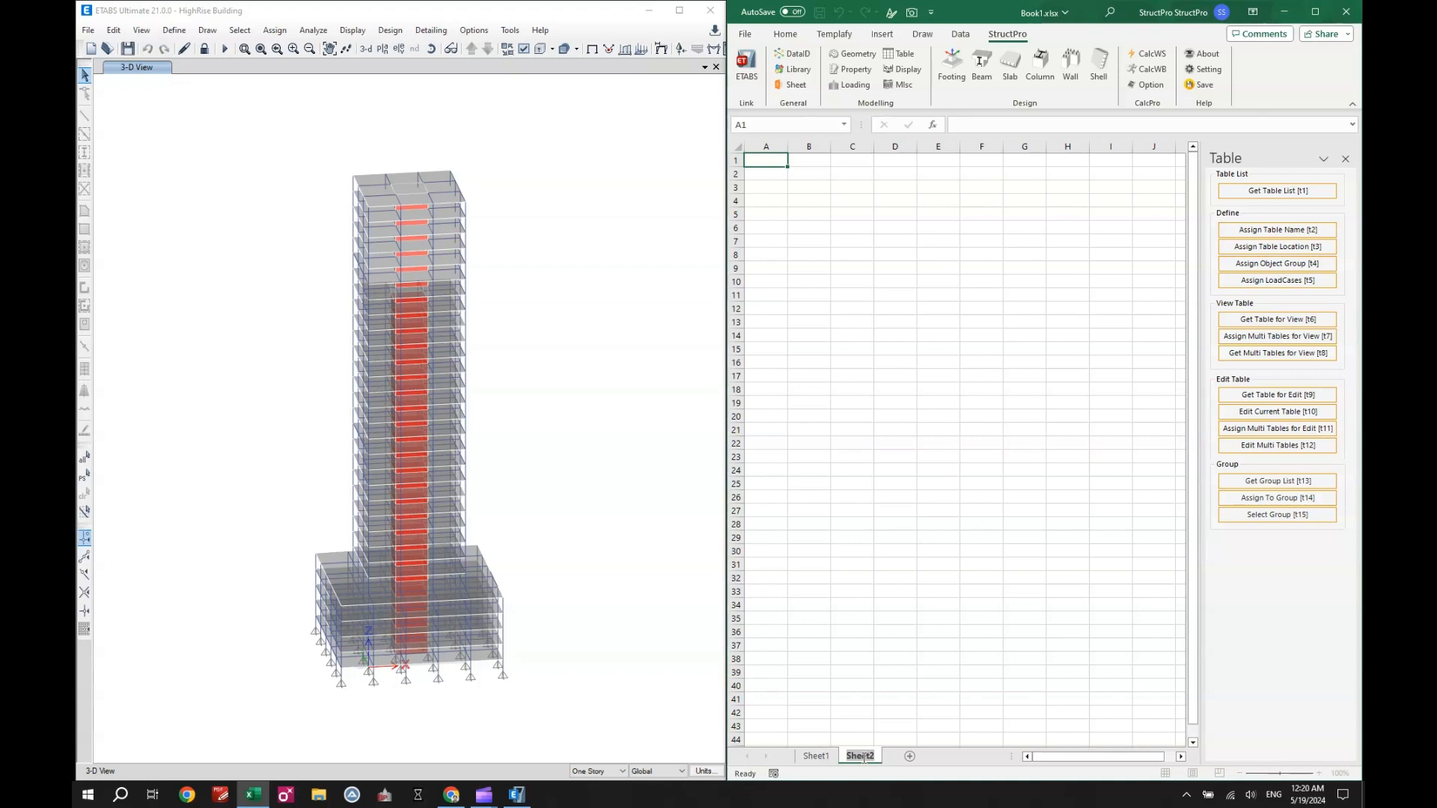
text(Dt)
text(Dat)
text(a1)
click(911, 671)
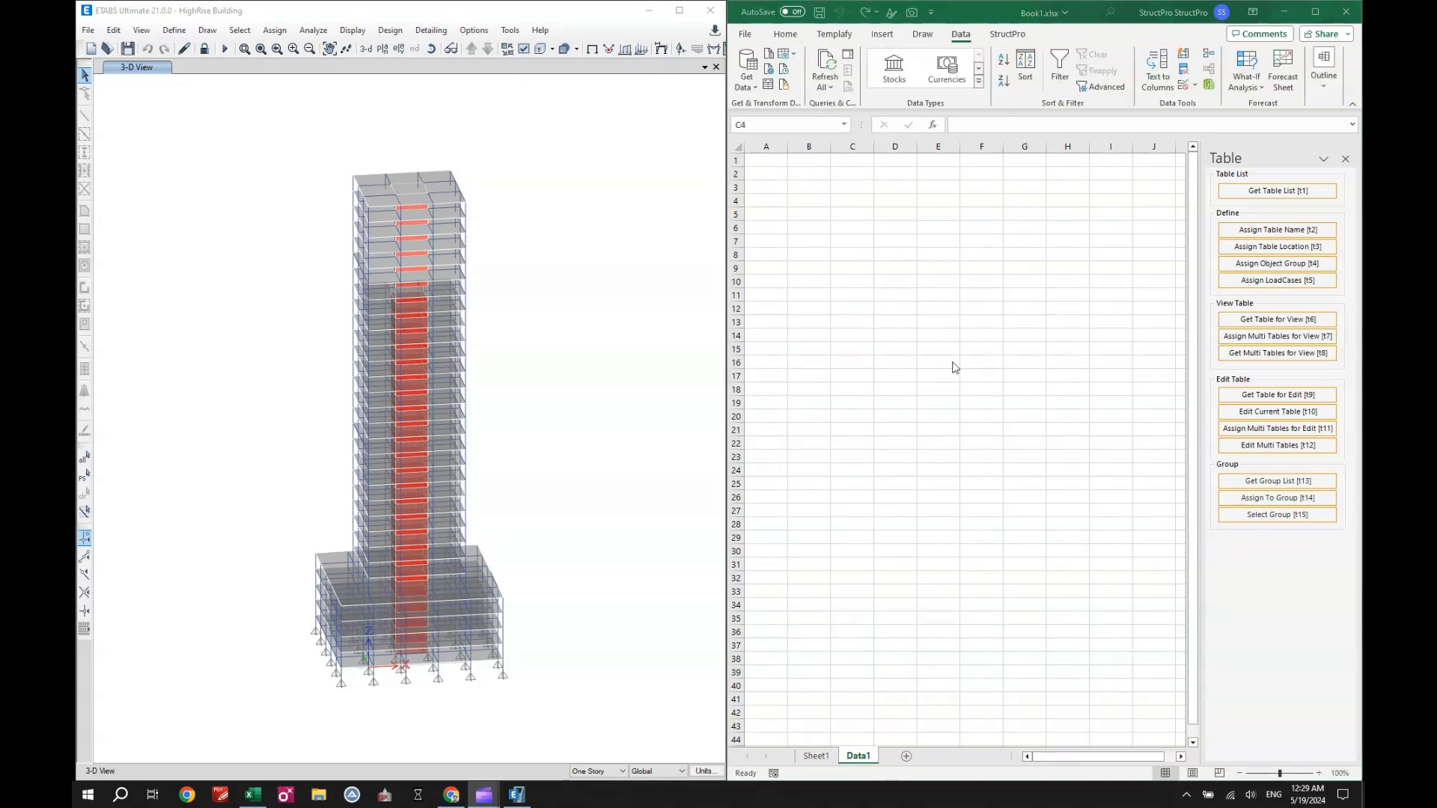
- Add a List data validation to cell C4 of Data1, sourced from the table names in Sheet1 C3:C159
click(843, 199)
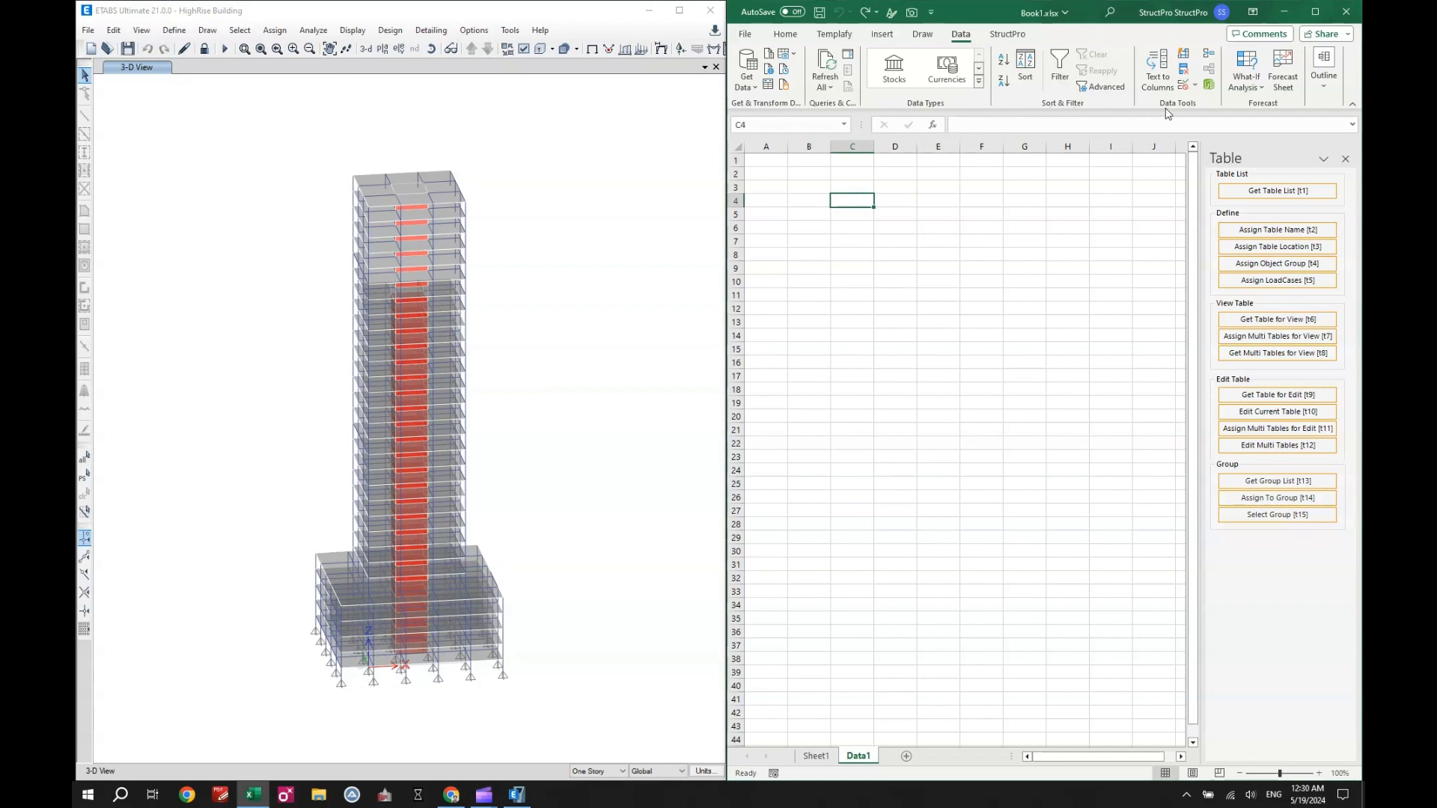
click(1184, 86)
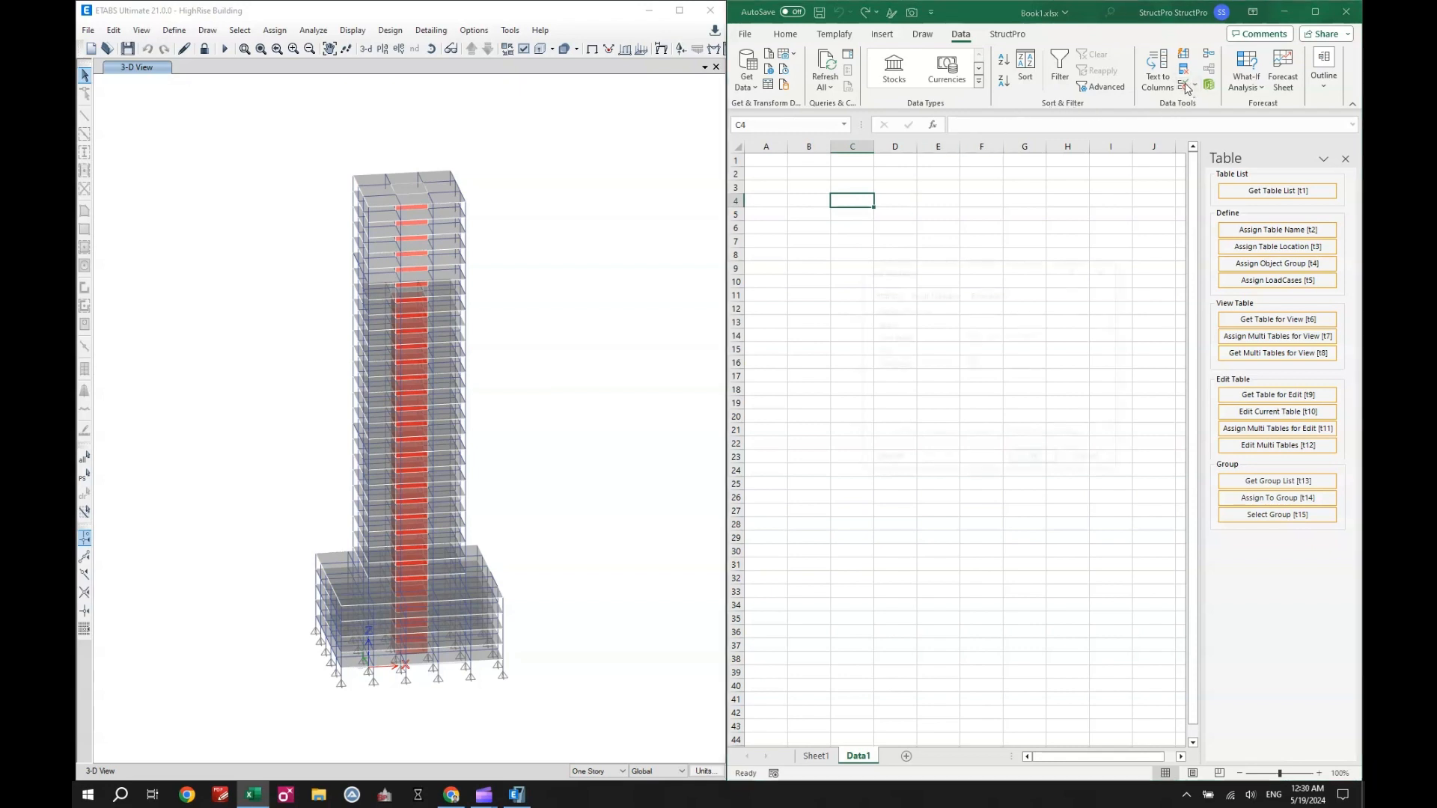
drag(970, 271, 922, 286)
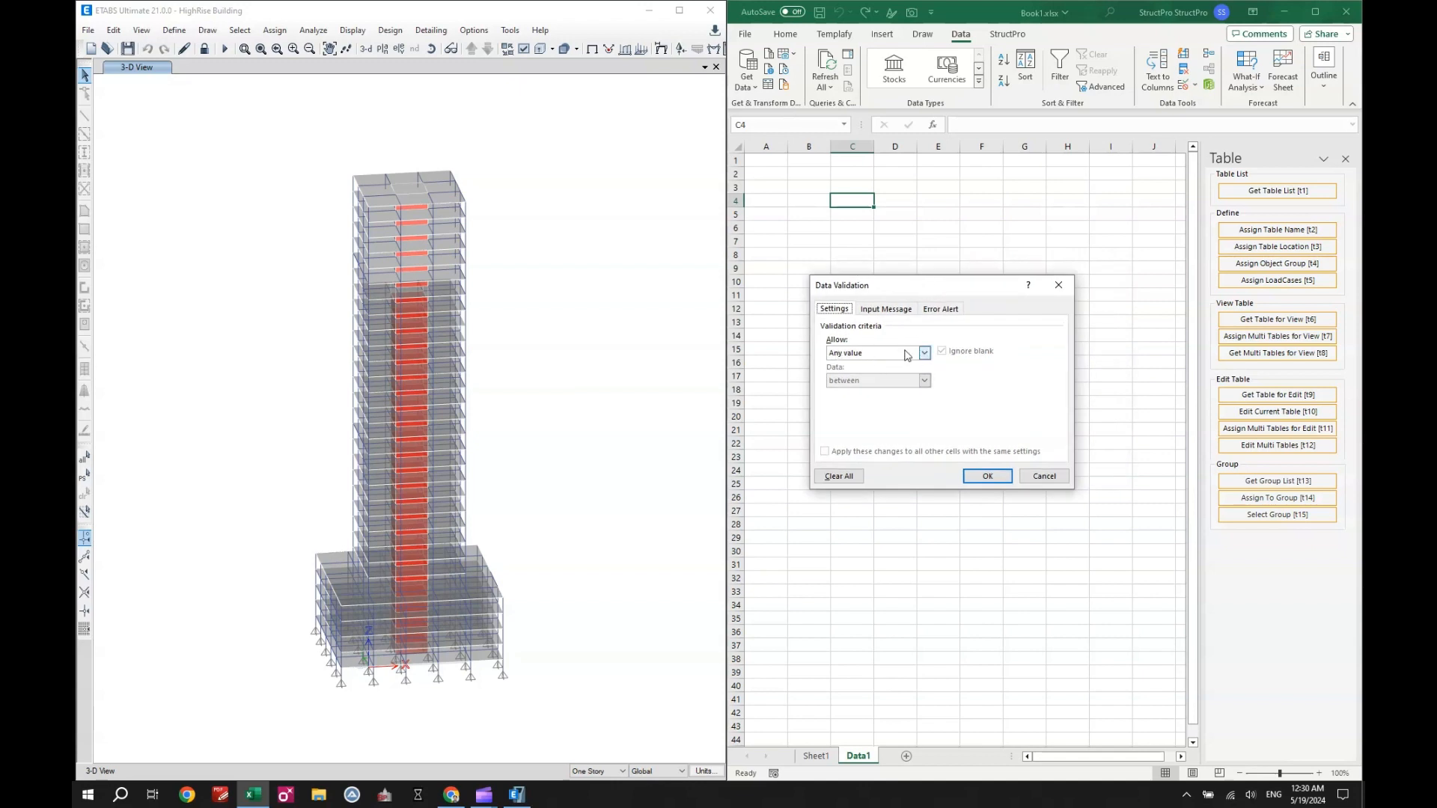
click(925, 353)
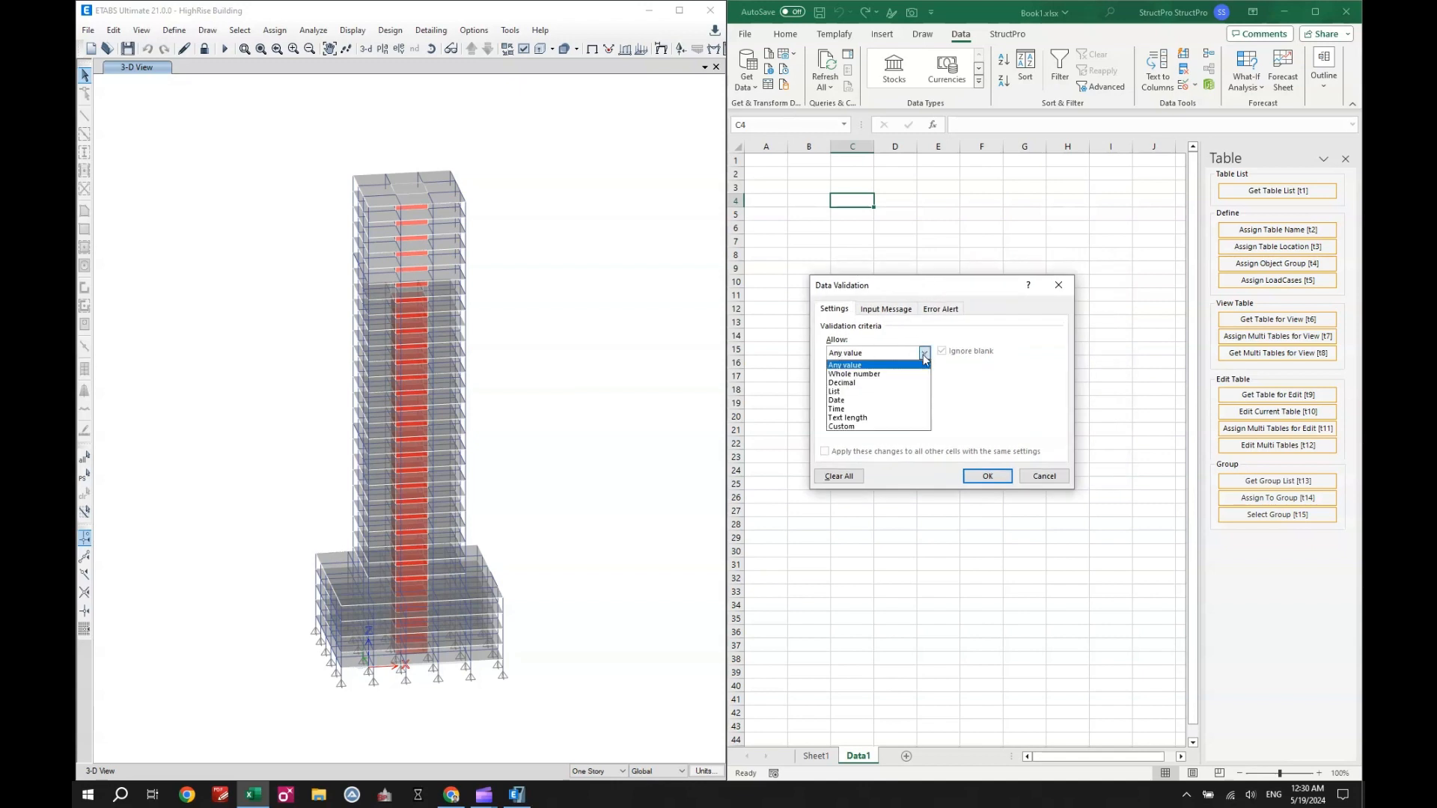
click(910, 392)
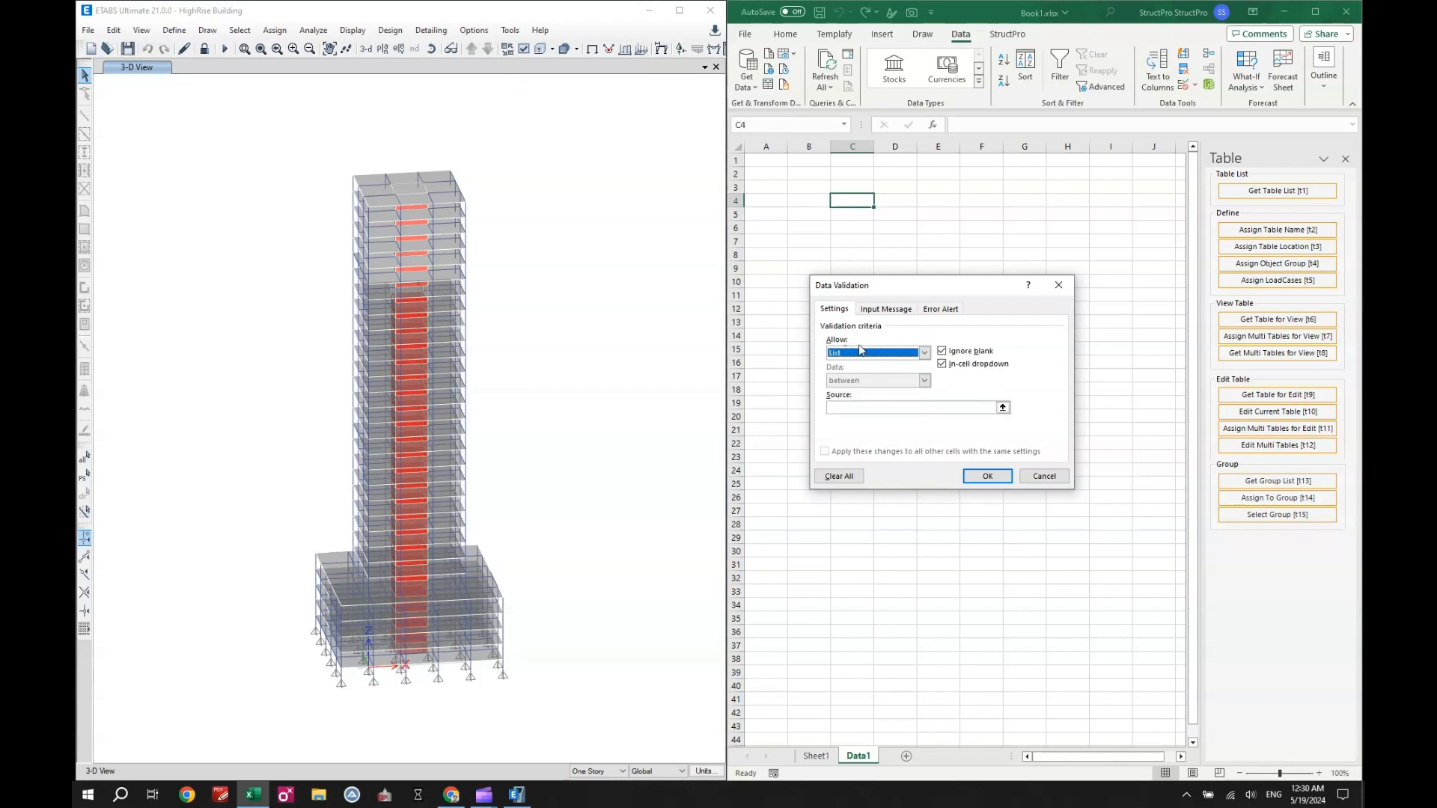
click(1003, 408)
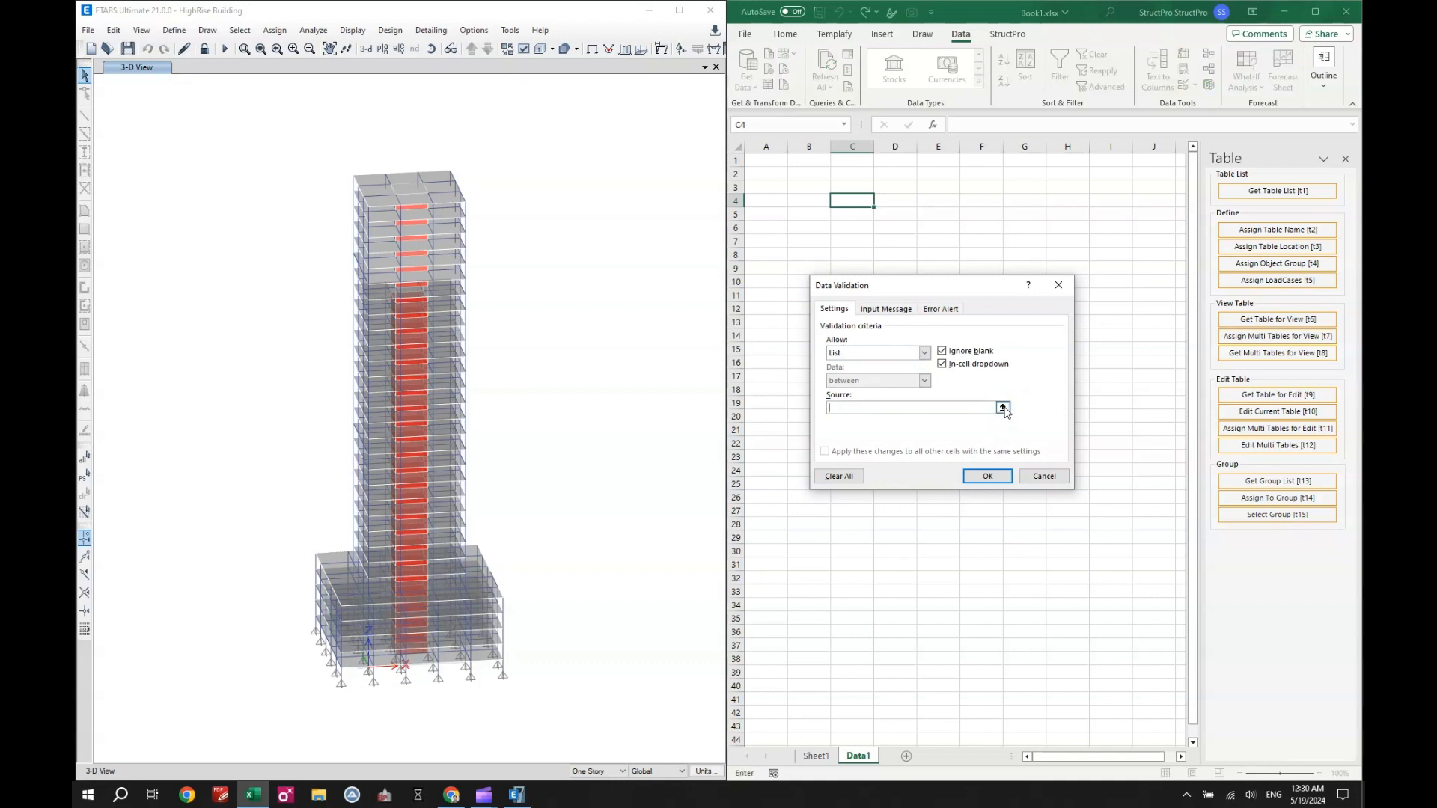
click(827, 757)
drag(852, 188, 857, 726)
click(1066, 302)
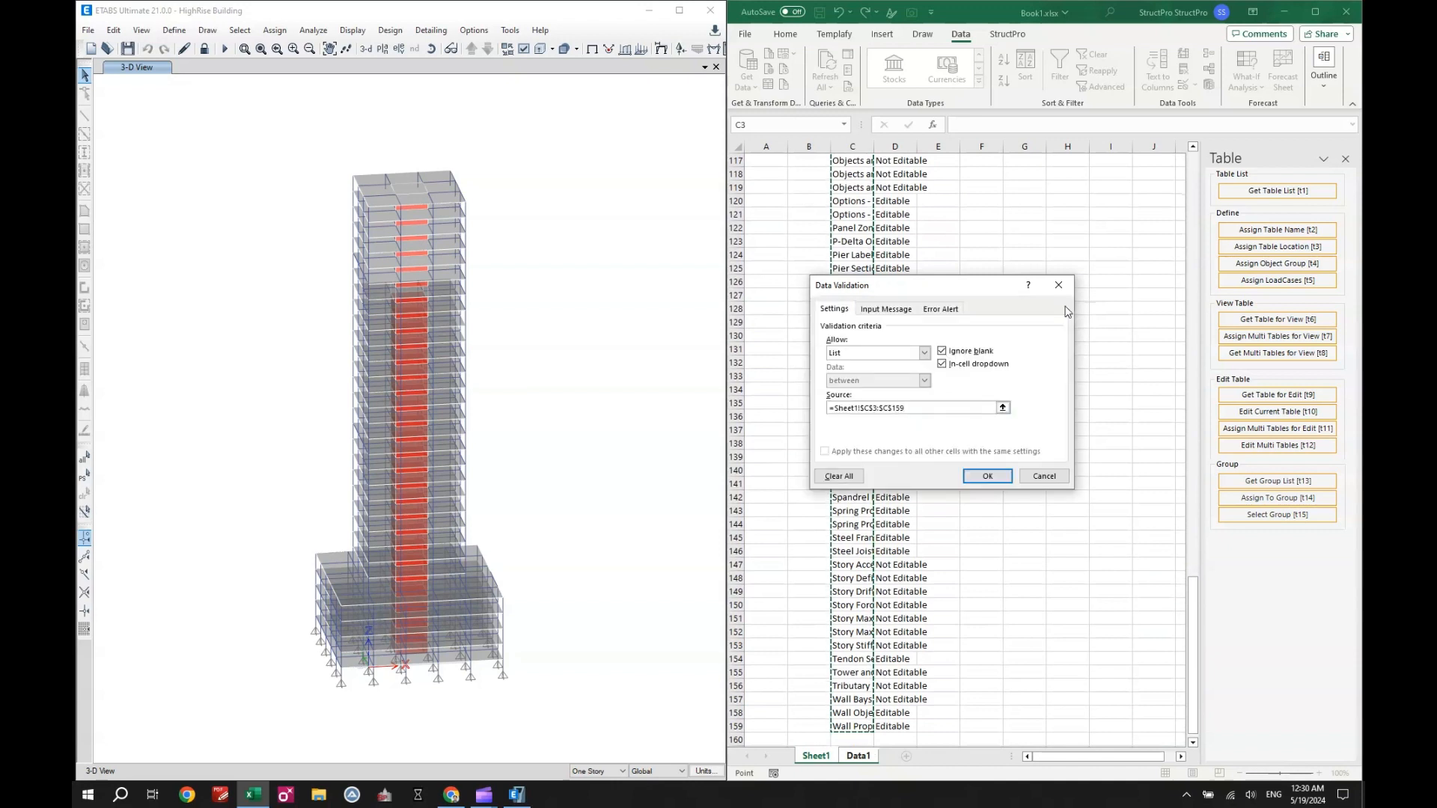
click(987, 476)
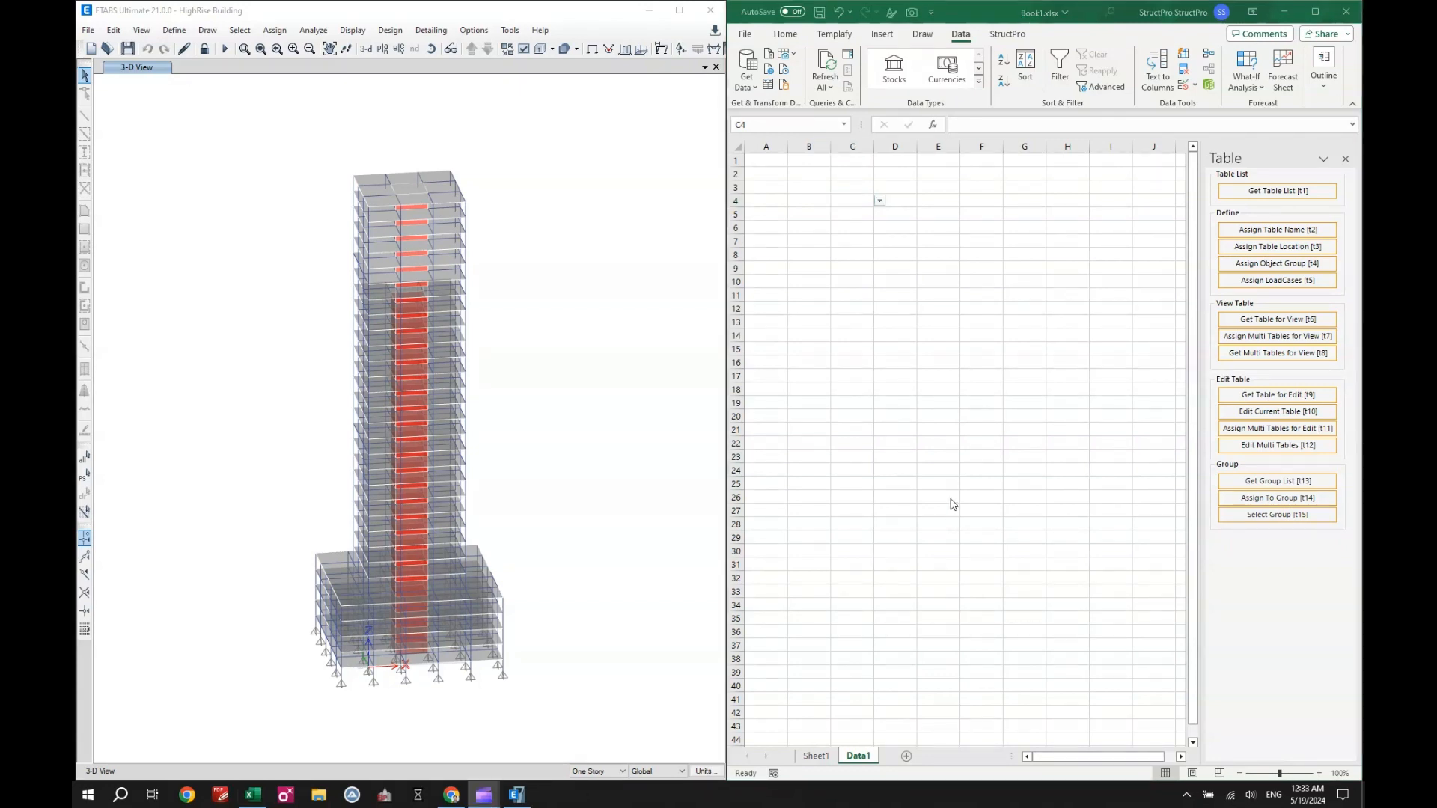
- Choose Joint Reactions from the dropdown list in cell C4
click(852, 200)
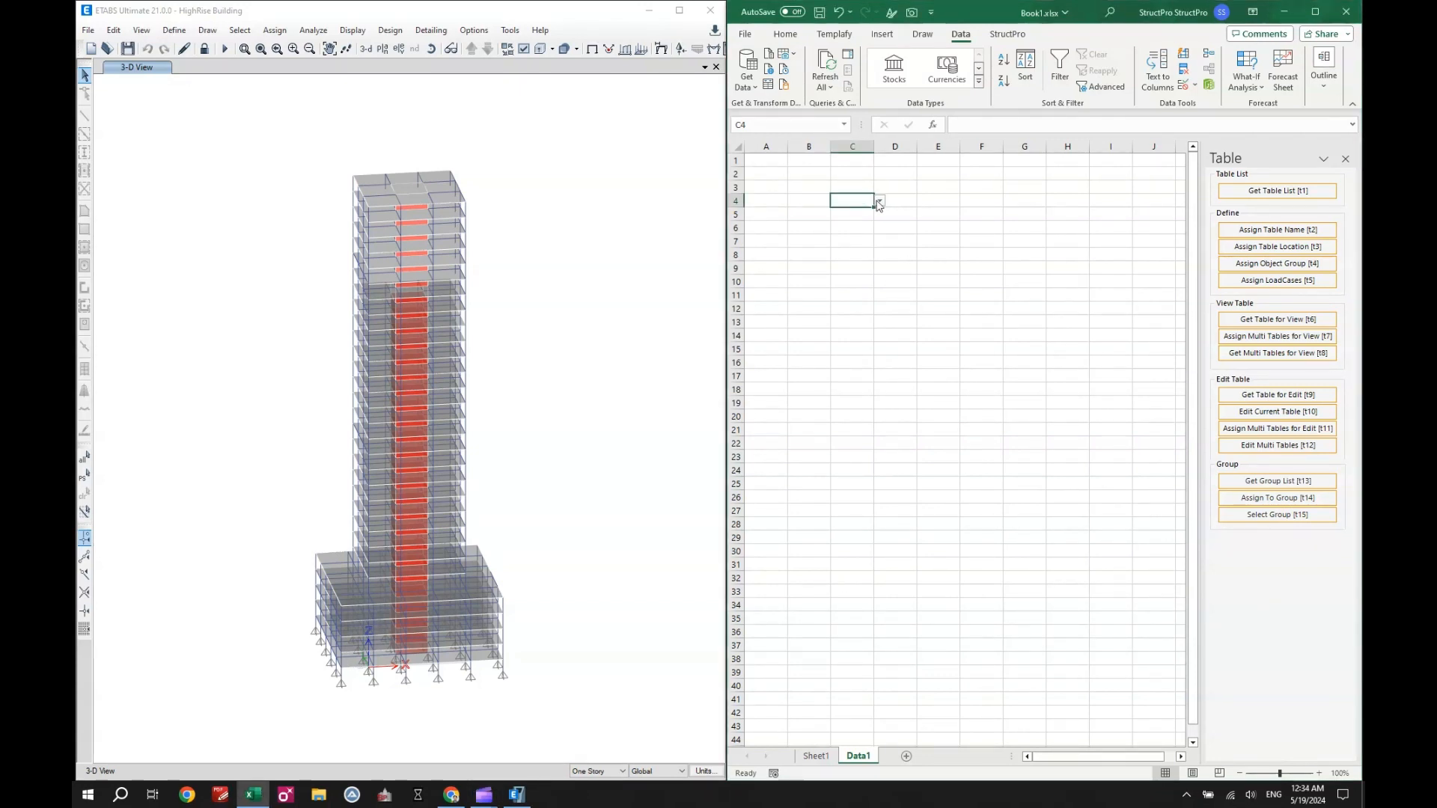
click(879, 201)
drag(1081, 226, 1087, 282)
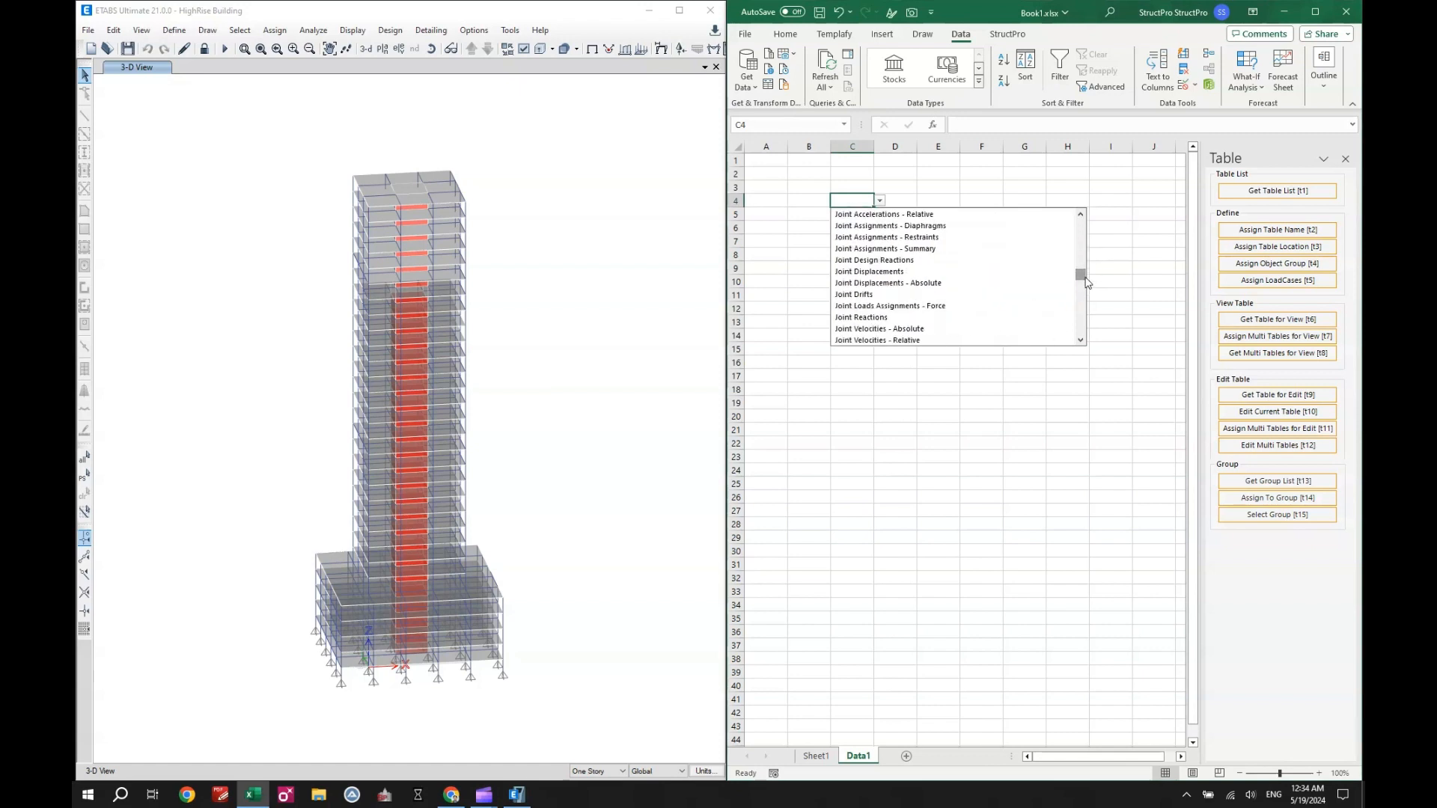
click(913, 317)
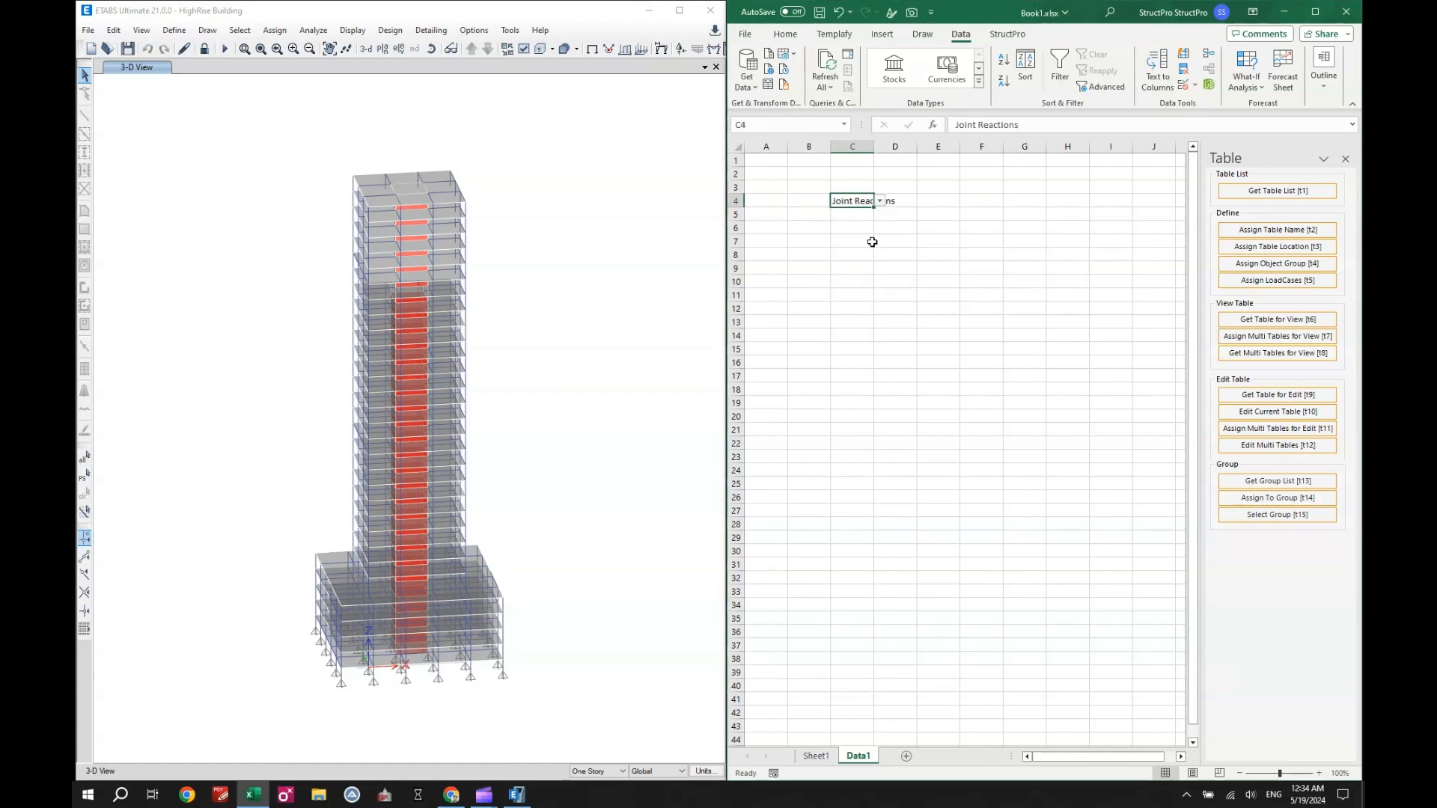
click(873, 242)
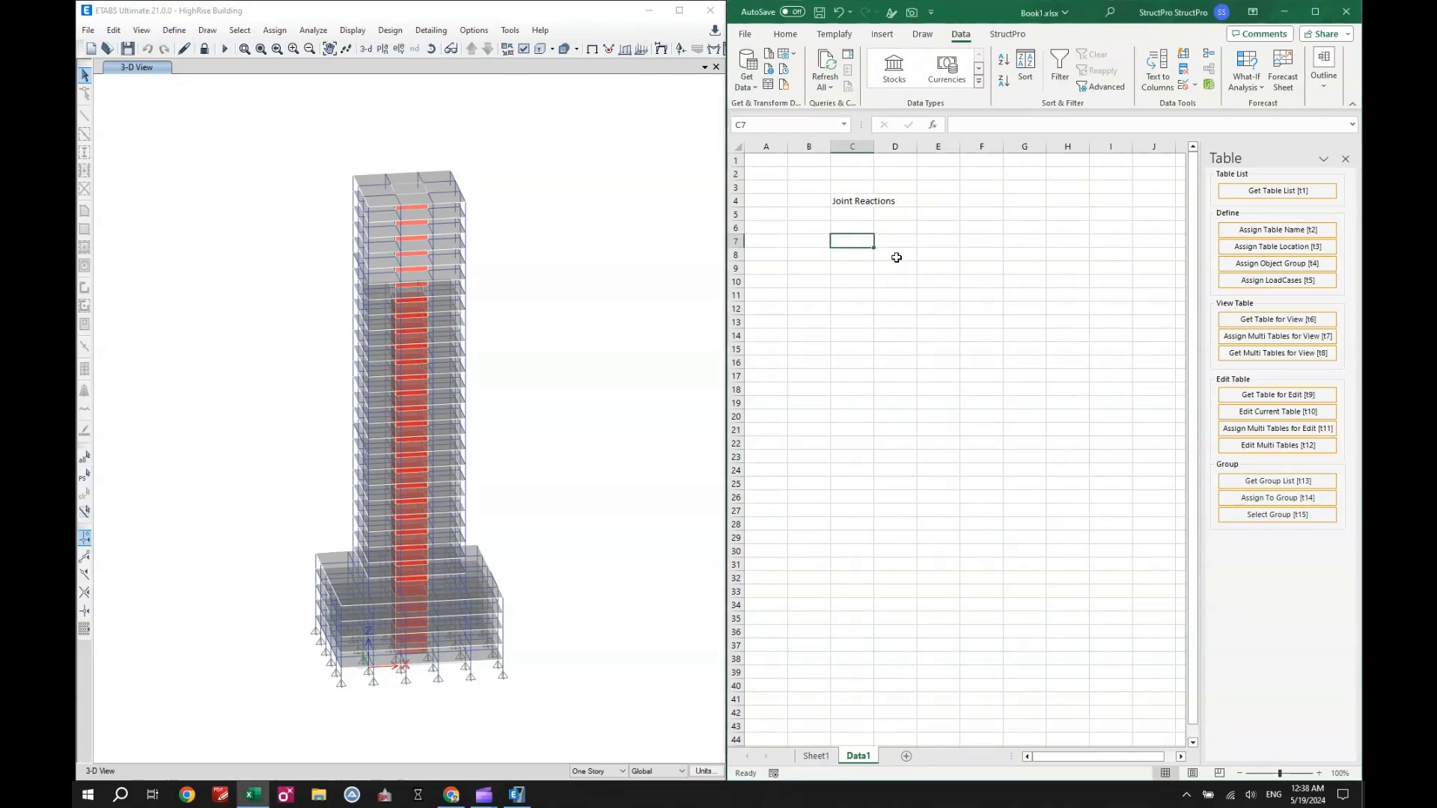
- Assign cell C4 as the table name reference for the Data1 sheet
click(1263, 232)
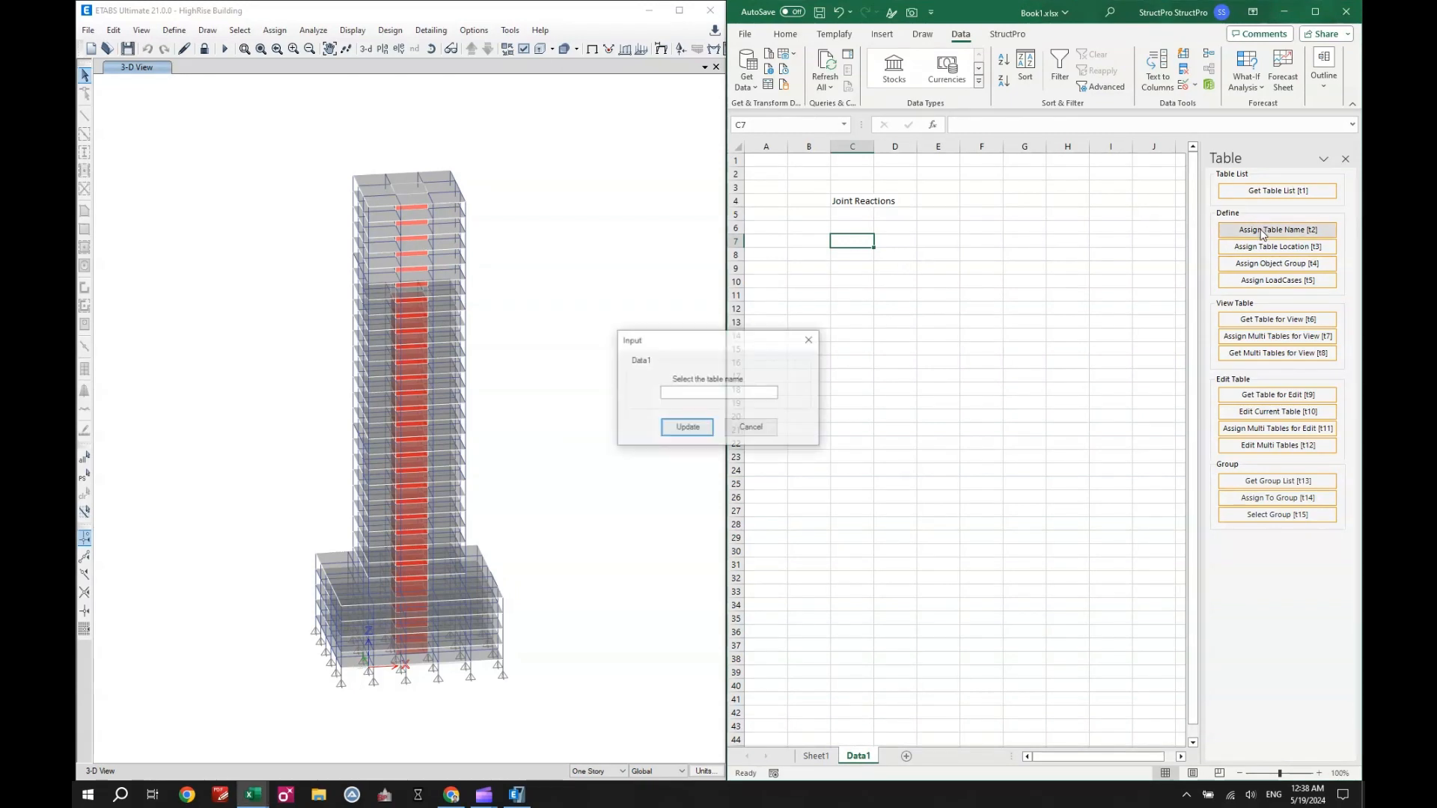
drag(707, 340, 738, 351)
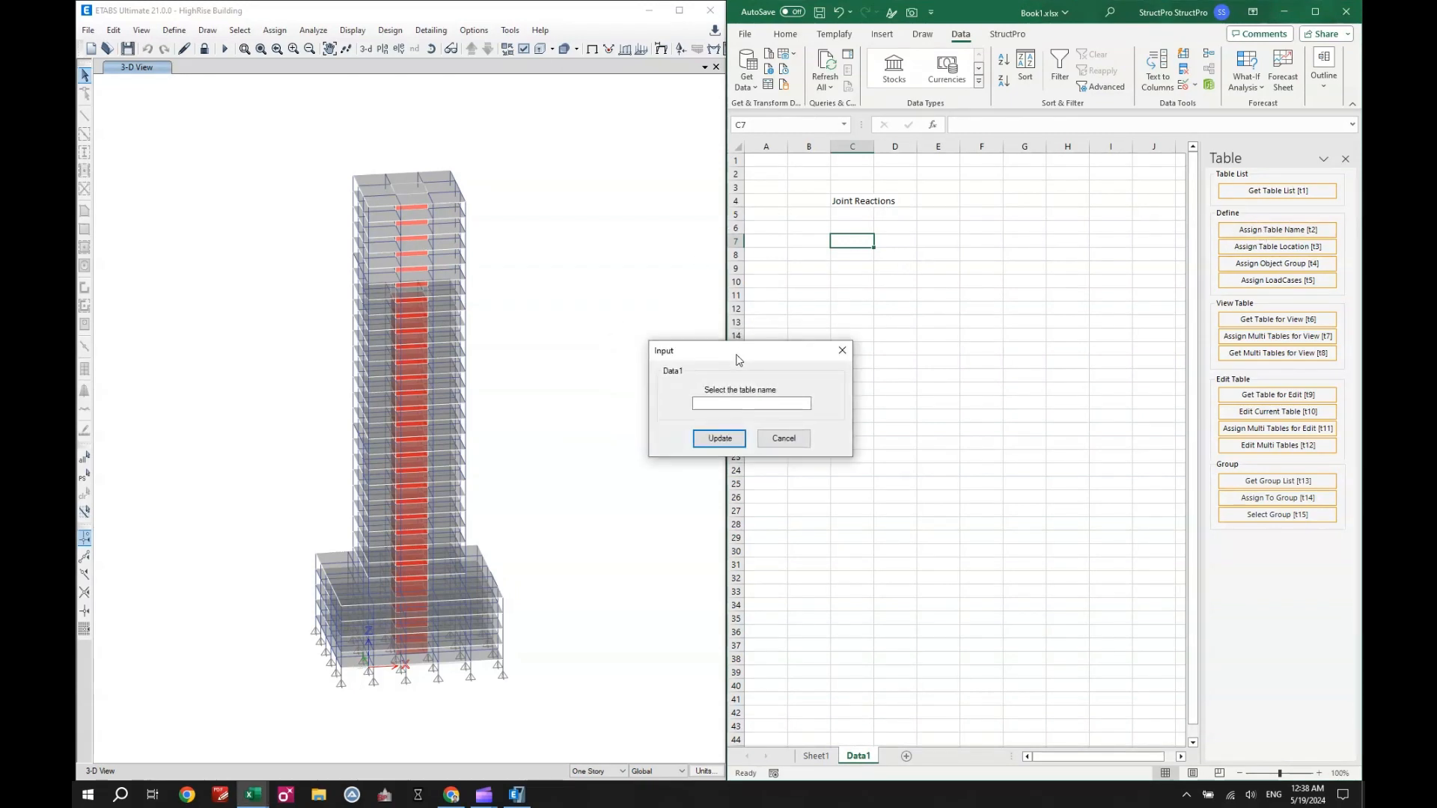
click(732, 402)
click(844, 202)
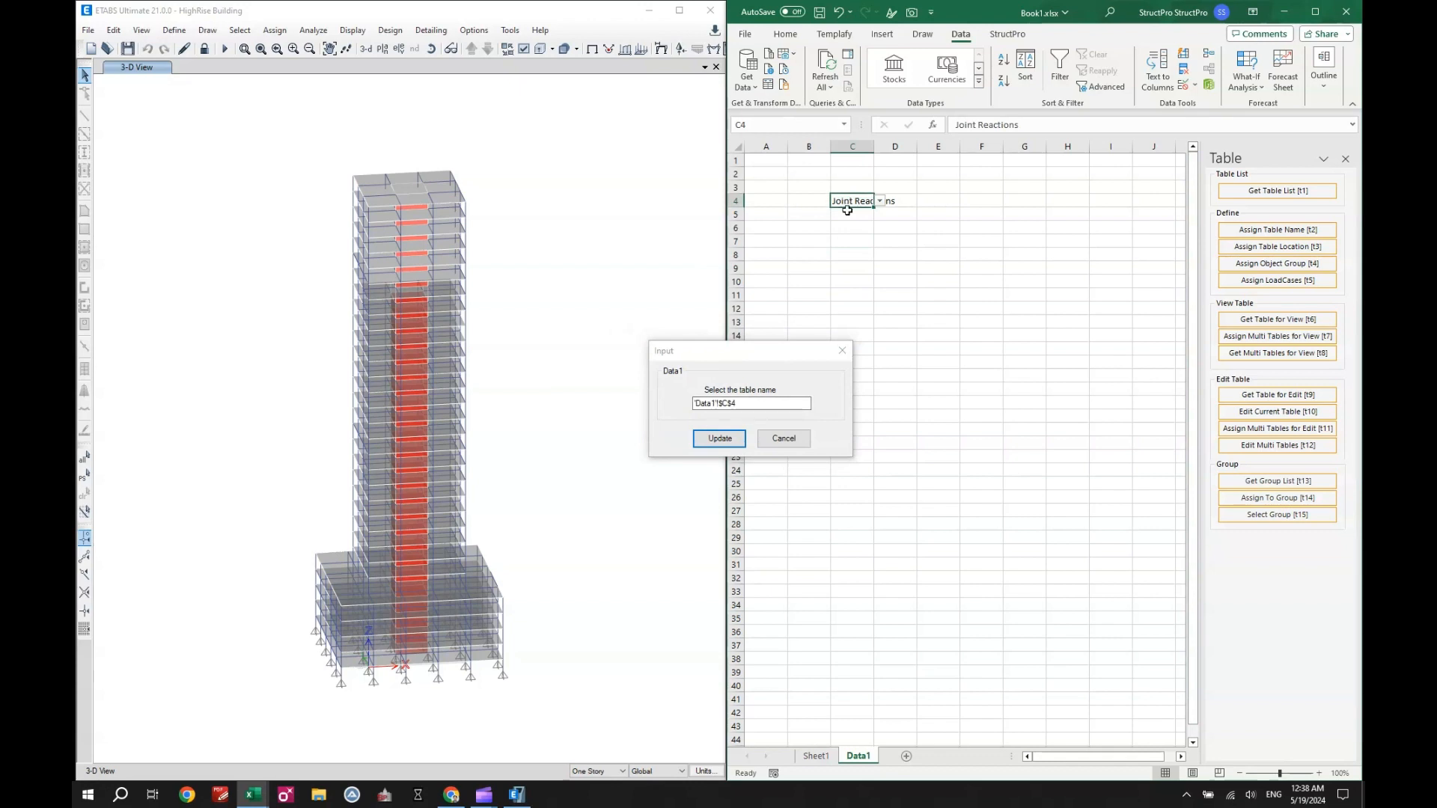
click(720, 439)
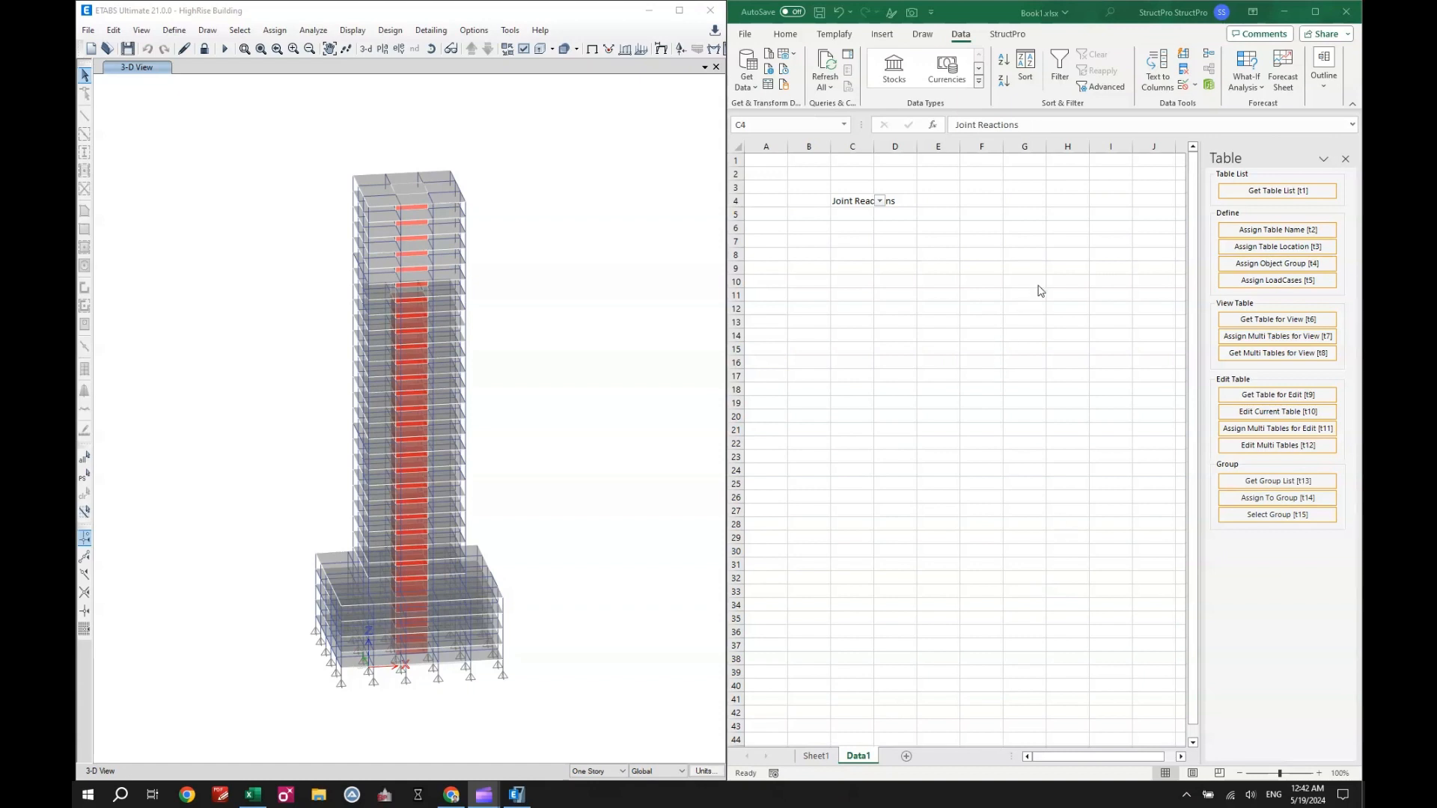
- Assign the range C8:E12 as the table location on Data1
click(1260, 249)
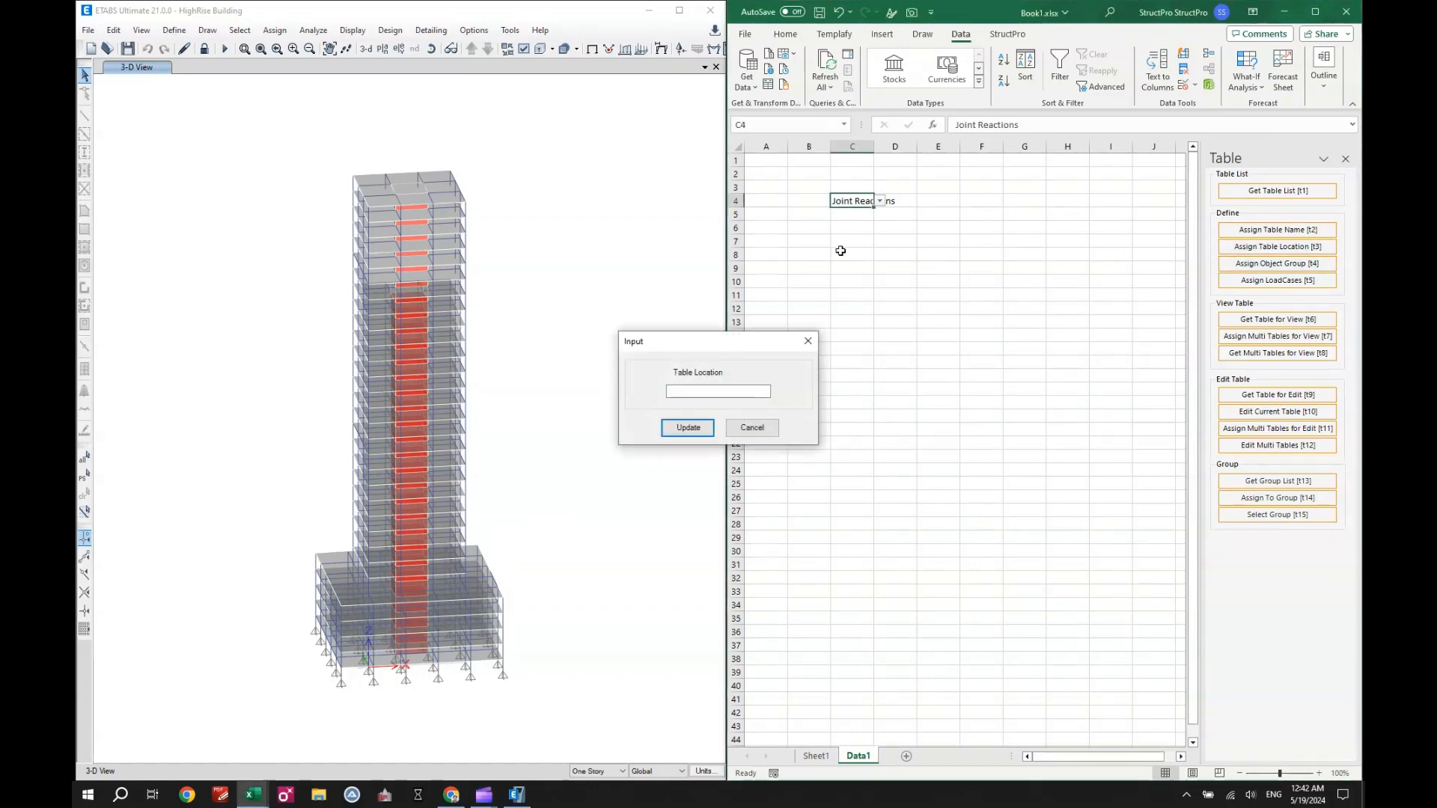
drag(841, 252, 945, 306)
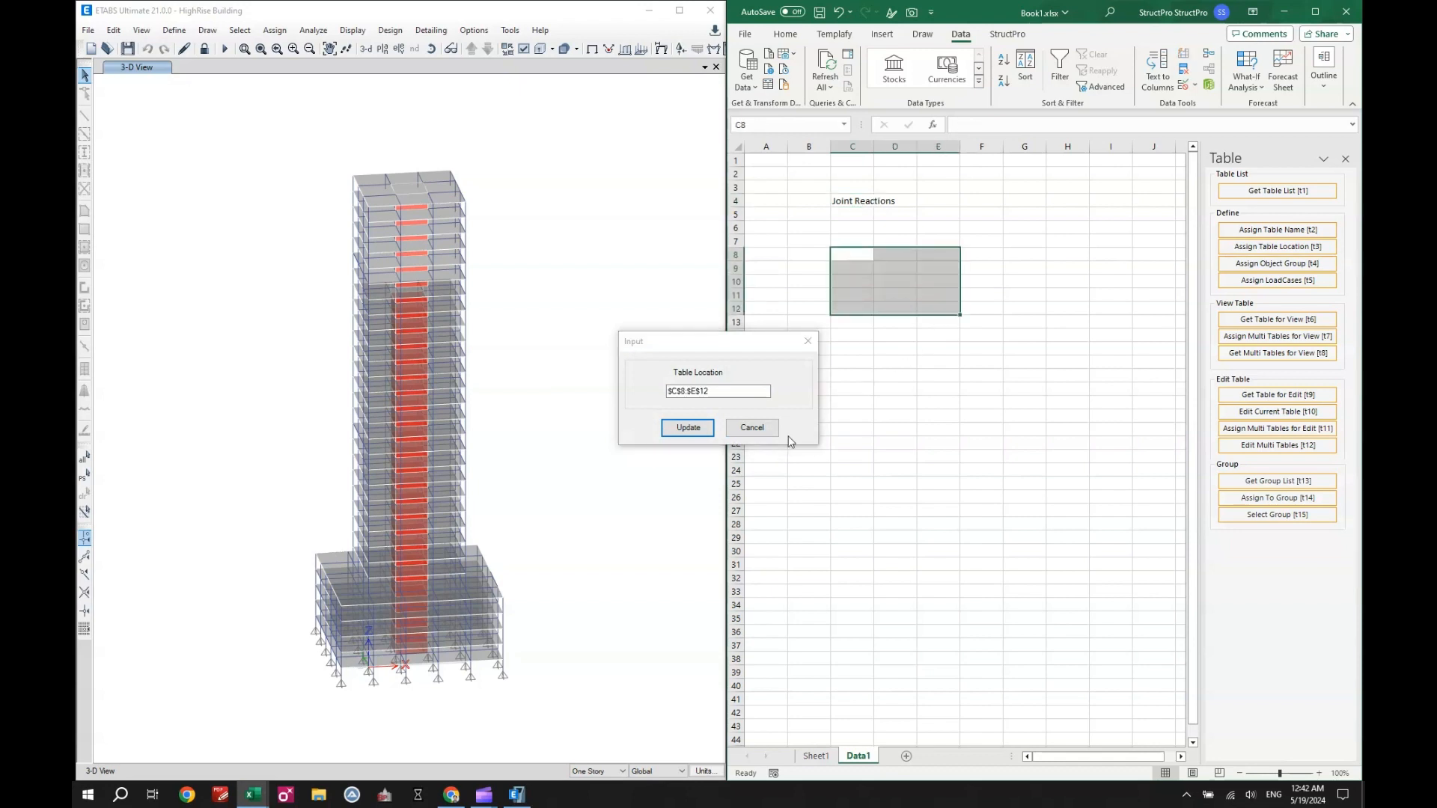
click(687, 428)
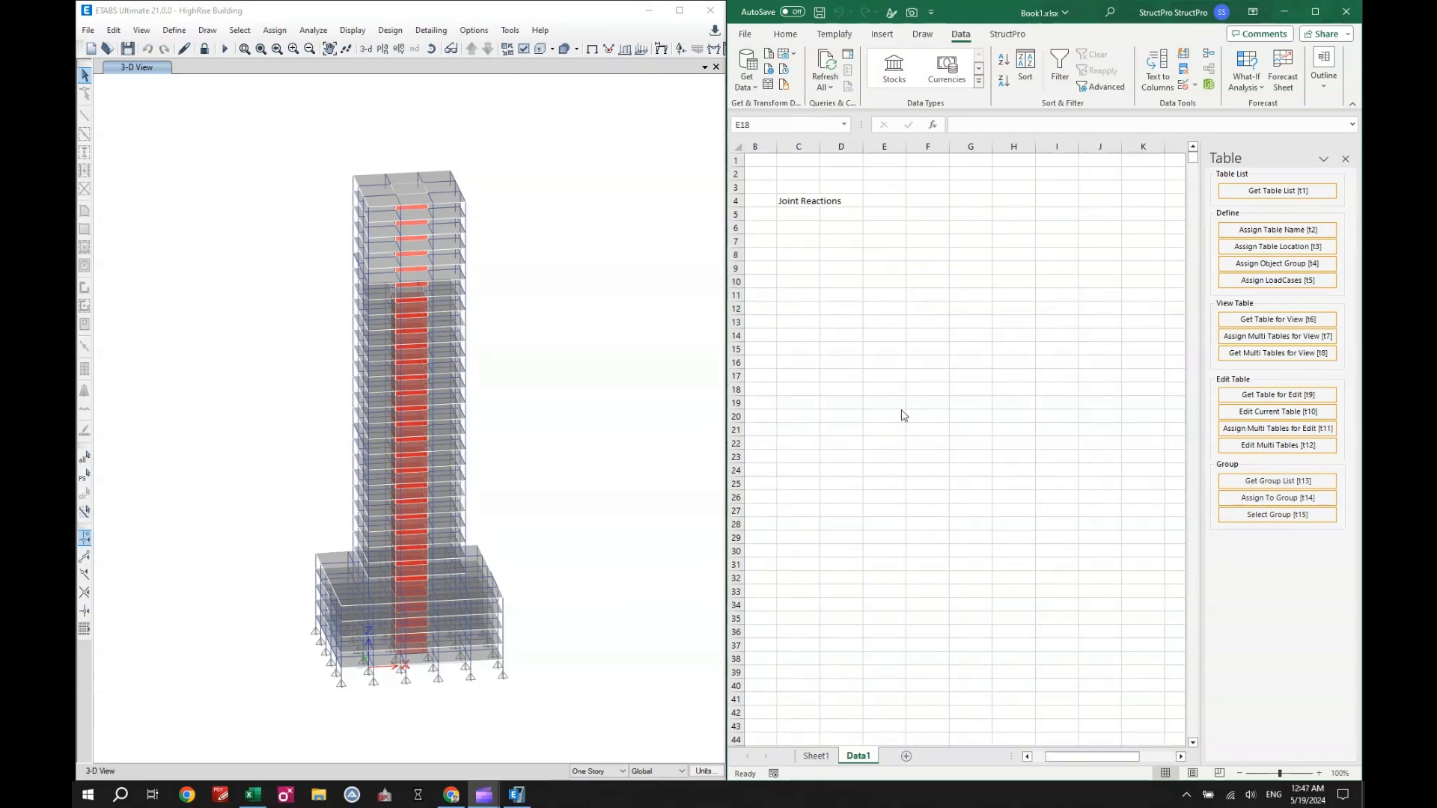
click(894, 390)
click(793, 270)
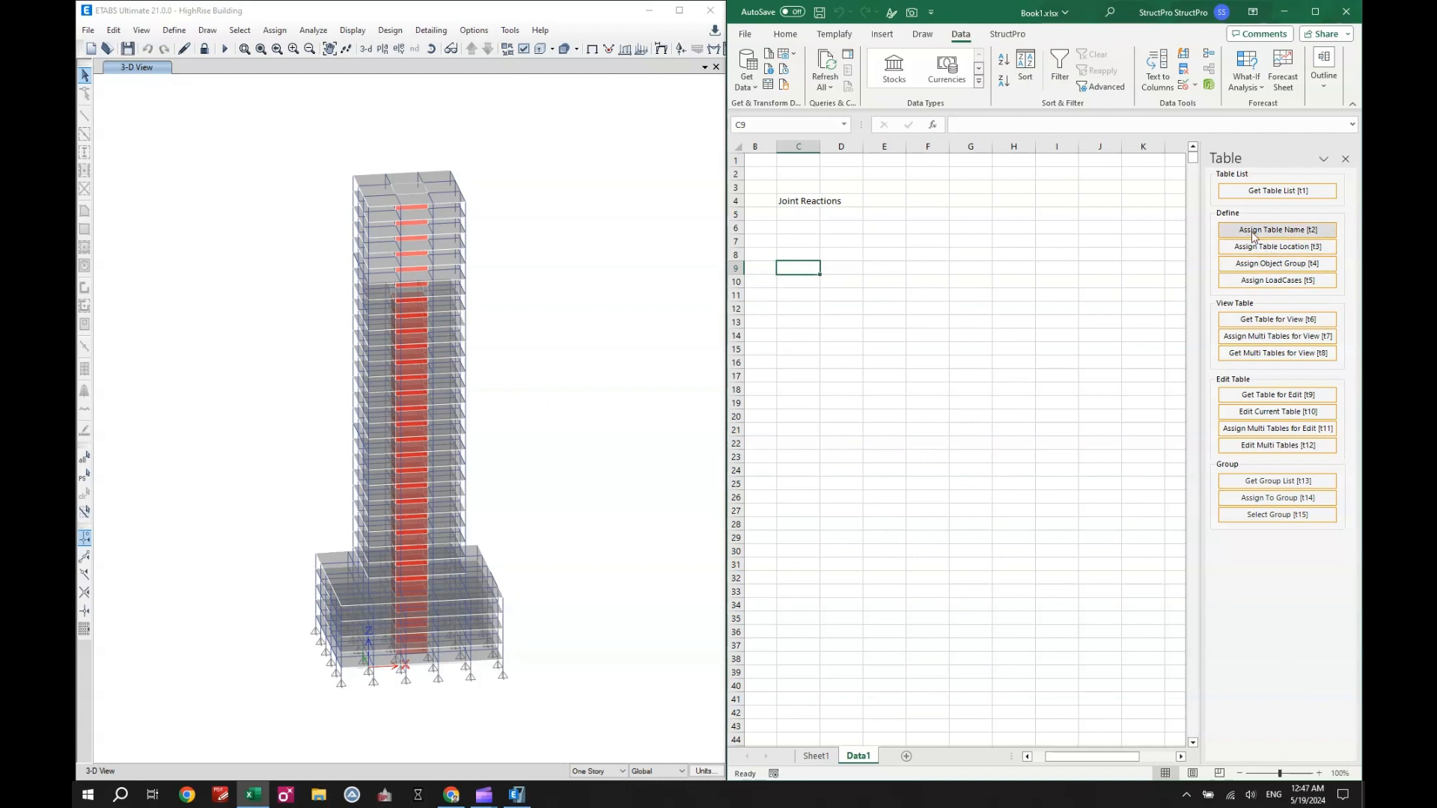
- Get the Joint Reactions table for view on Data1 and look through its rows and columns
click(1260, 318)
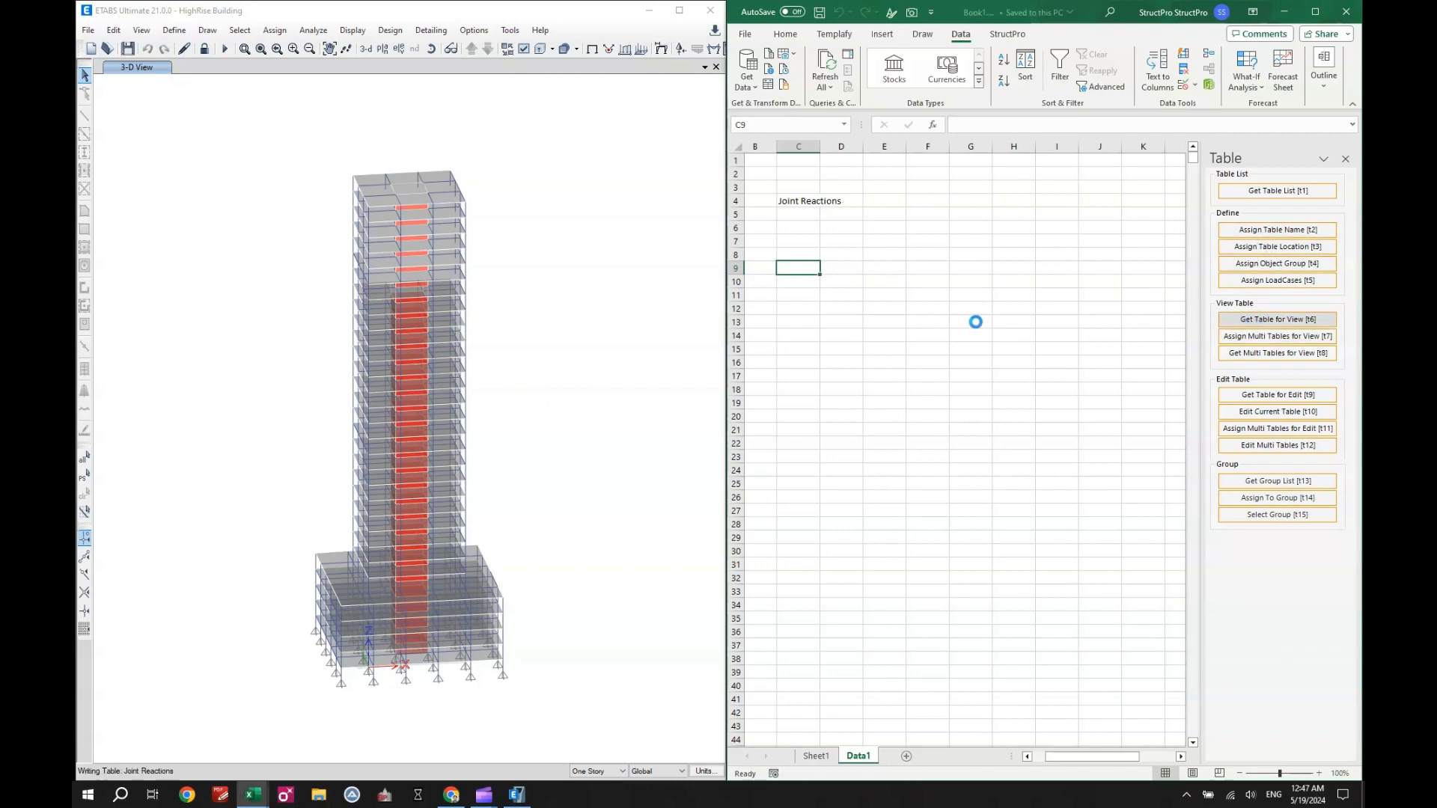
click(828, 339)
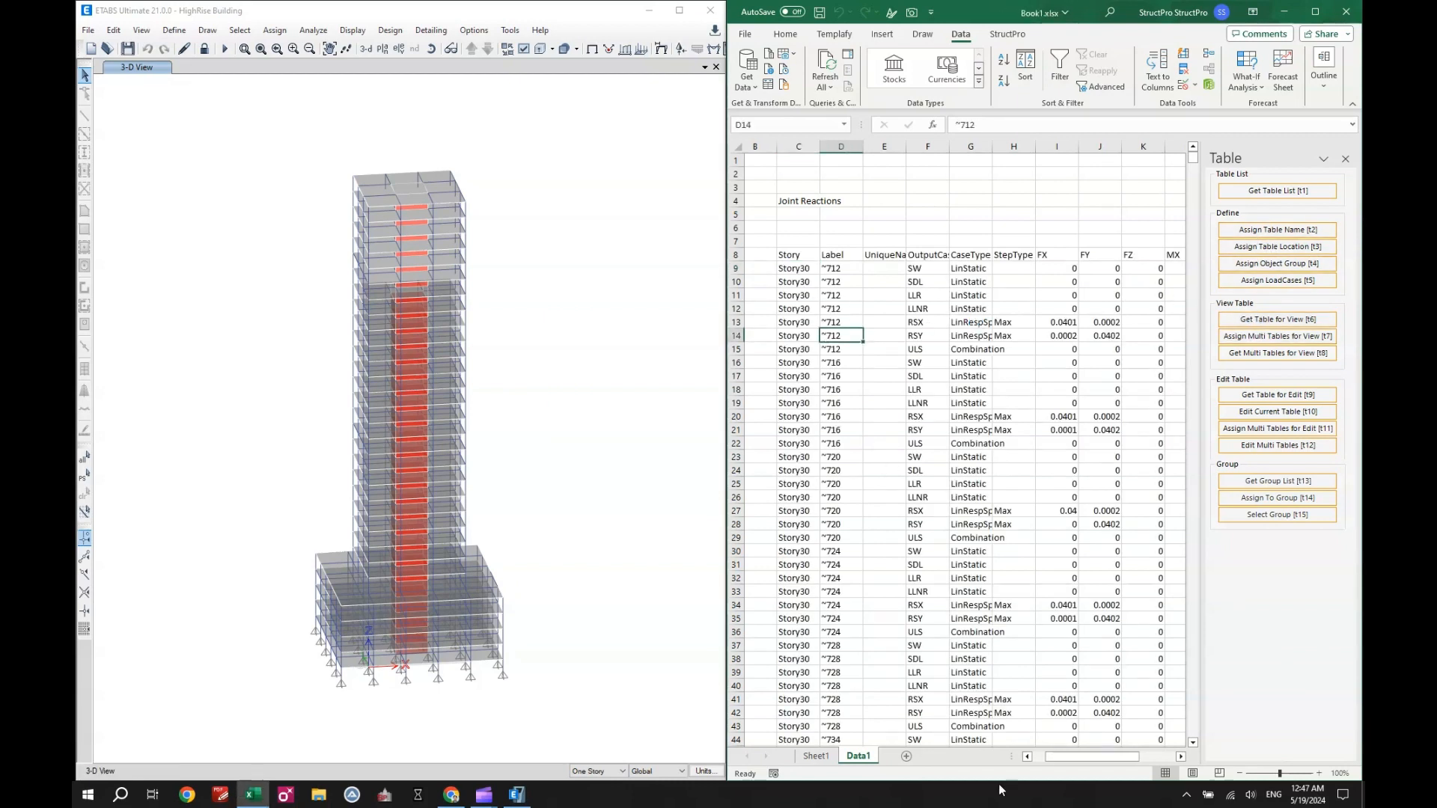
drag(1055, 757, 1043, 756)
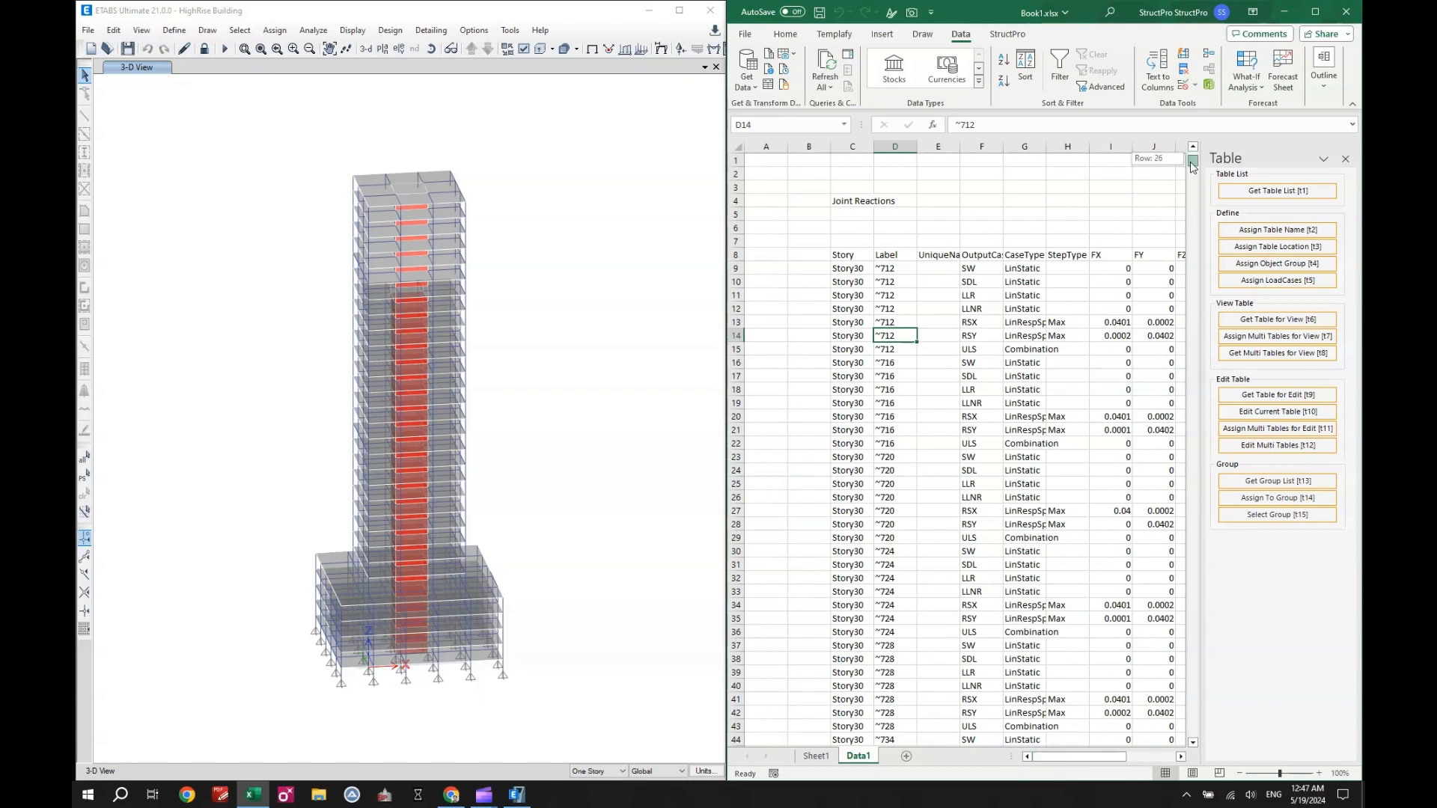
mouse_move(1192, 167)
mouse_down()
mouse_move(1194, 486)
mouse_move(1212, 147)
mouse_up()
- Try to get the Joint Reactions table for editing on Data1
mouse_move(1070, 756)
mouse_down()
mouse_move(1100, 759)
mouse_move(1078, 759)
mouse_up()
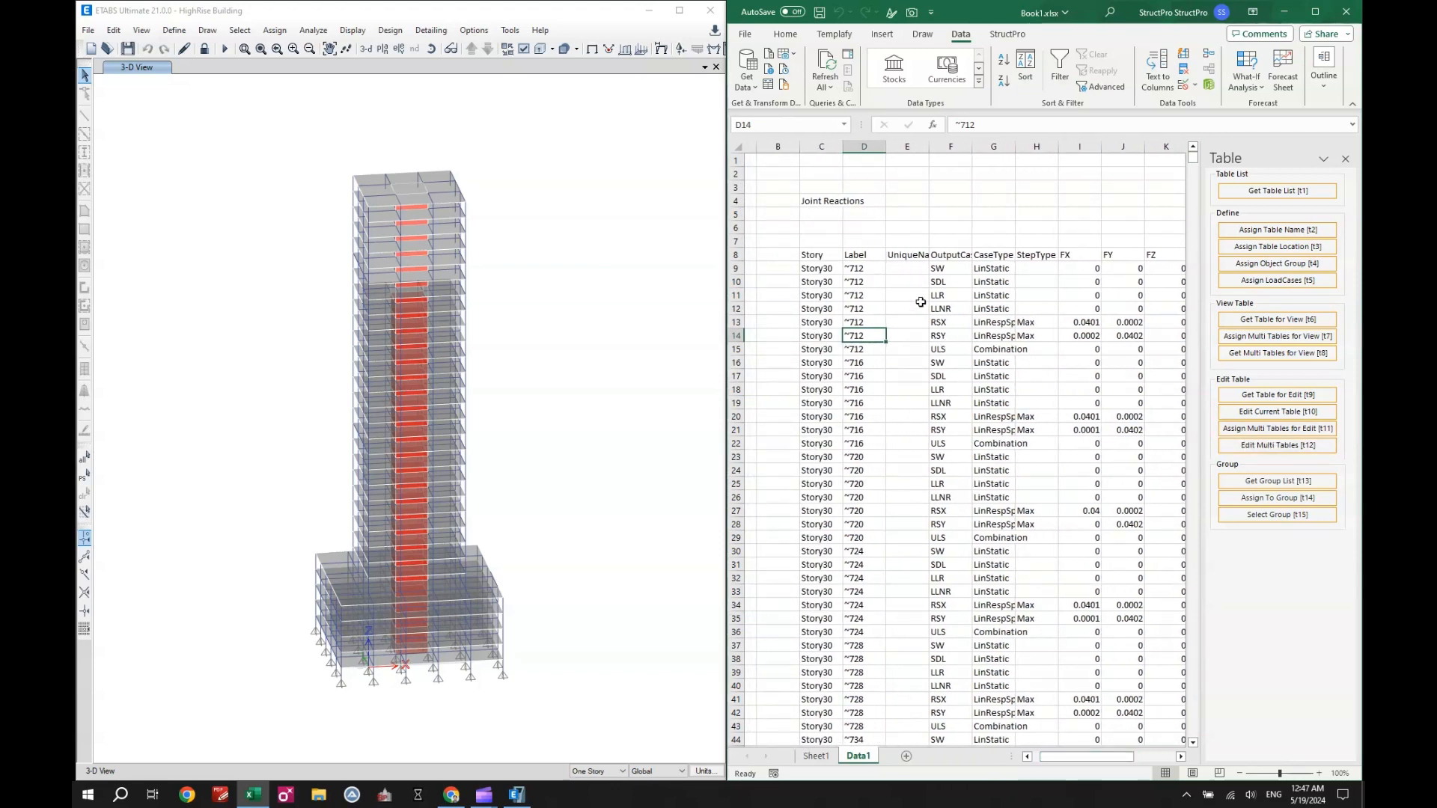
click(1275, 395)
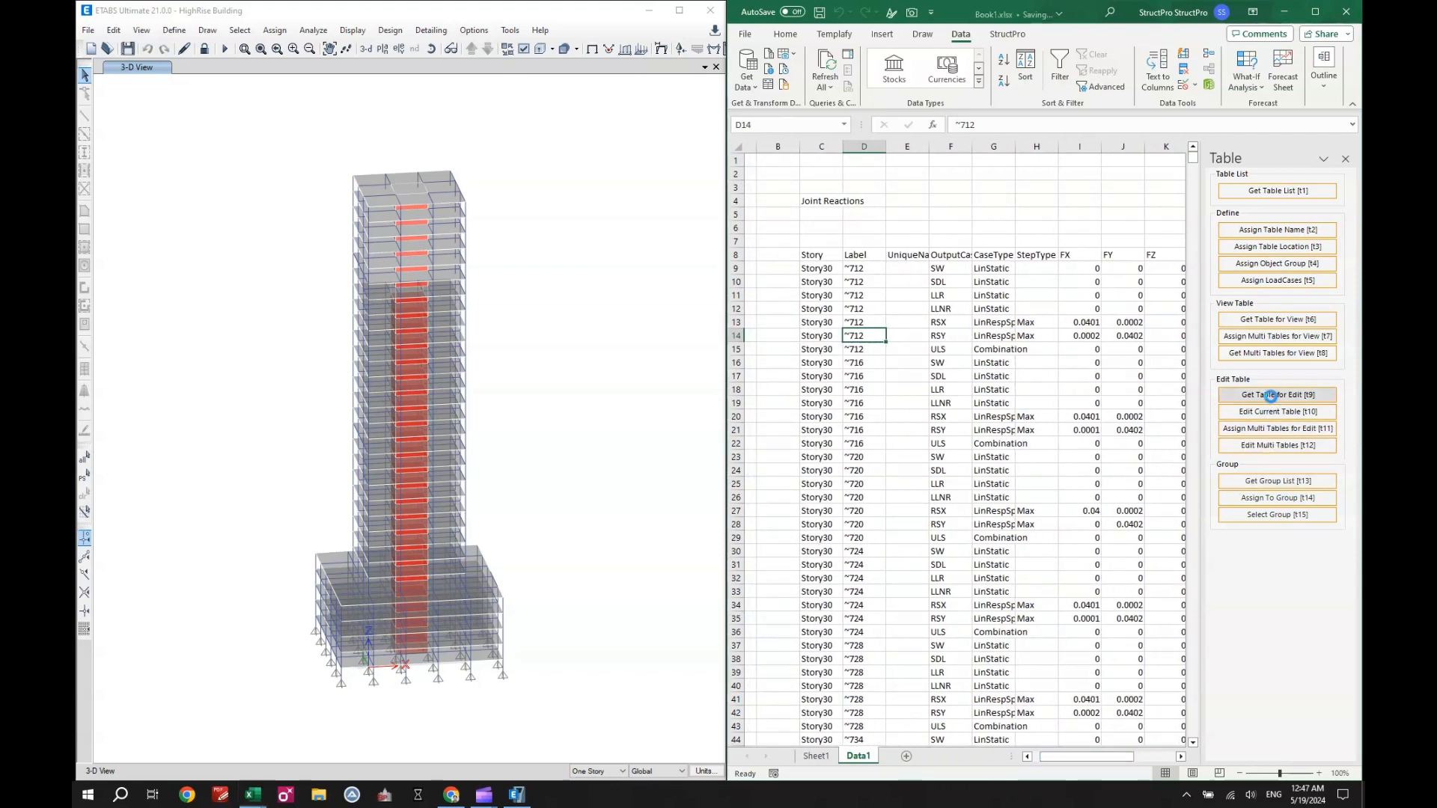
click(834, 300)
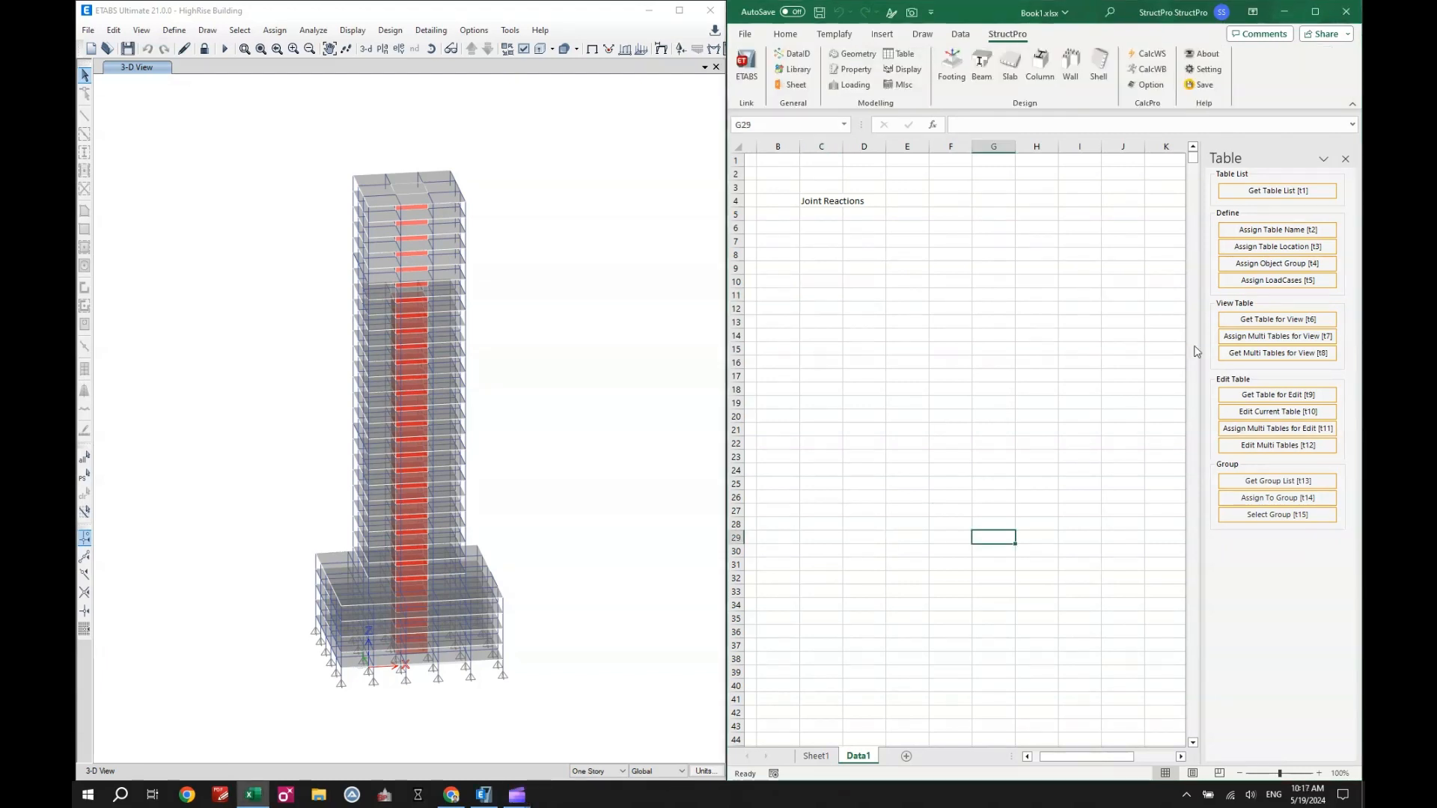
- Create a copy of the Data1 sheet placed before it and rename the copy as Data2
right_click(858, 757)
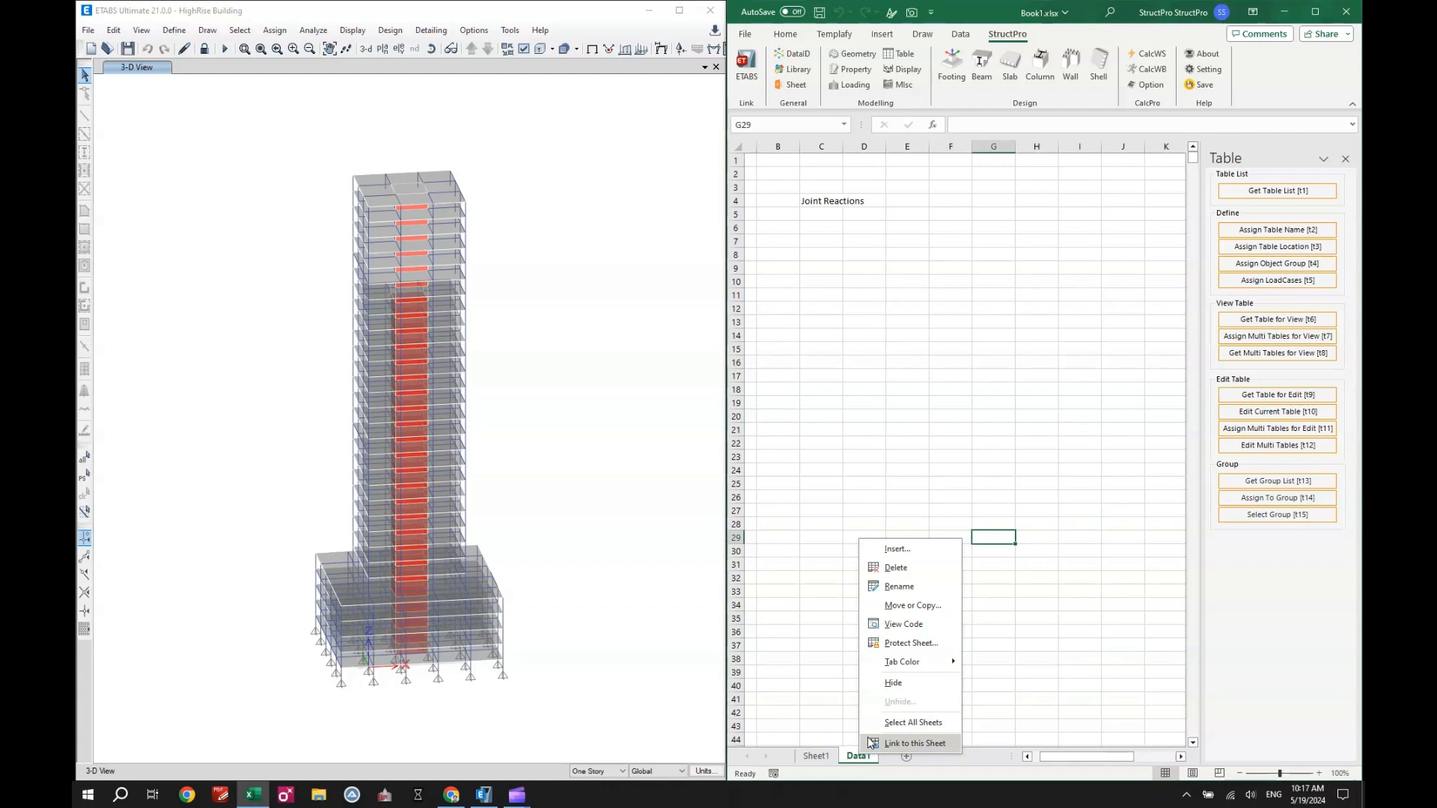
click(914, 604)
click(831, 607)
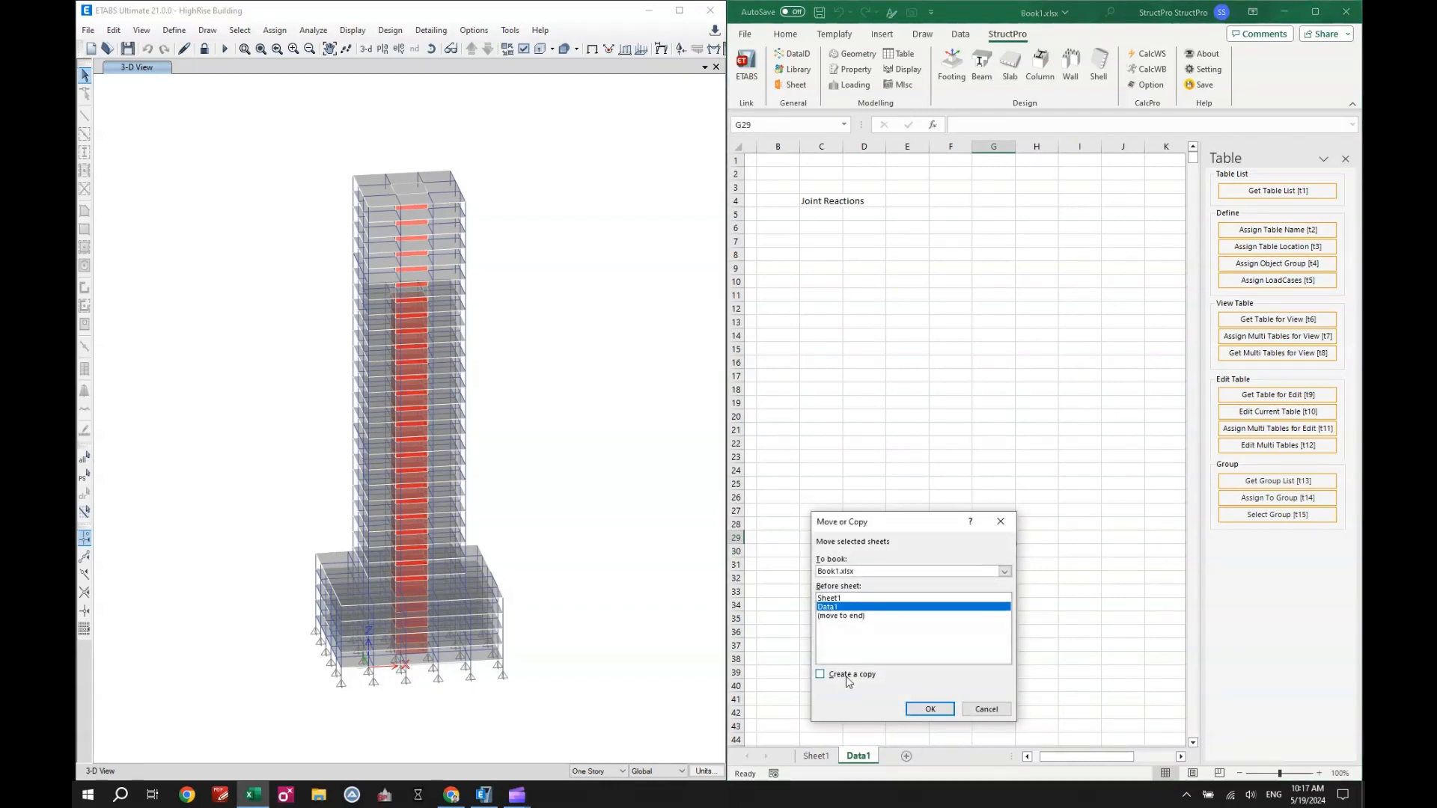
click(841, 674)
click(928, 709)
double_click(868, 756)
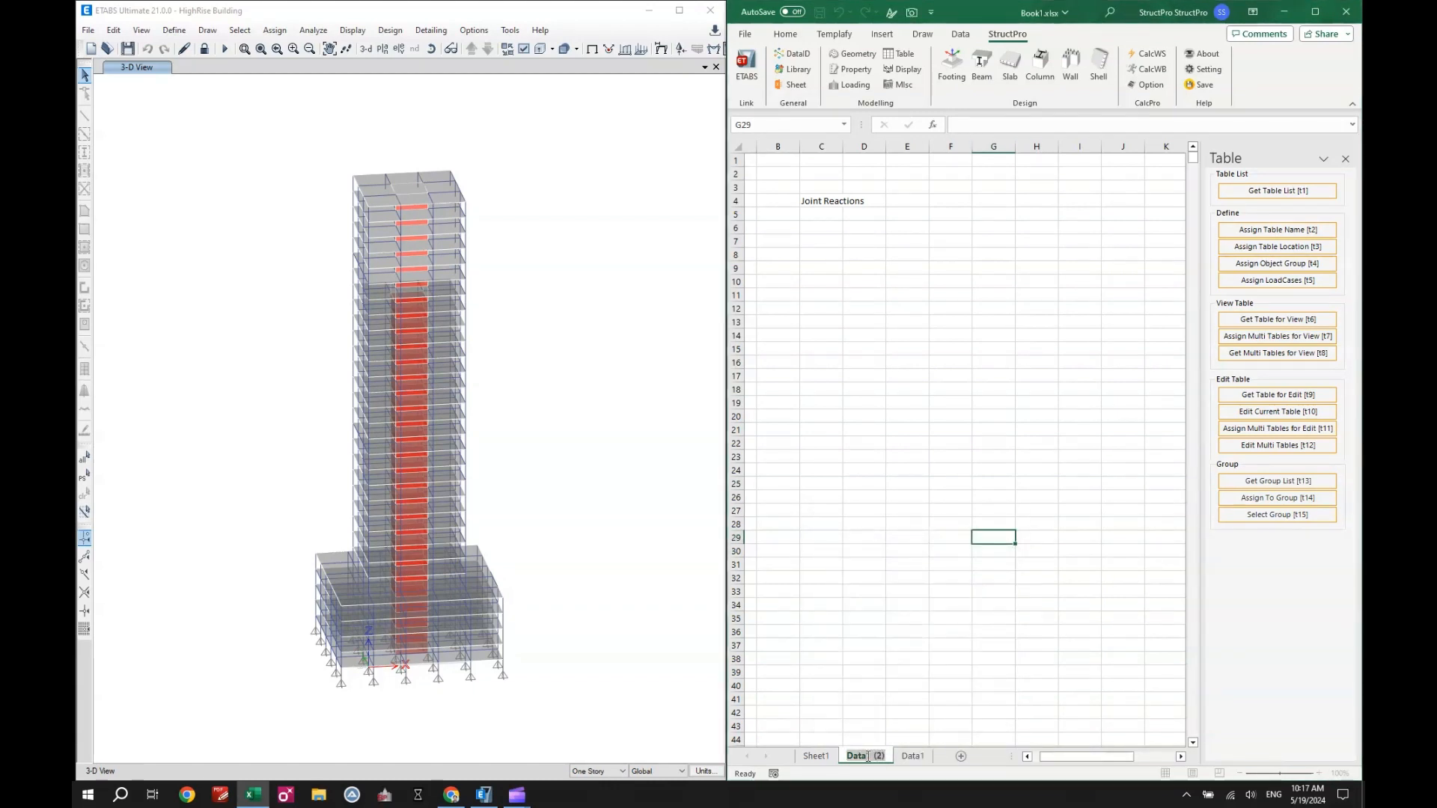
text(Data2)
click(916, 645)
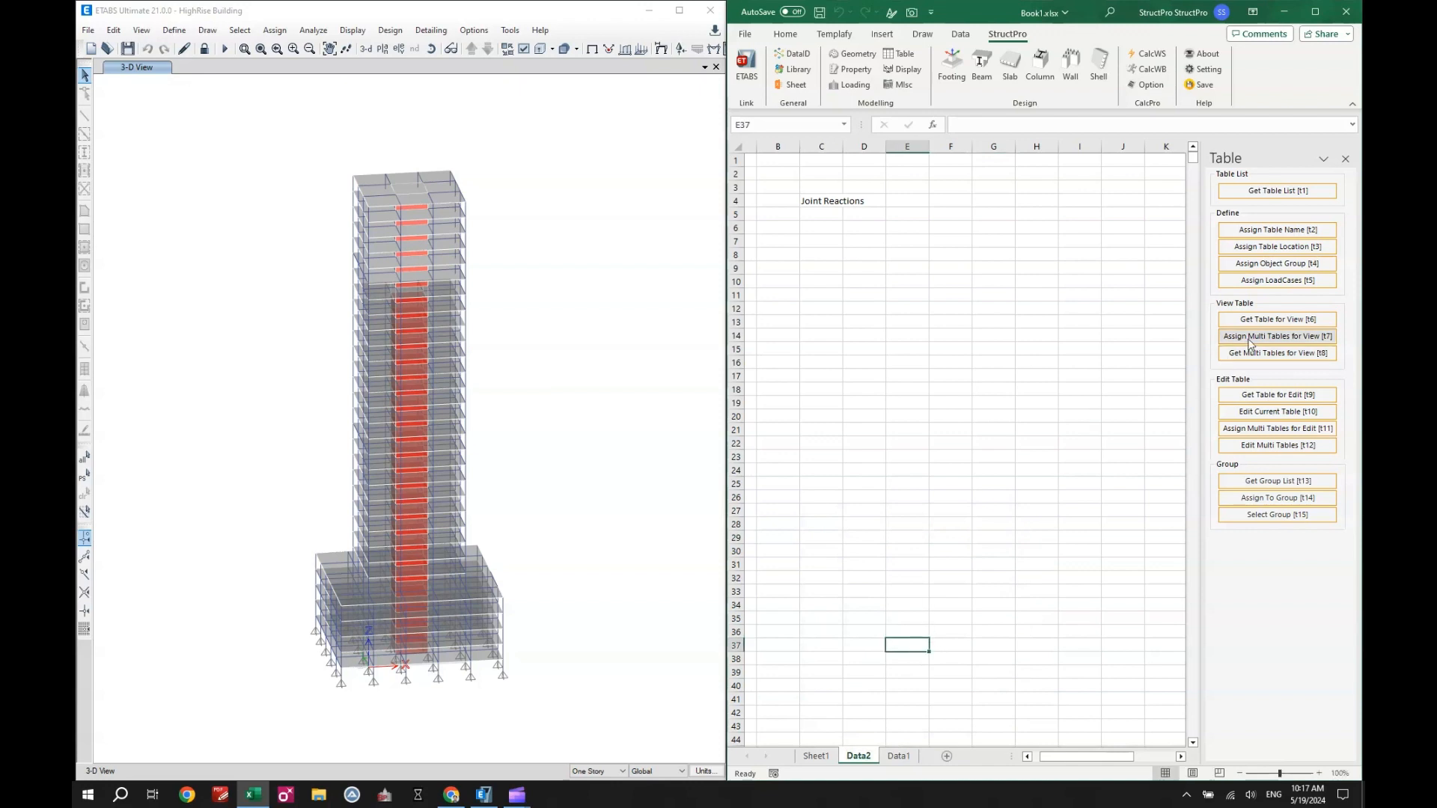
- On Data2, assign cell C4 as the table name and the range C9:G17 as the table location
click(1264, 230)
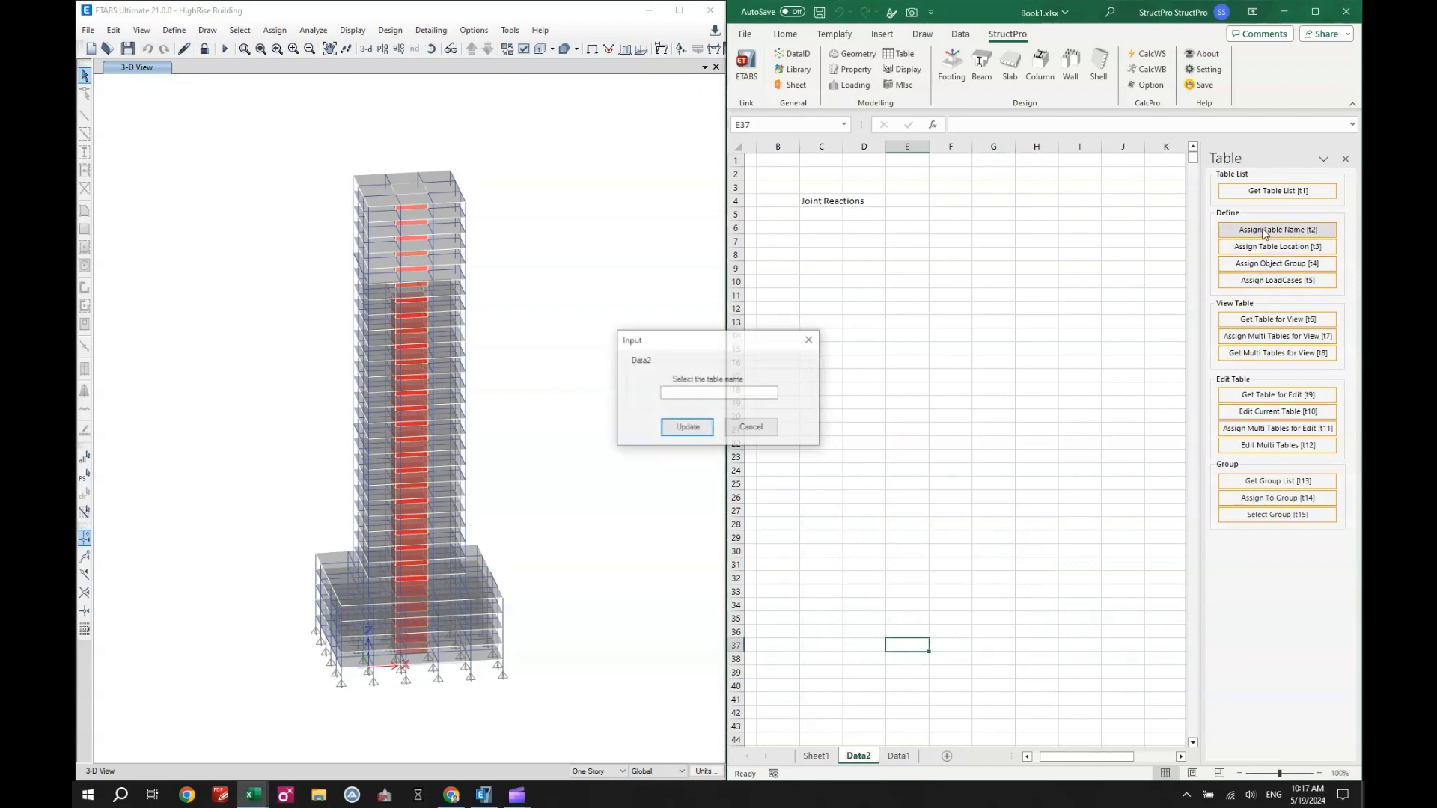
click(835, 200)
key(Return)
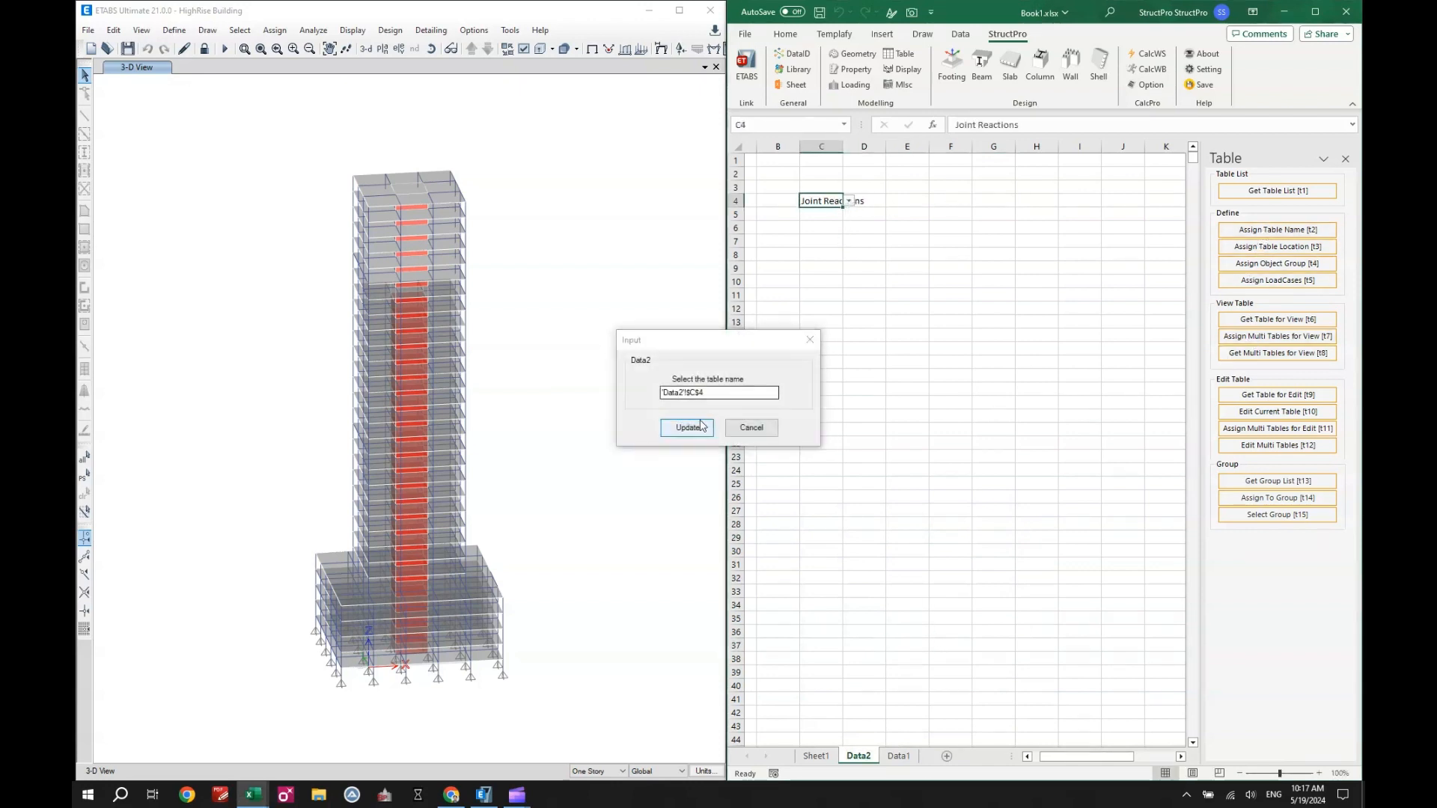
drag(812, 270, 984, 376)
click(688, 427)
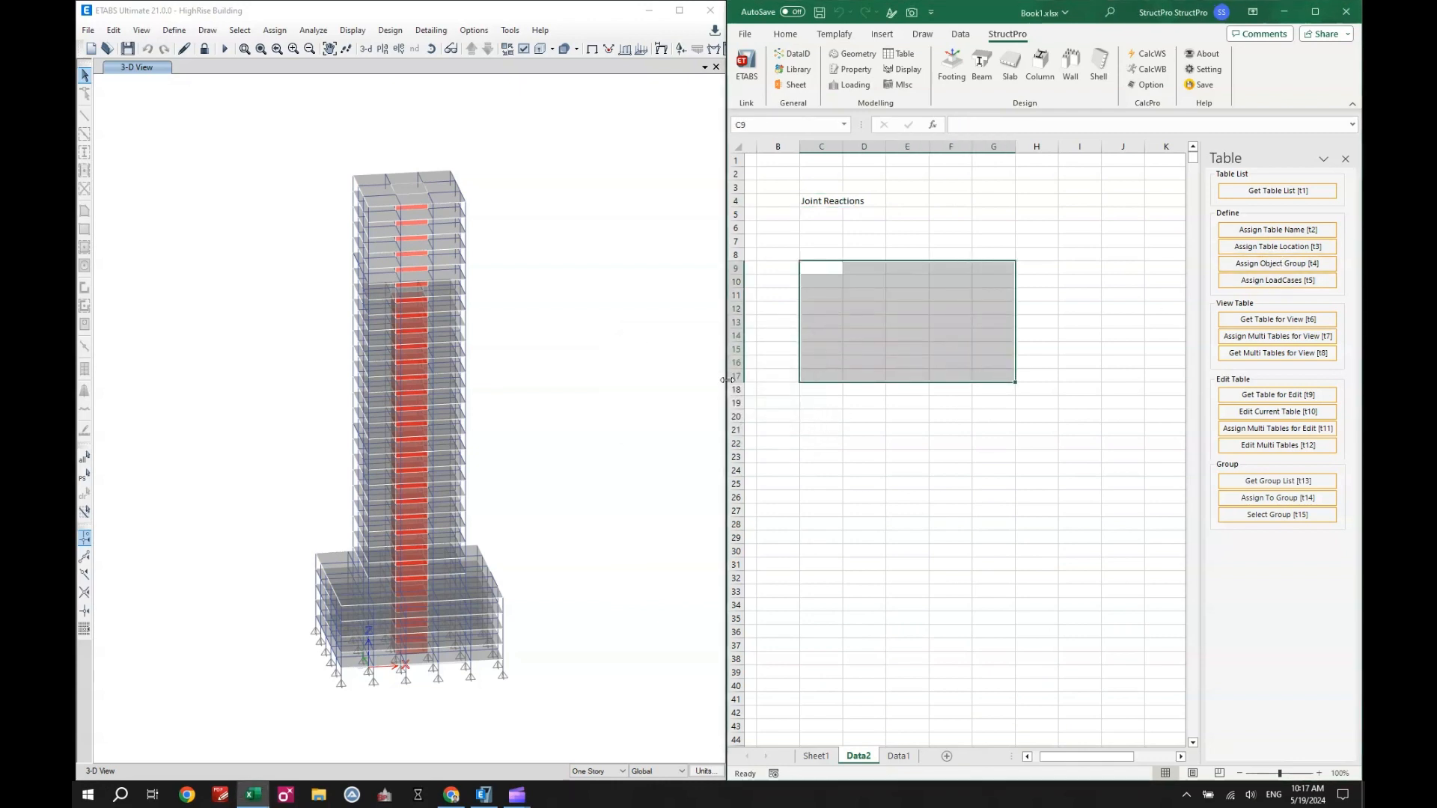
- On Data2, choose Story Forces as the table name in C4 and get that table for view
click(828, 201)
click(849, 201)
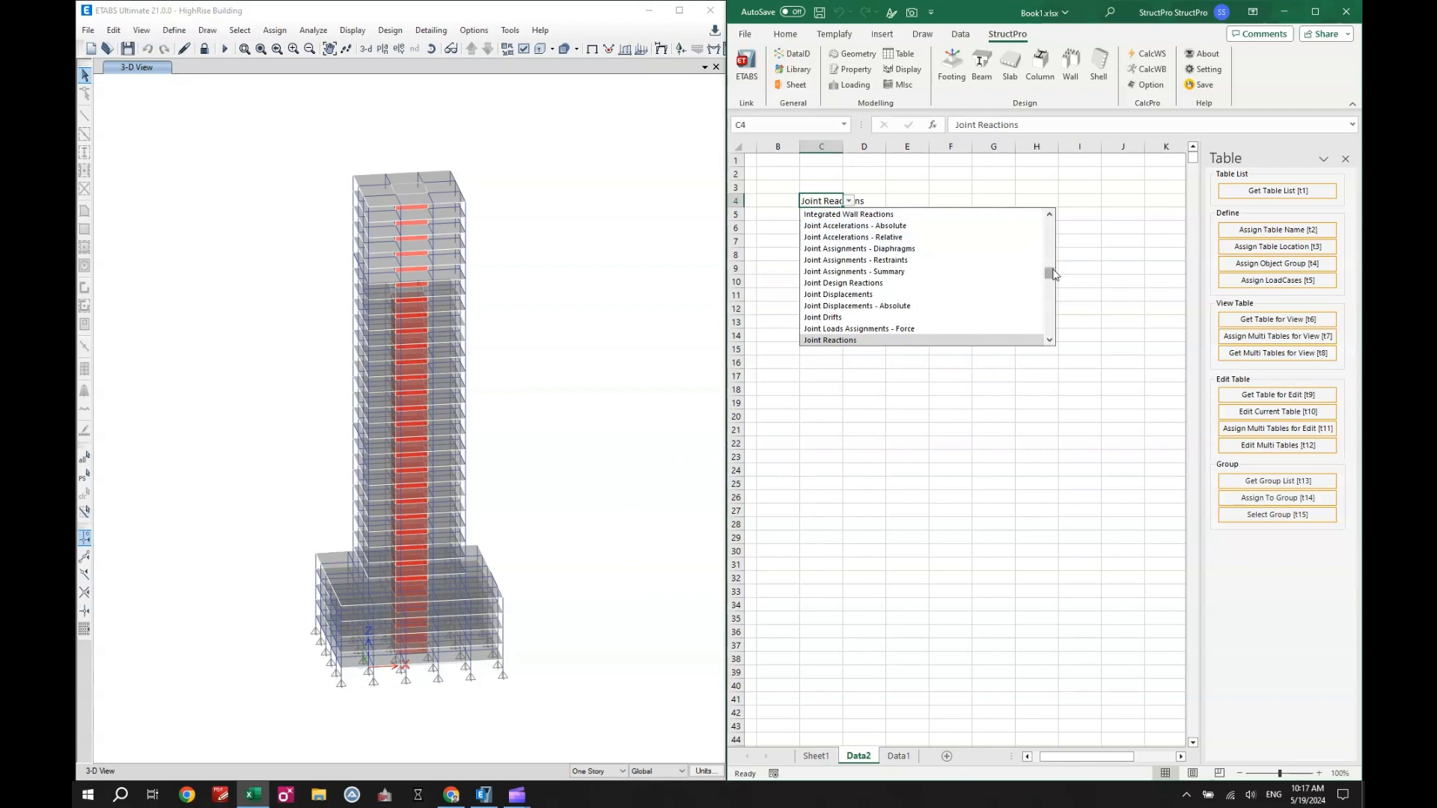
drag(1050, 275, 1049, 329)
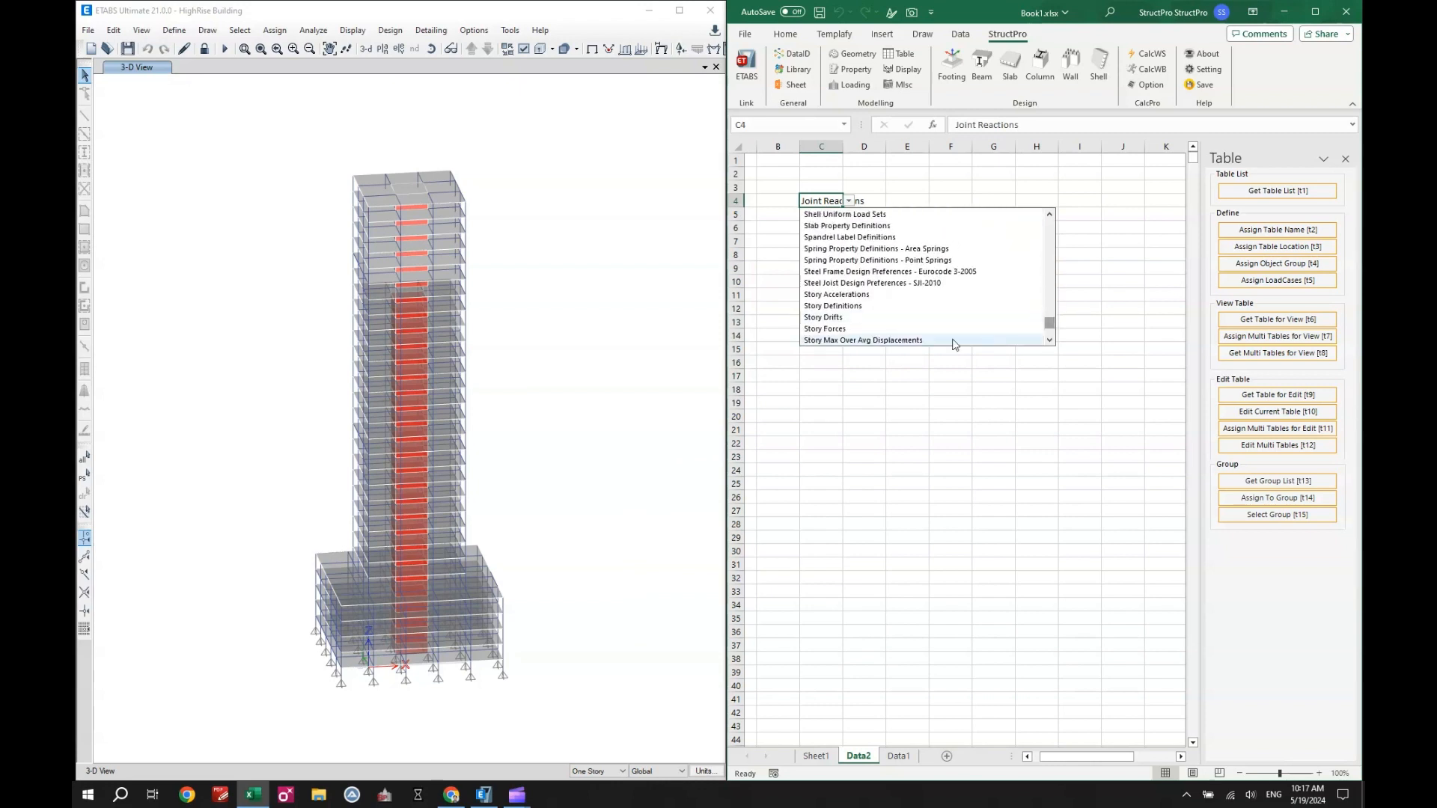
click(946, 335)
click(1010, 310)
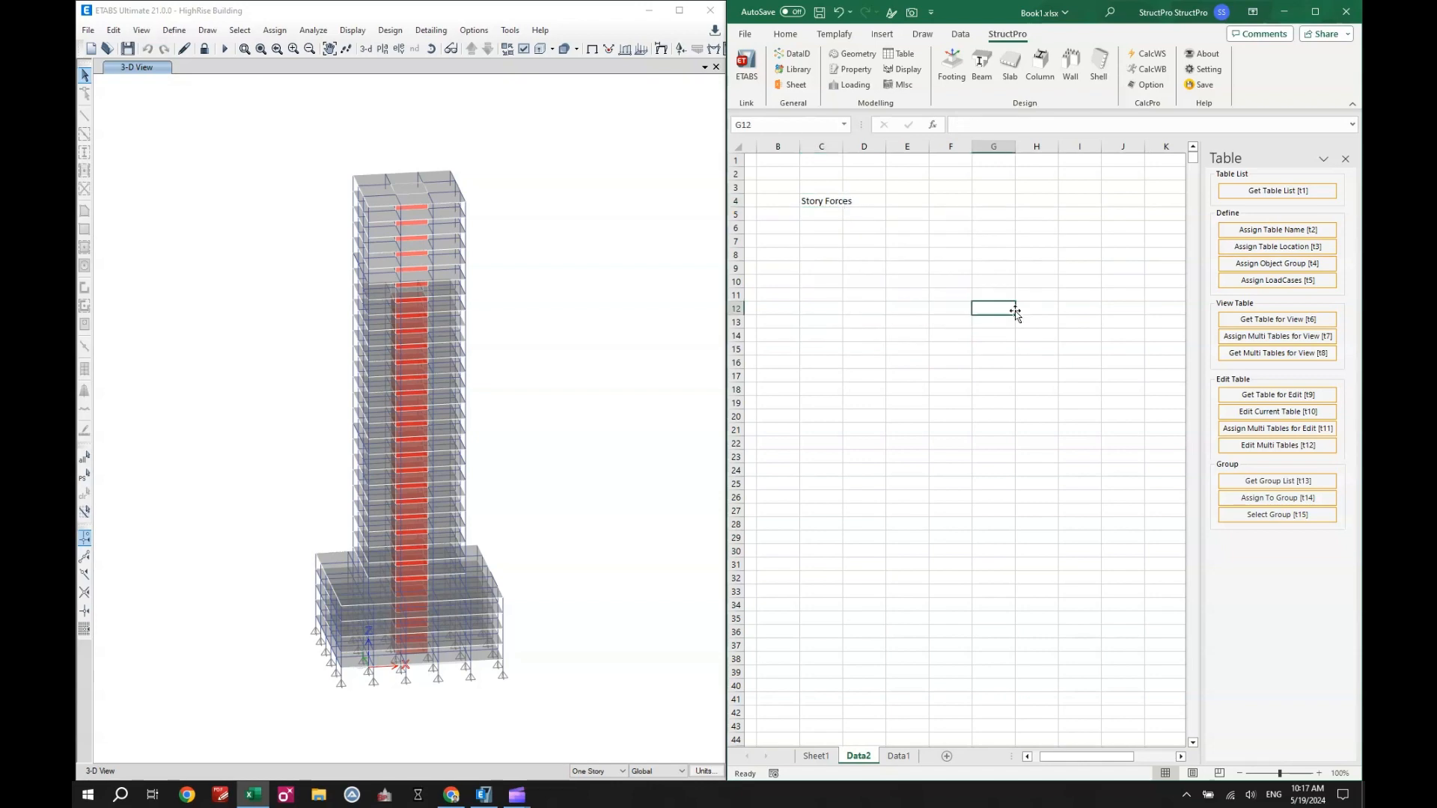
click(1242, 322)
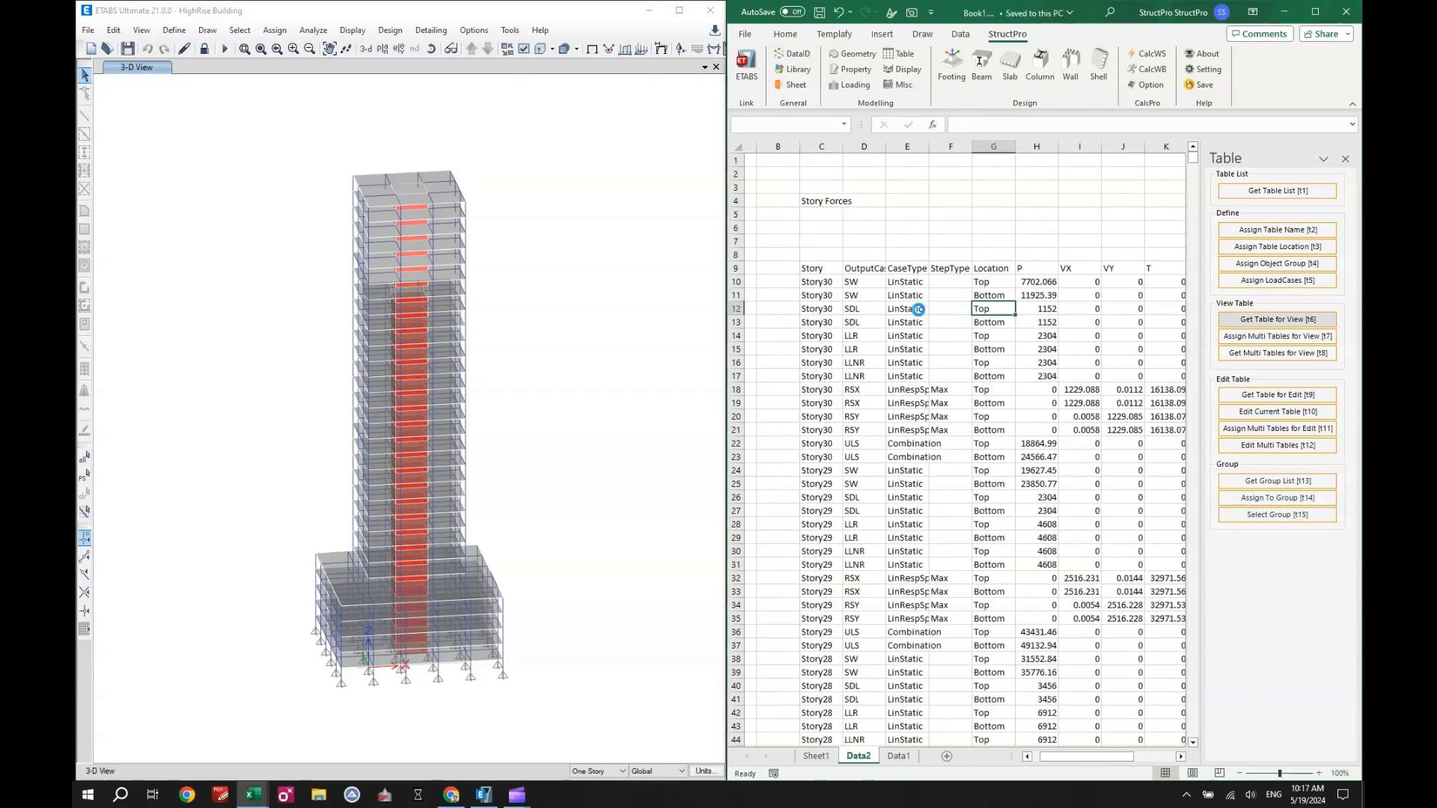
- Create a copy of the Data2 sheet placed before Data1 and rename the copy as Data3
right_click(858, 757)
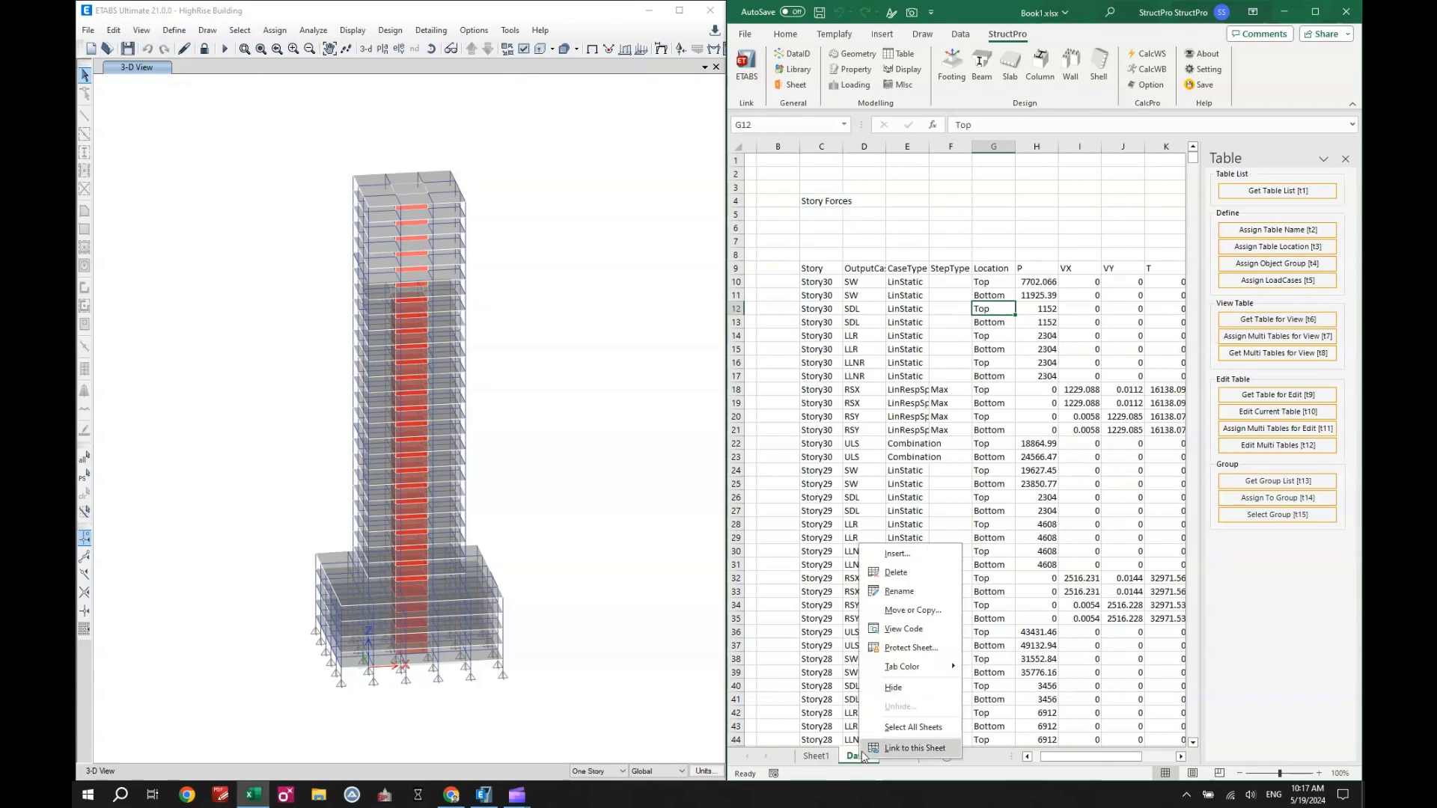
click(920, 612)
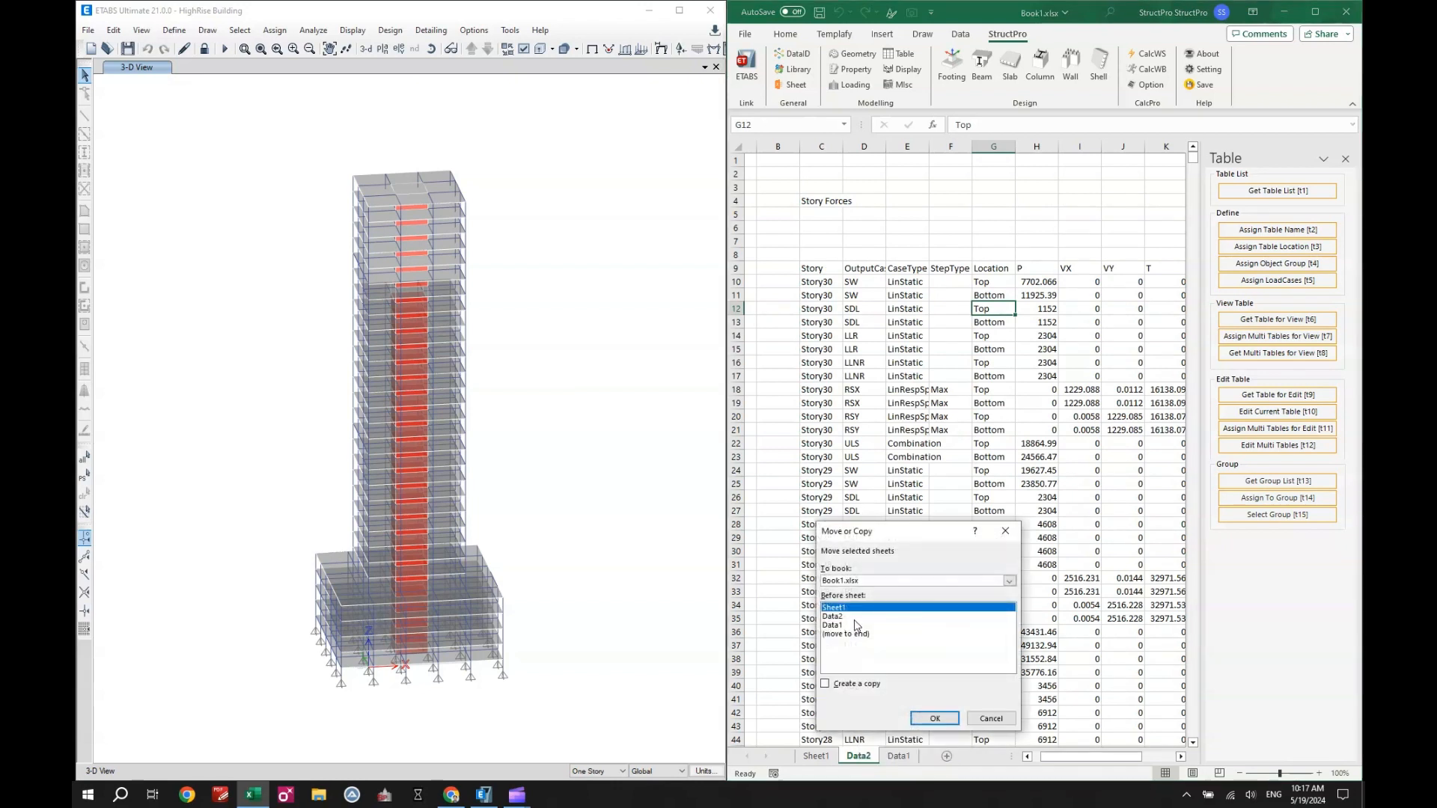
click(838, 625)
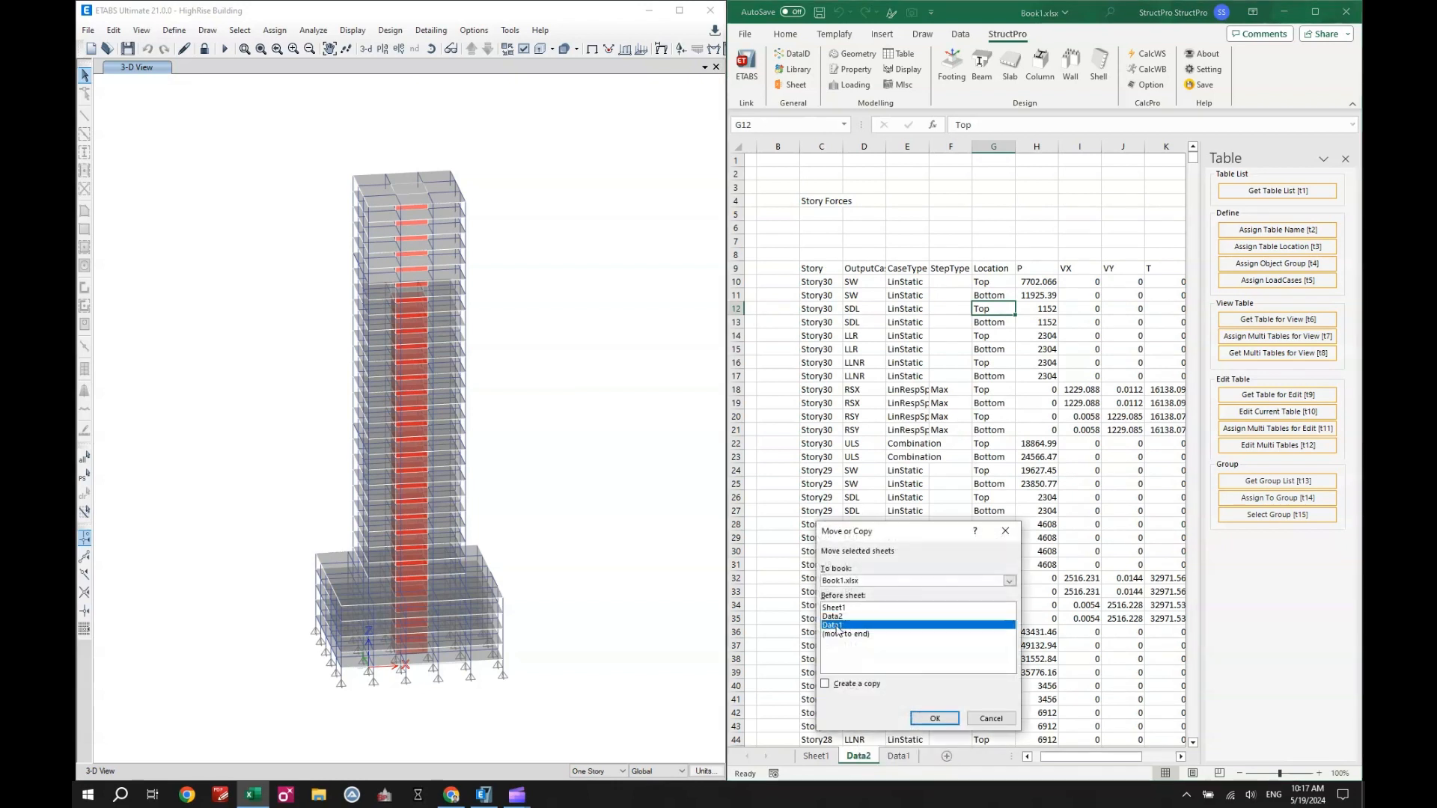
click(843, 684)
click(920, 719)
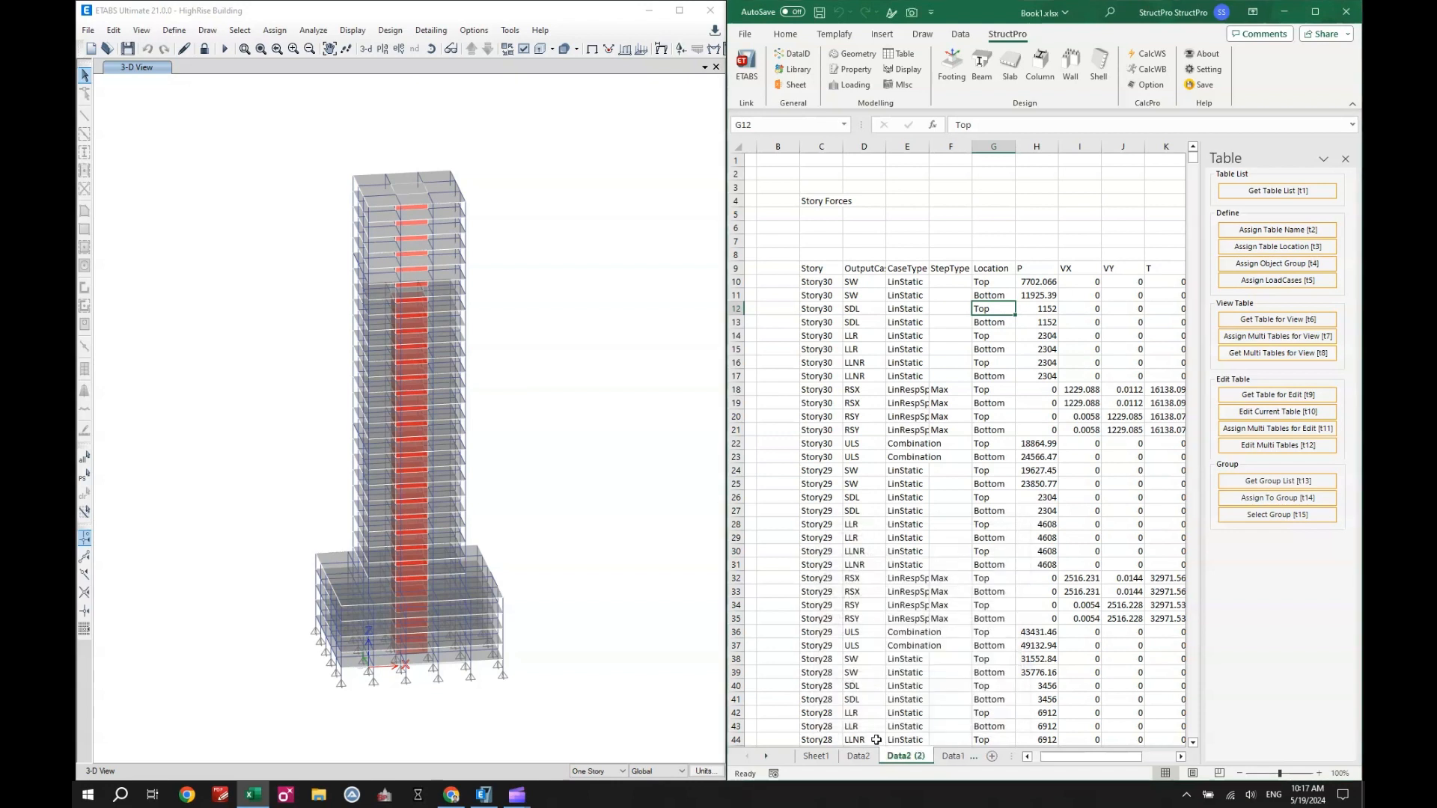
double_click(917, 756)
drag(907, 756, 941, 757)
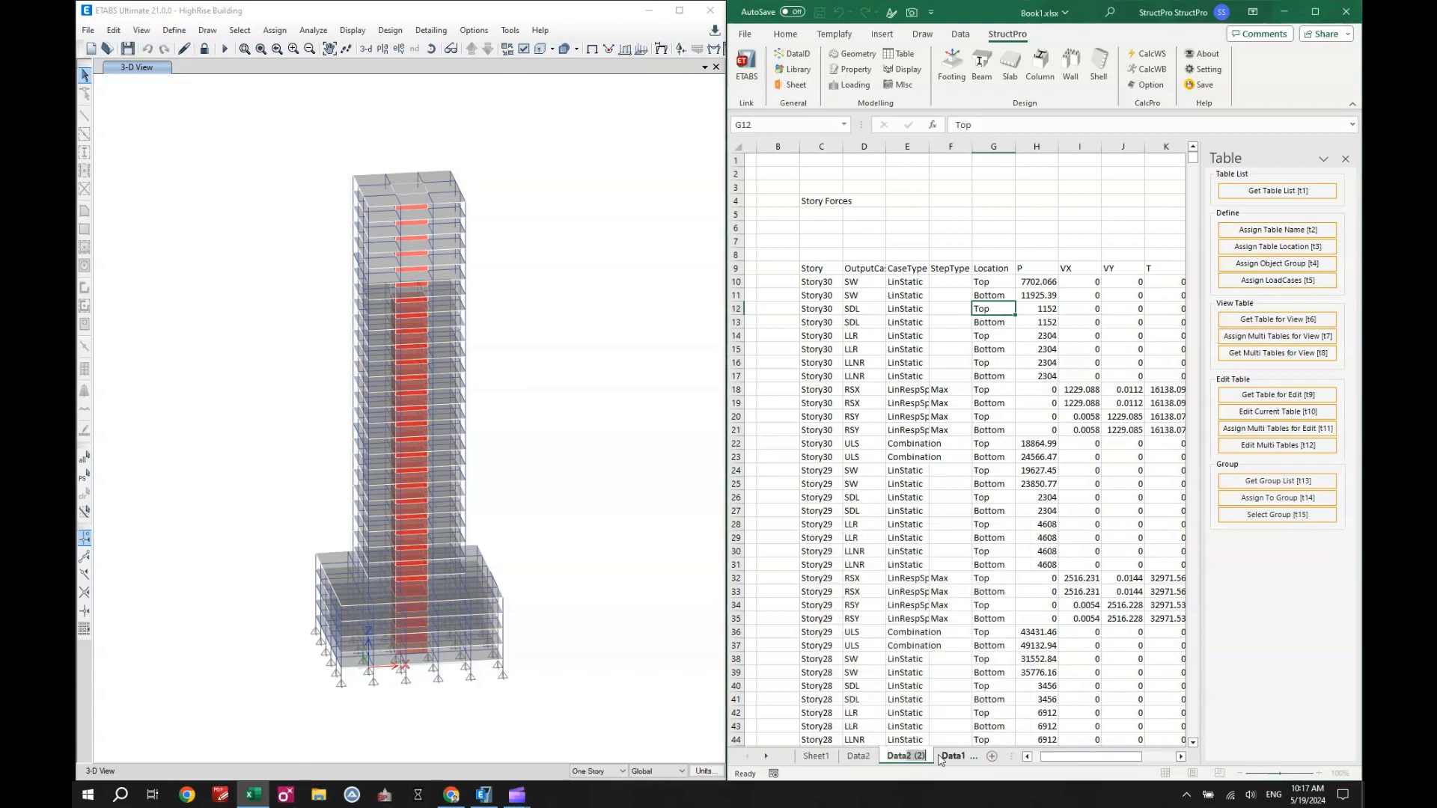
text(3)
click(930, 633)
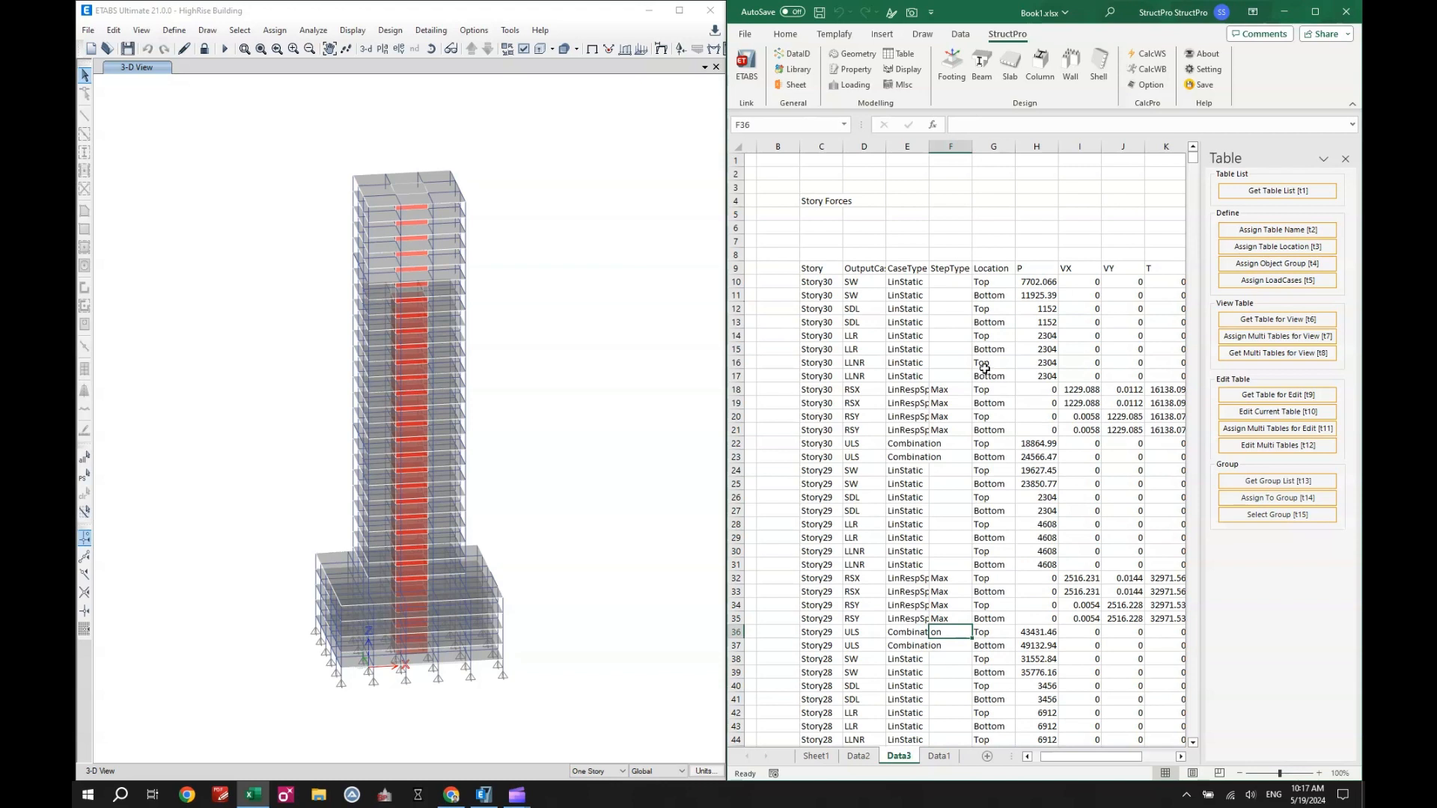
- On Data3, assign cell C4 as the table name and choose Frame Section Property Definitions - Concrete Rectangular in it
click(1263, 229)
click(821, 201)
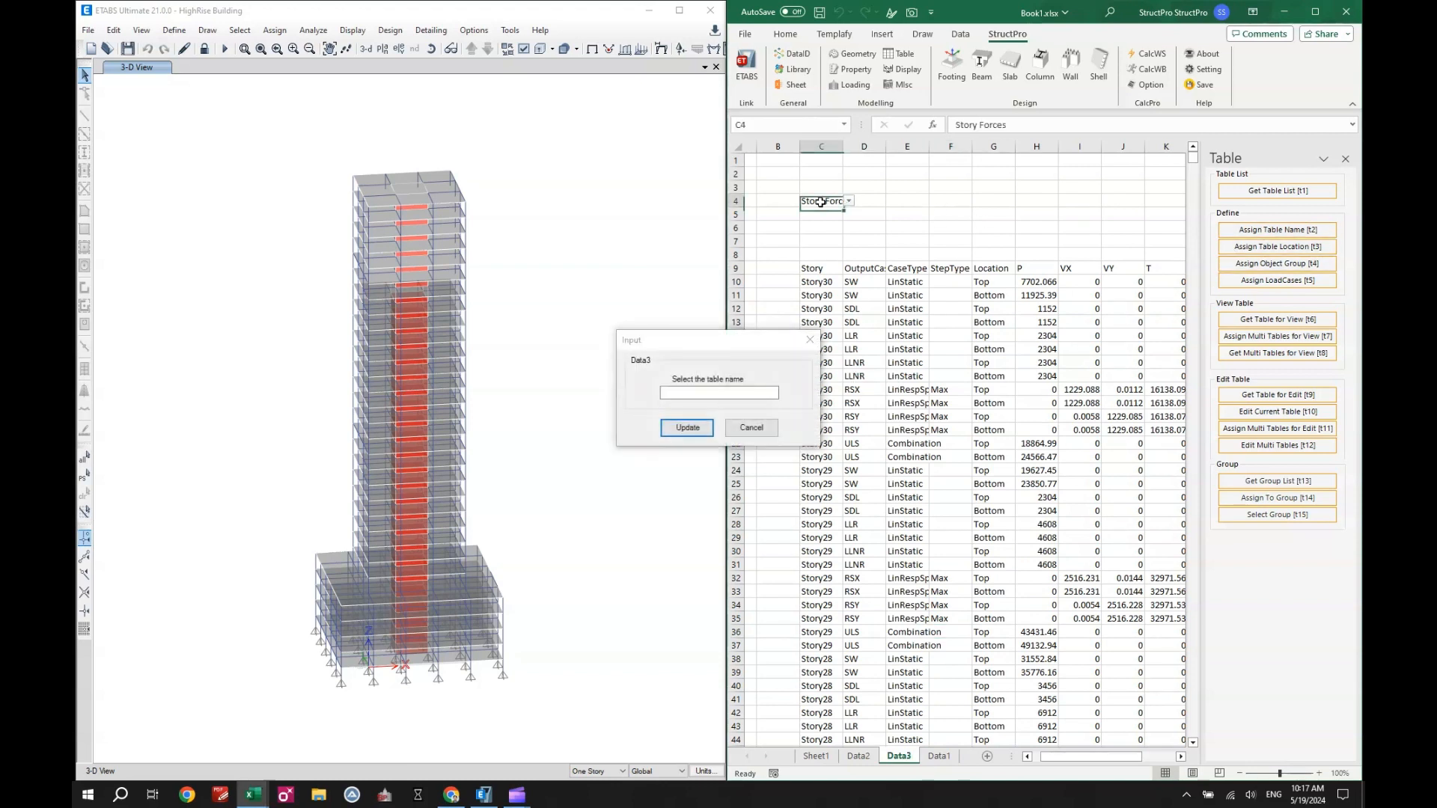
click(687, 427)
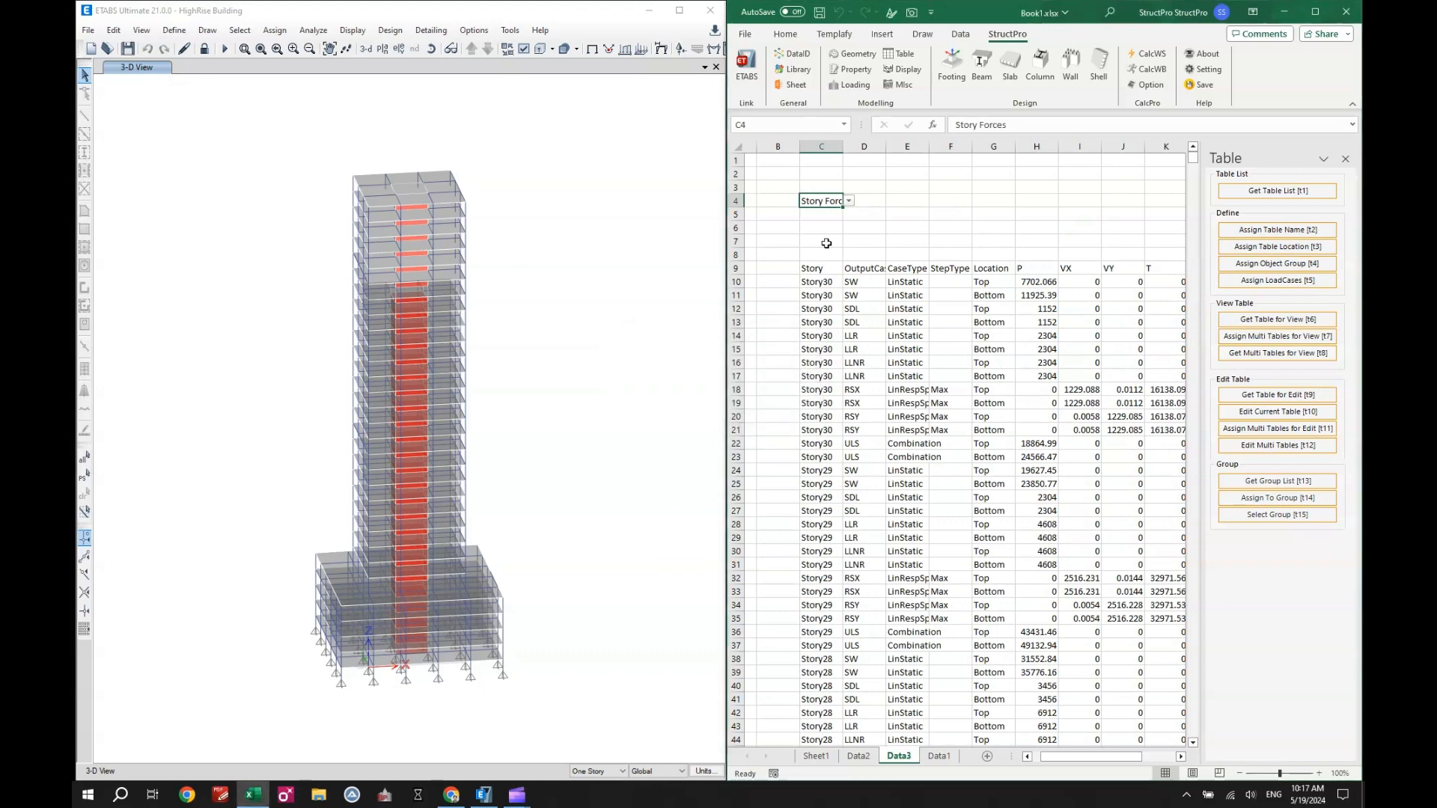
click(849, 202)
drag(1049, 222, 1061, 273)
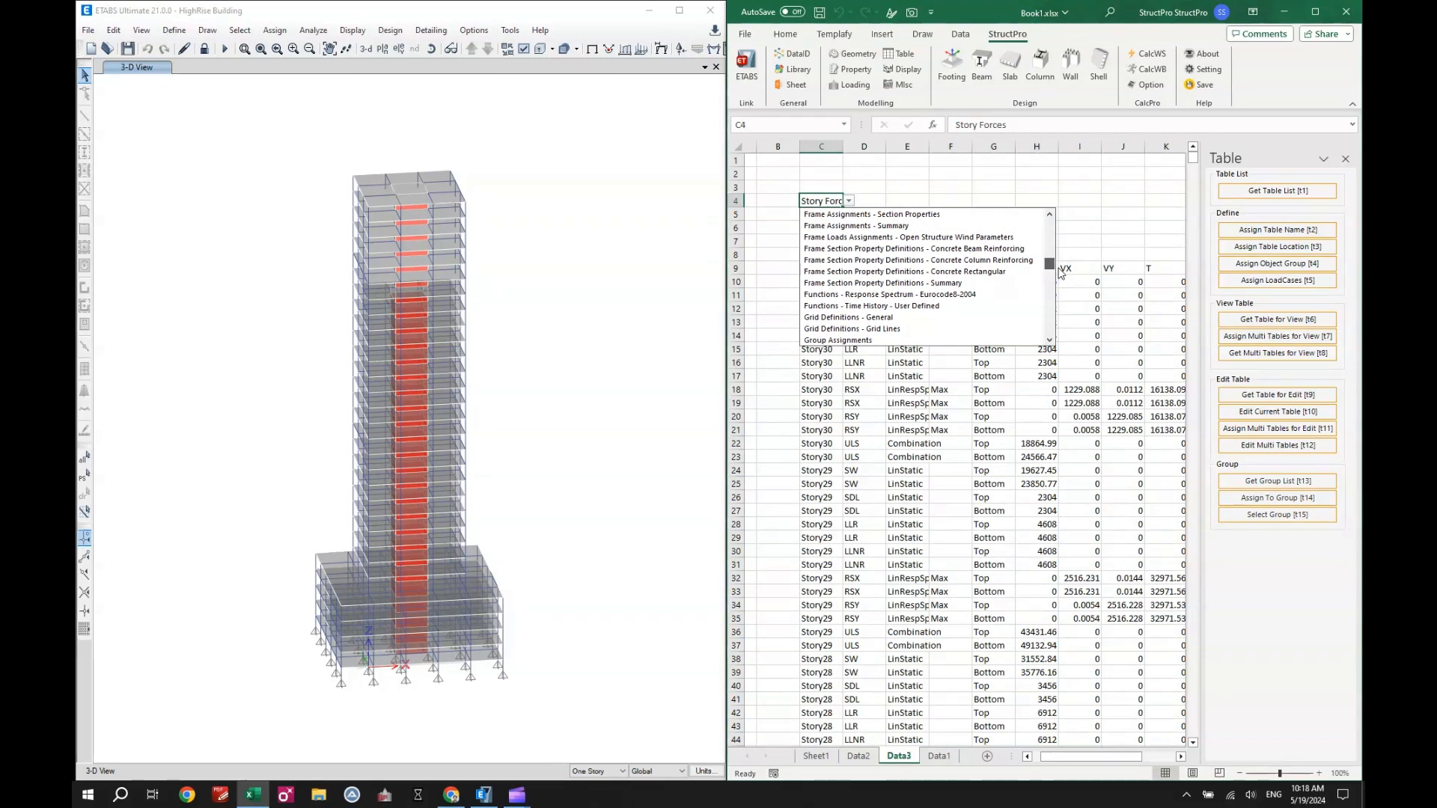
click(991, 272)
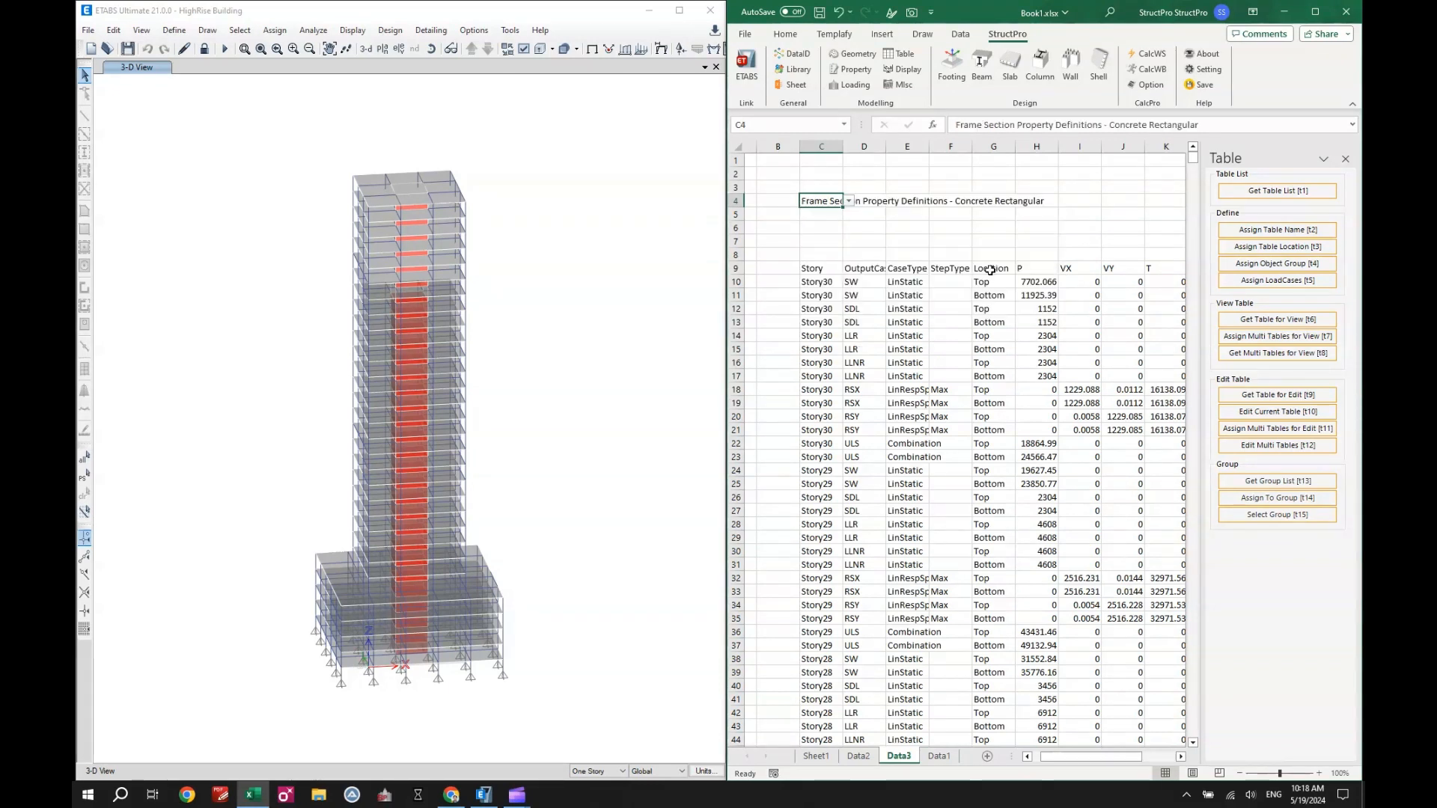
- Assign the range C9:H22 as the table location on Data3 and get the concrete rectangular section table for view
click(1263, 252)
drag(819, 268, 1057, 446)
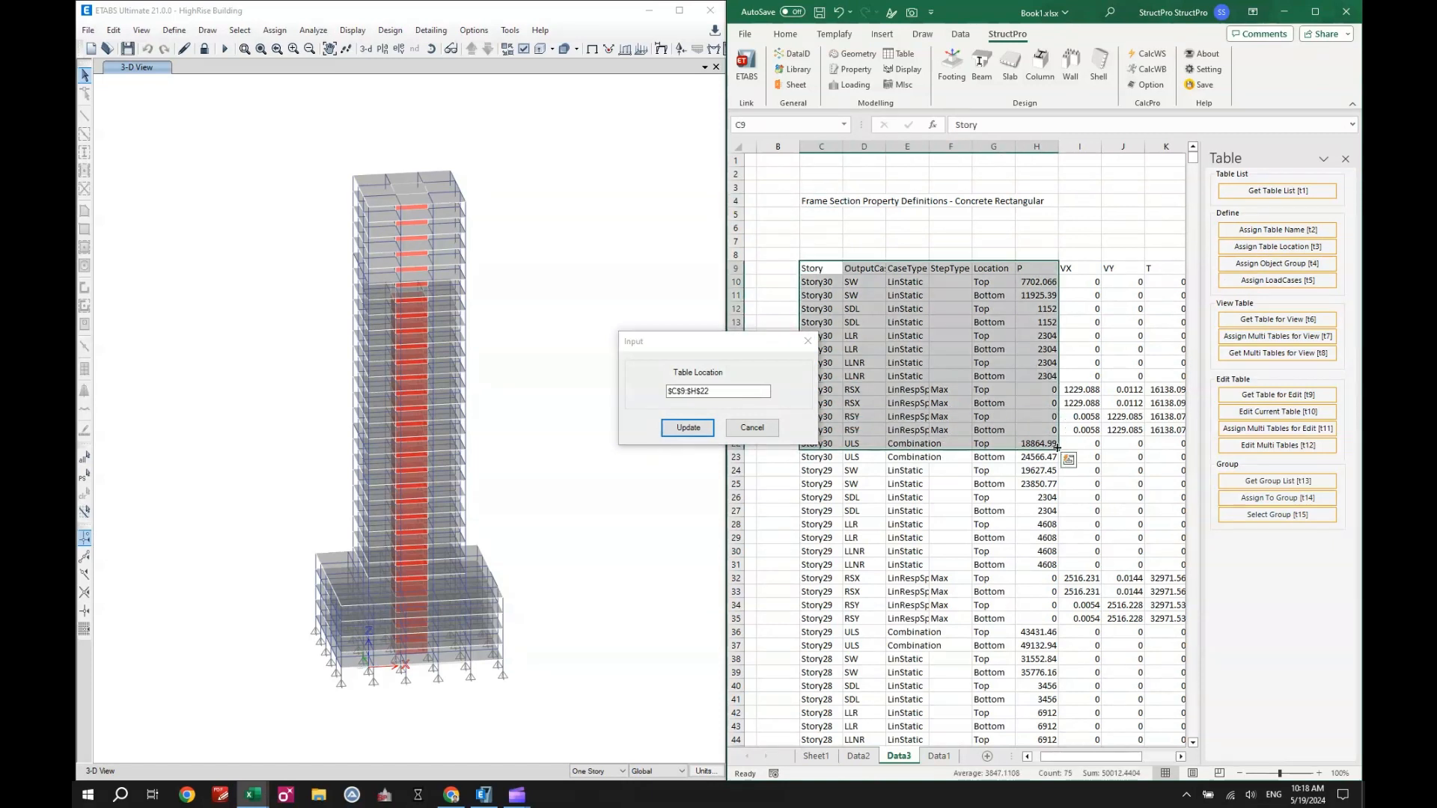
click(687, 427)
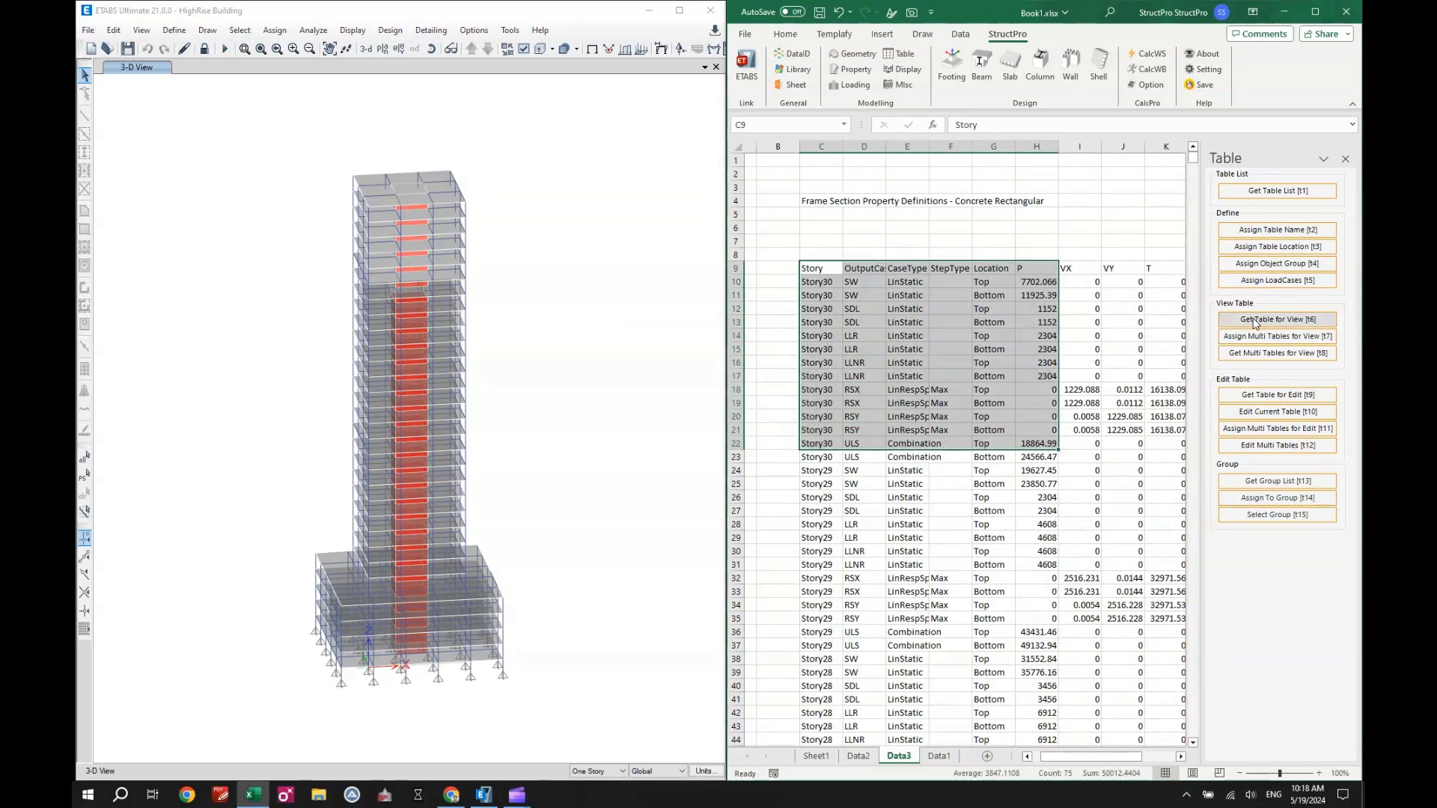
click(1255, 322)
click(909, 350)
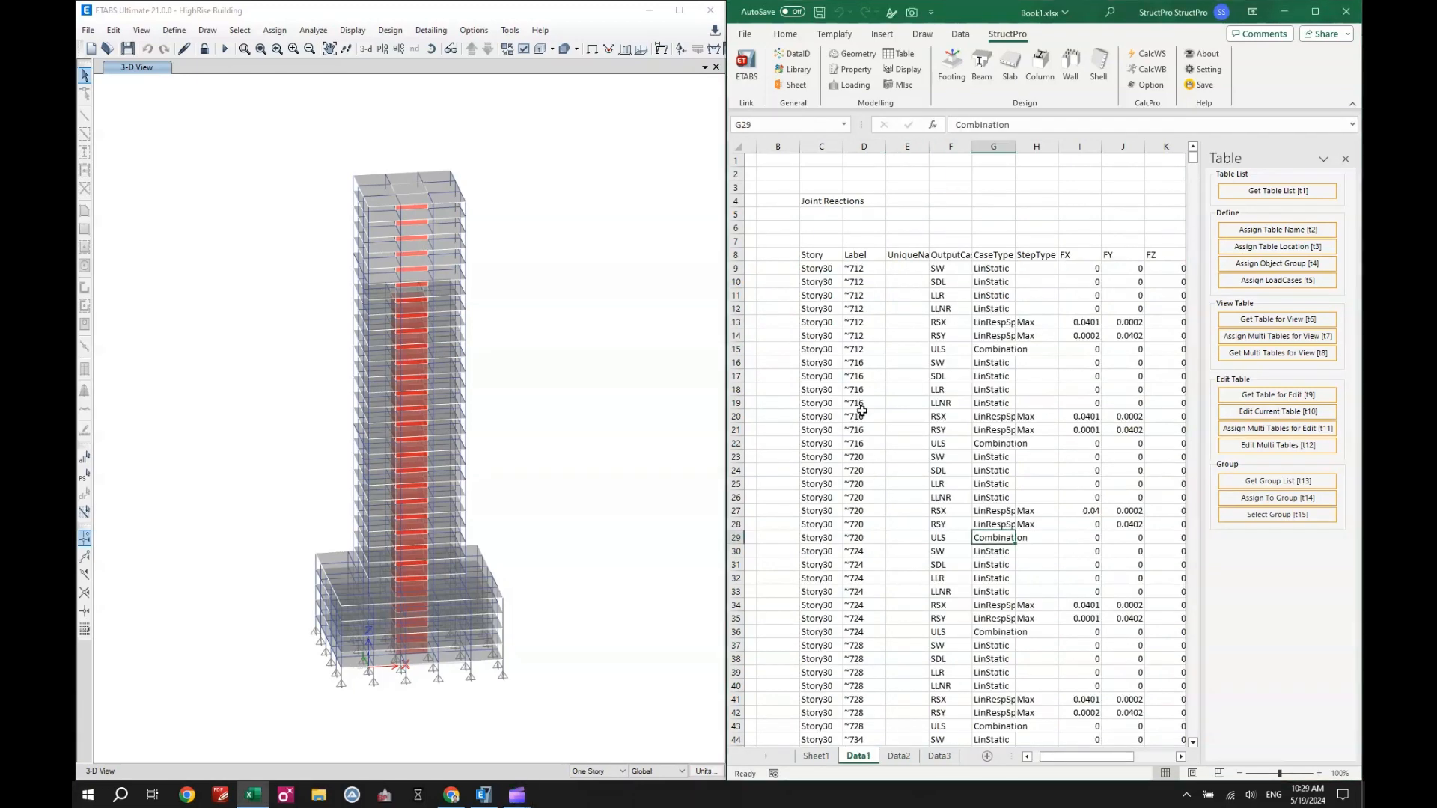
- Switch to ETABS and unlock the model, accepting deletion of the analysis results
click(862, 410)
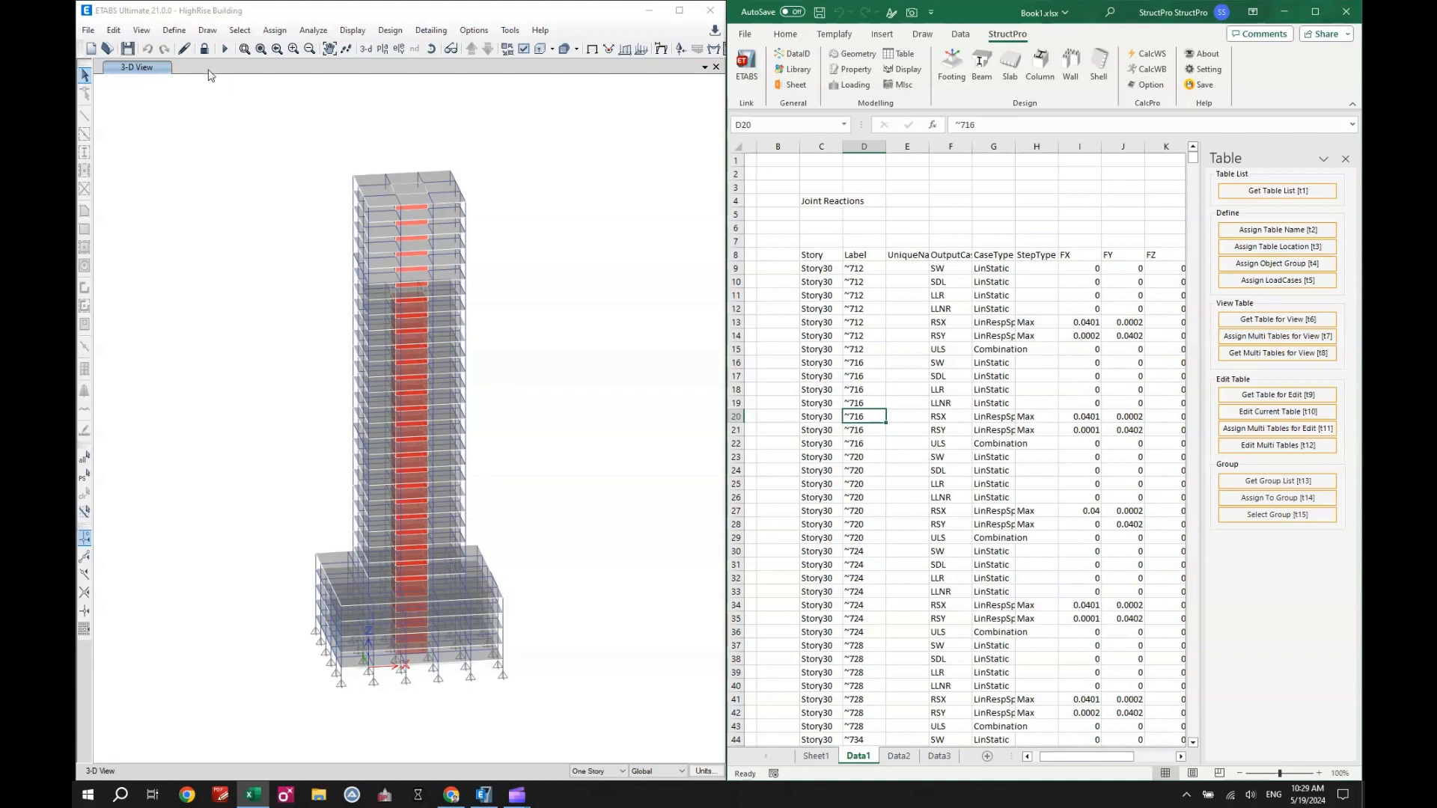
click(203, 49)
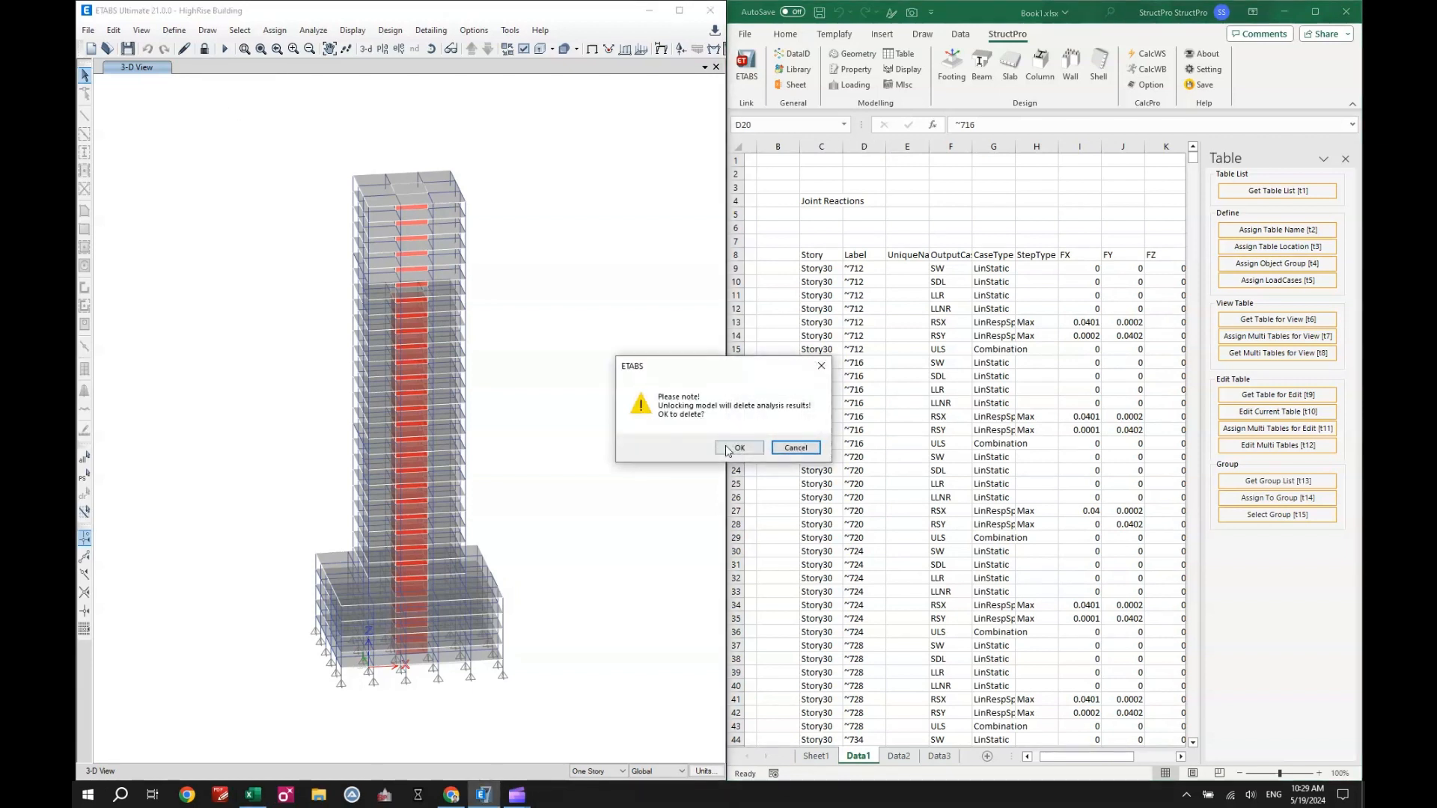
click(737, 447)
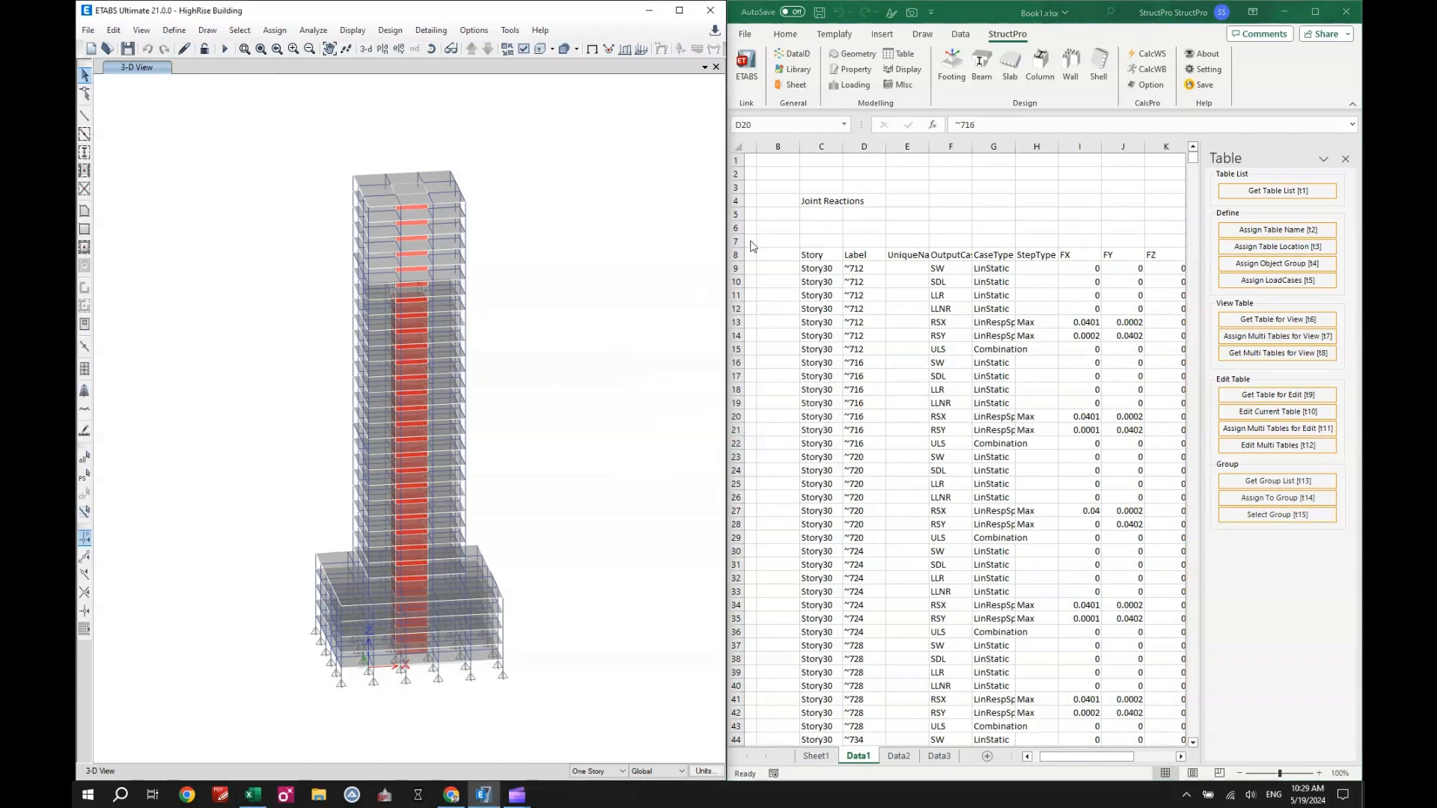
- Return to the Excel workbook and get the concrete rectangular section table for edit on Data3
key(alt+Tab)
click(899, 756)
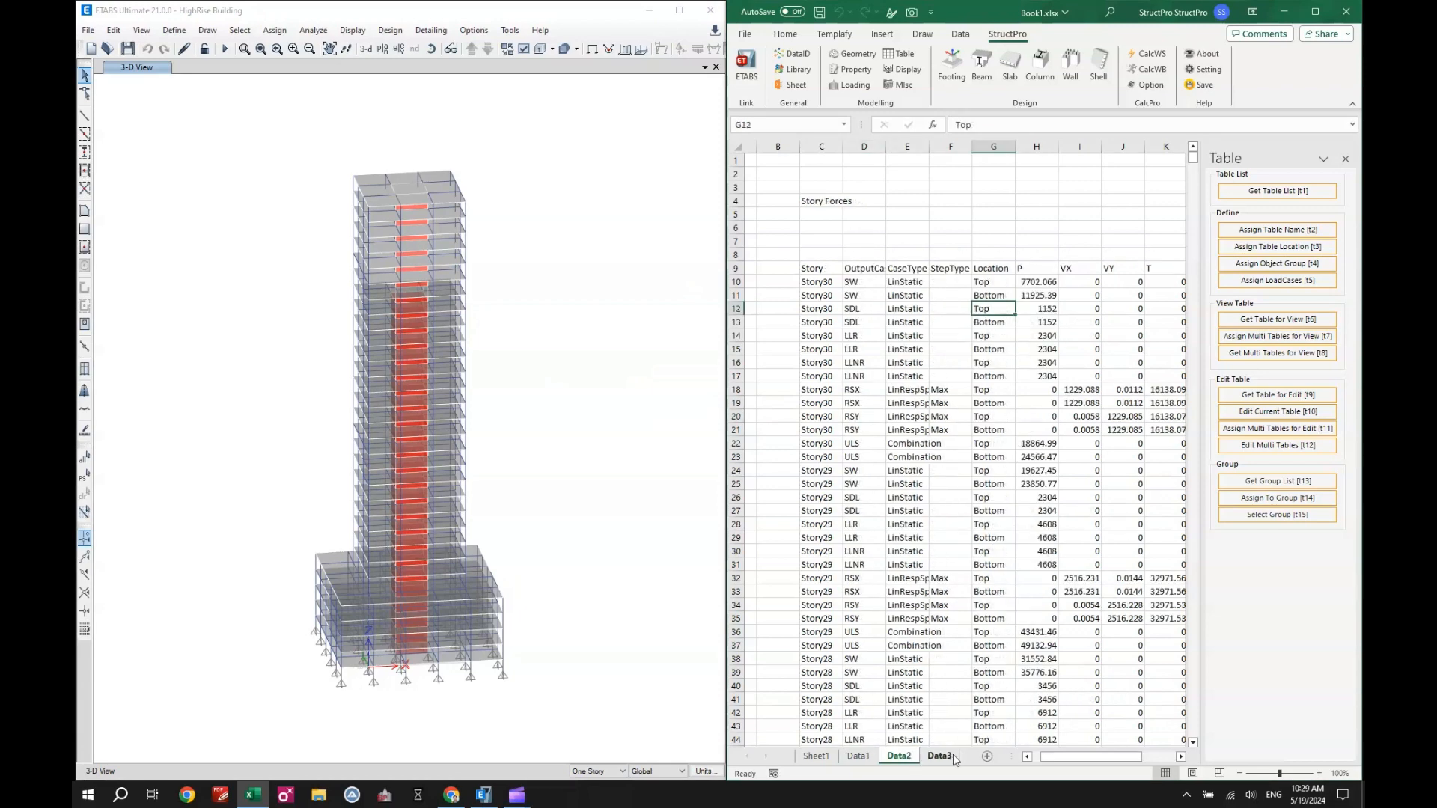
click(940, 755)
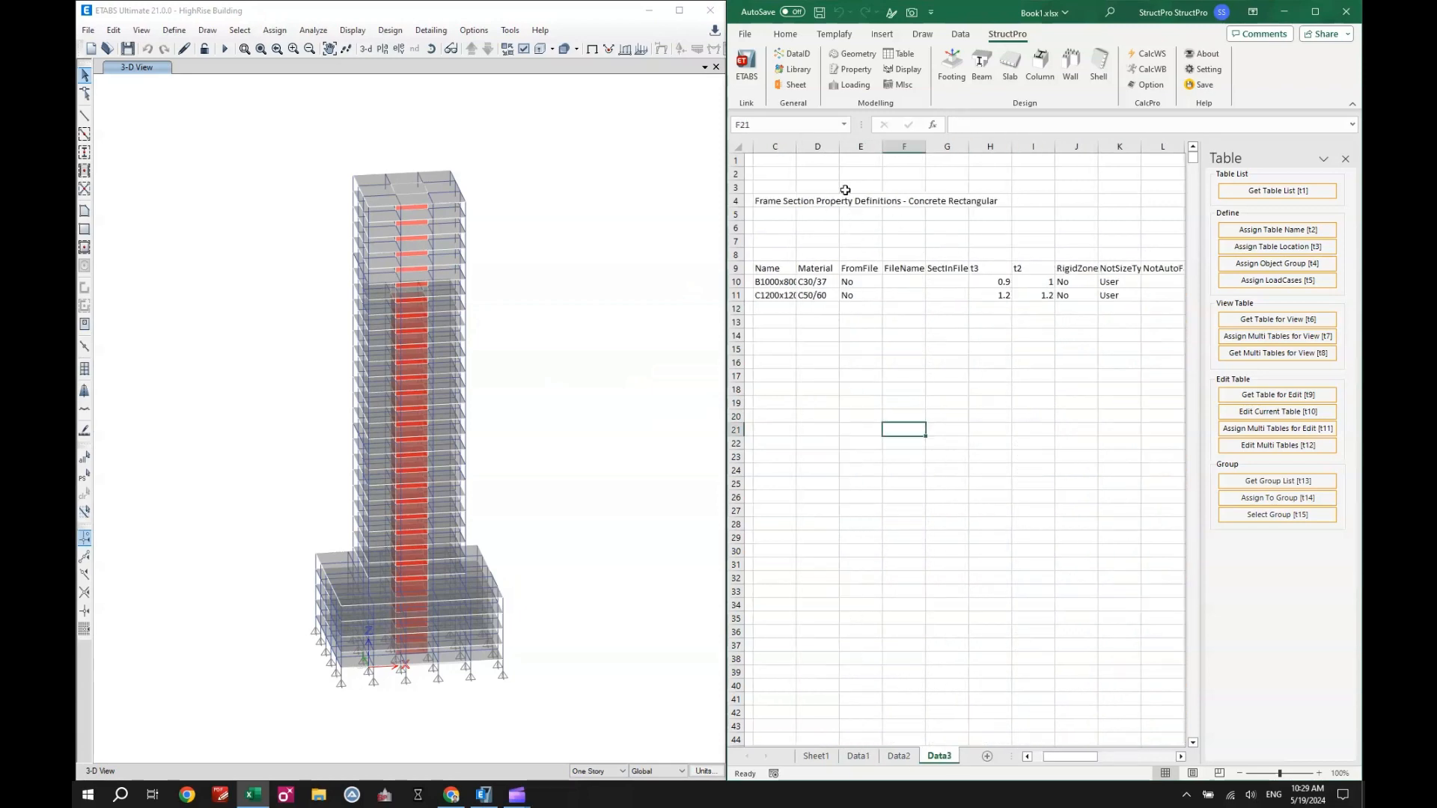
click(1270, 397)
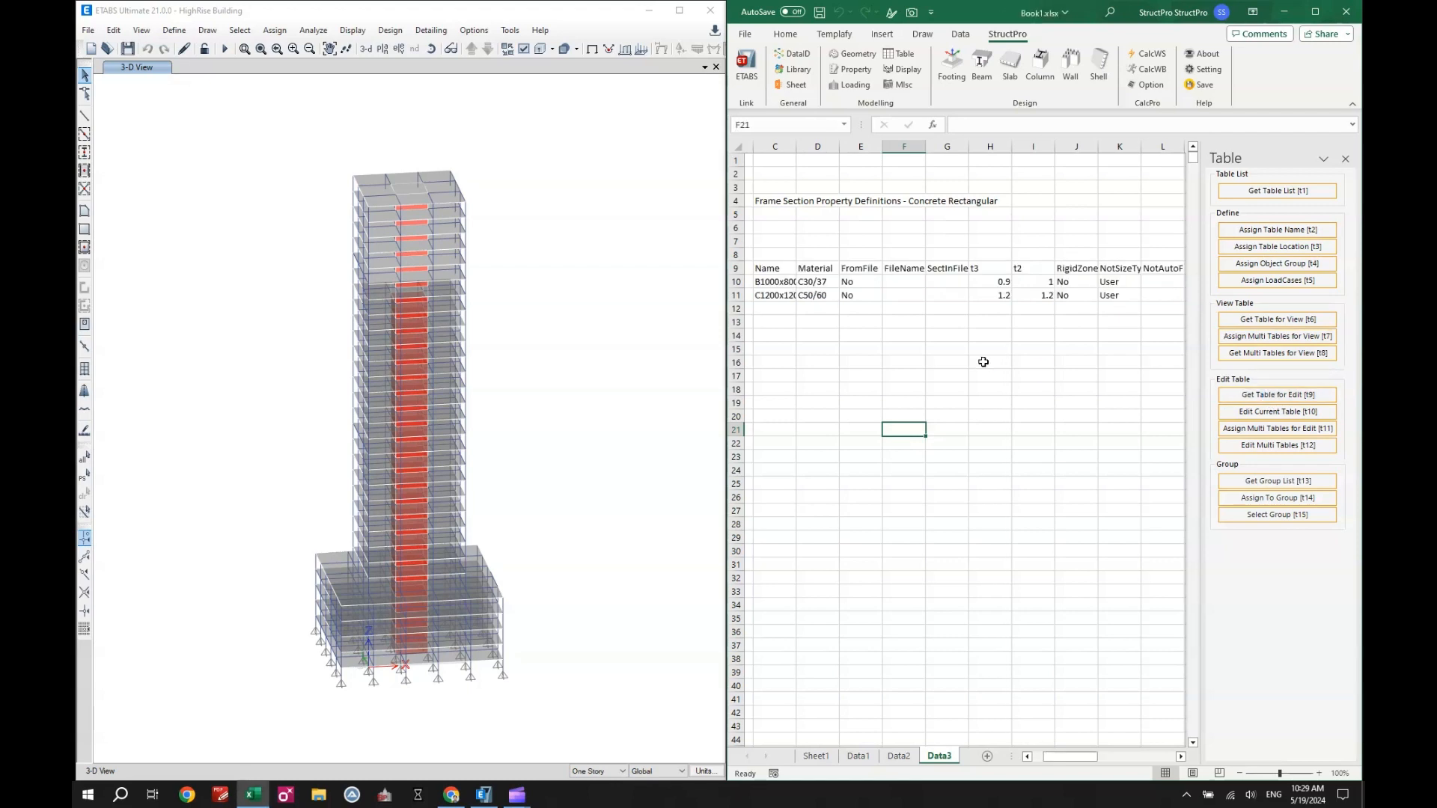
- For section B1000x800 in the table, set t2 to 1.5 and t3 to 1.2
click(1002, 285)
click(1031, 282)
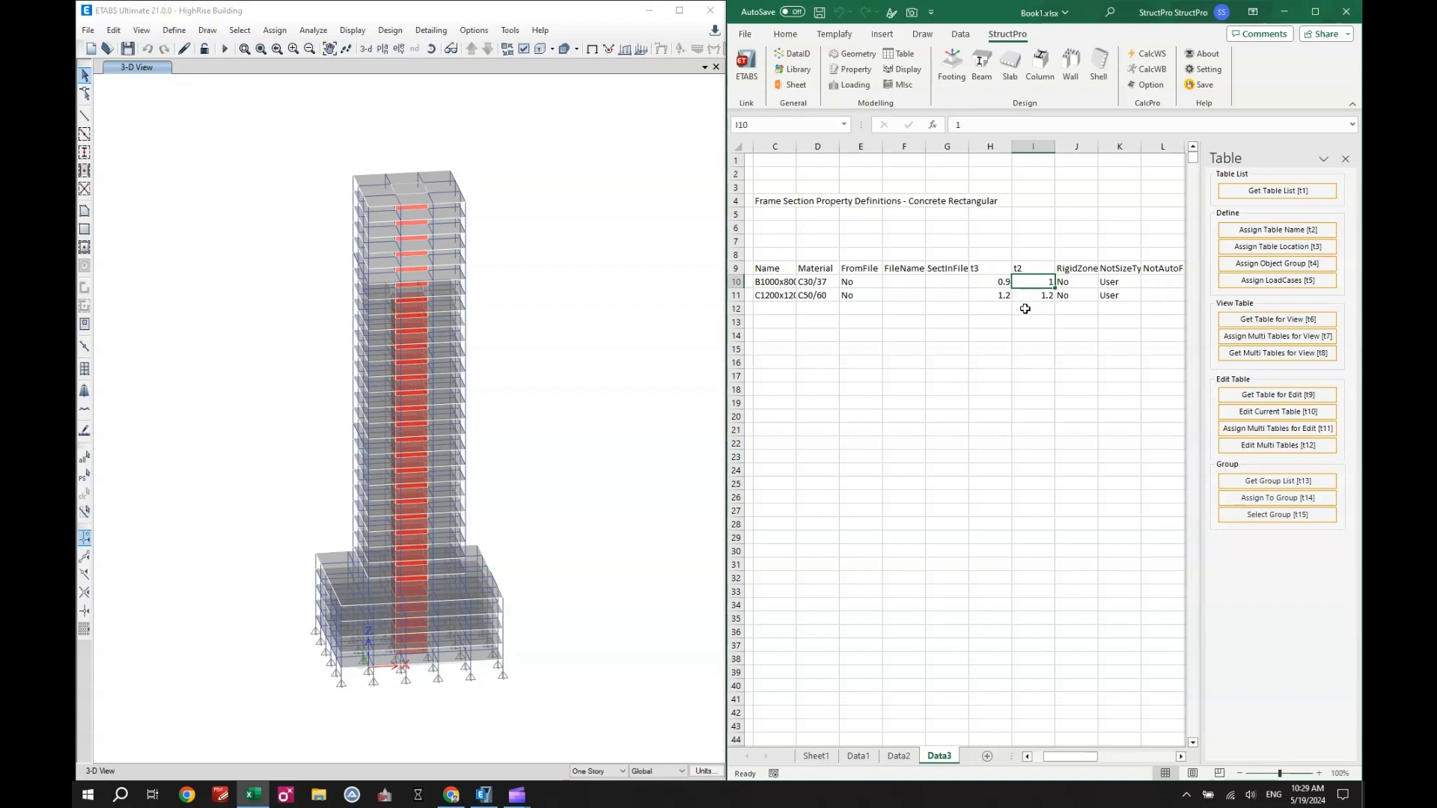
text(1)
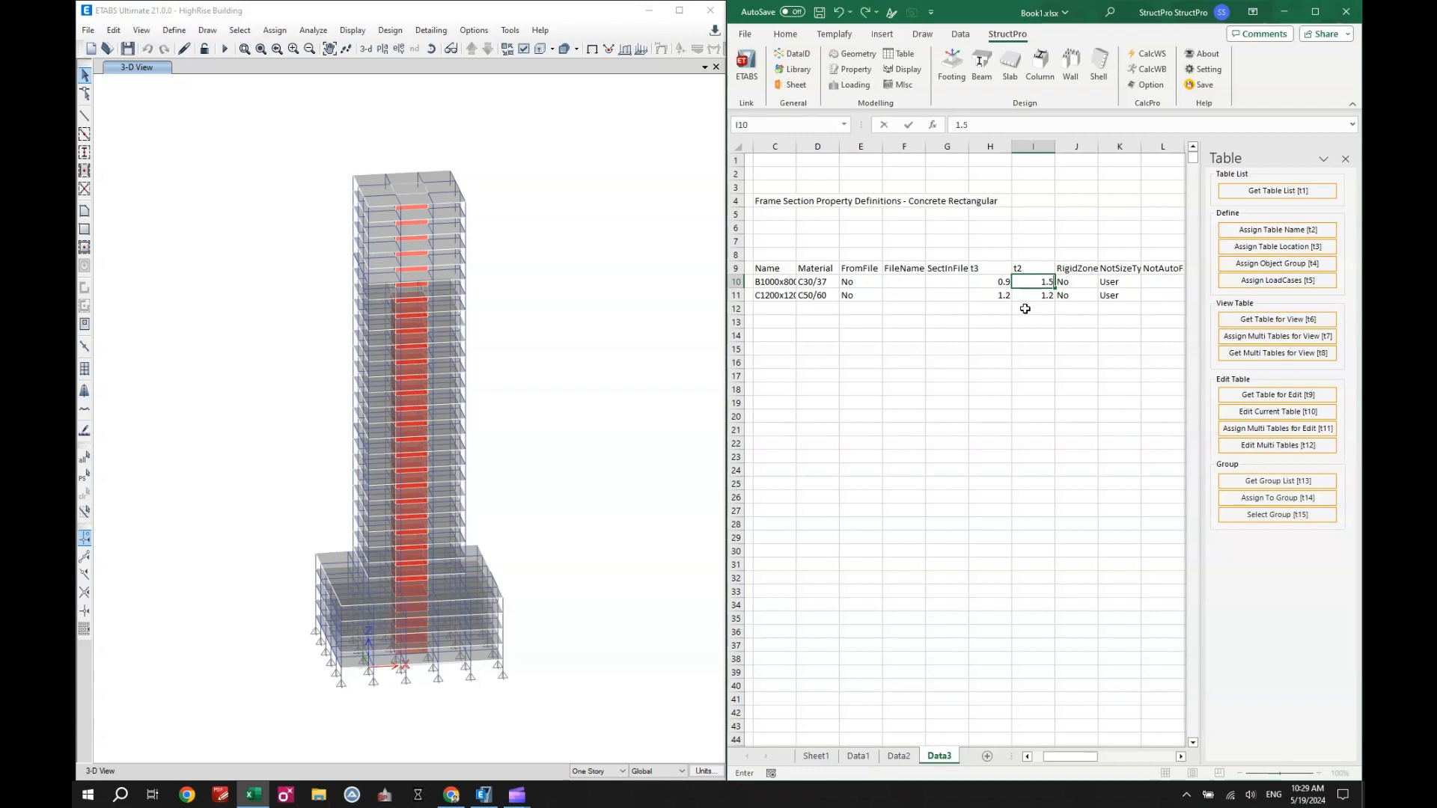
click(994, 281)
text(1.)
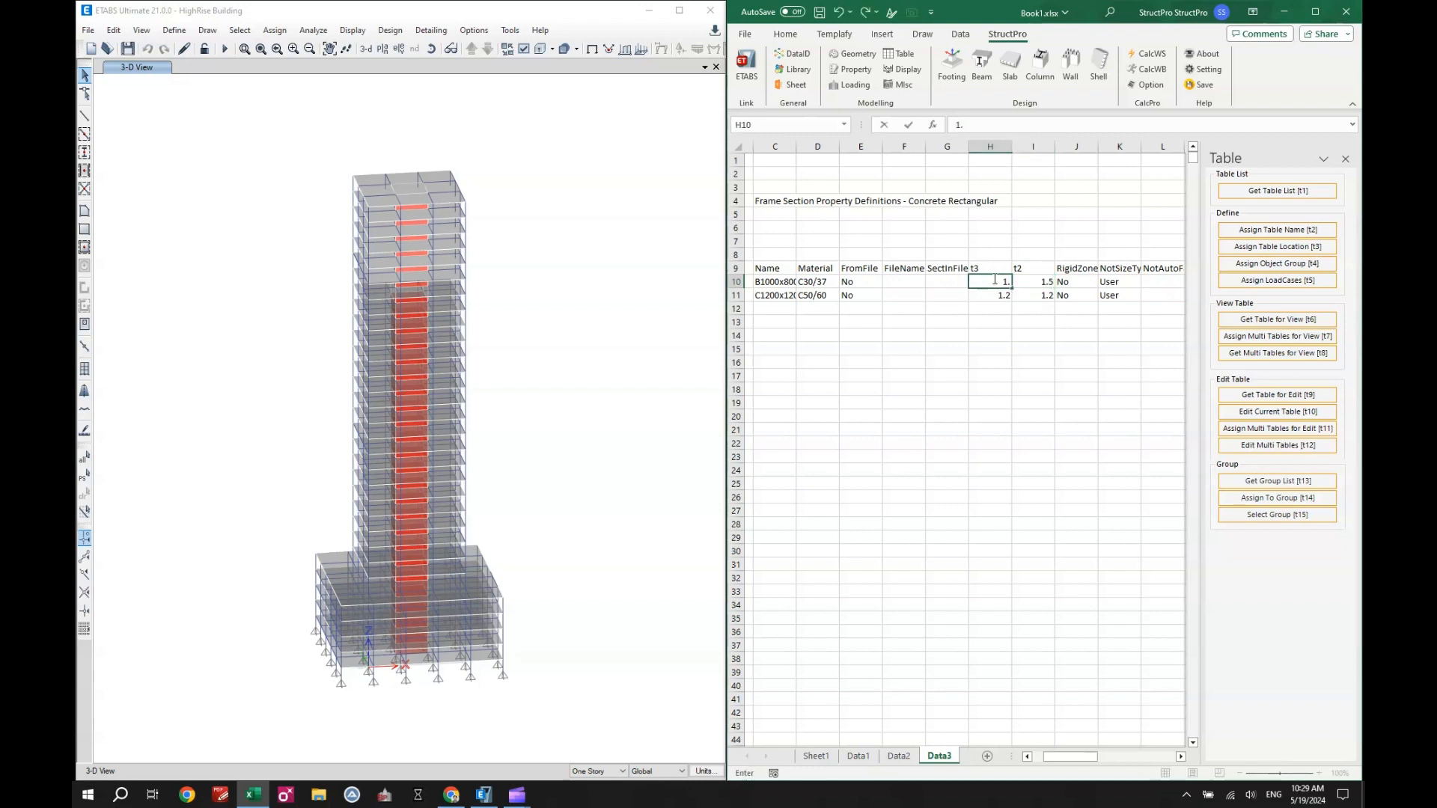
text(2)
click(995, 306)
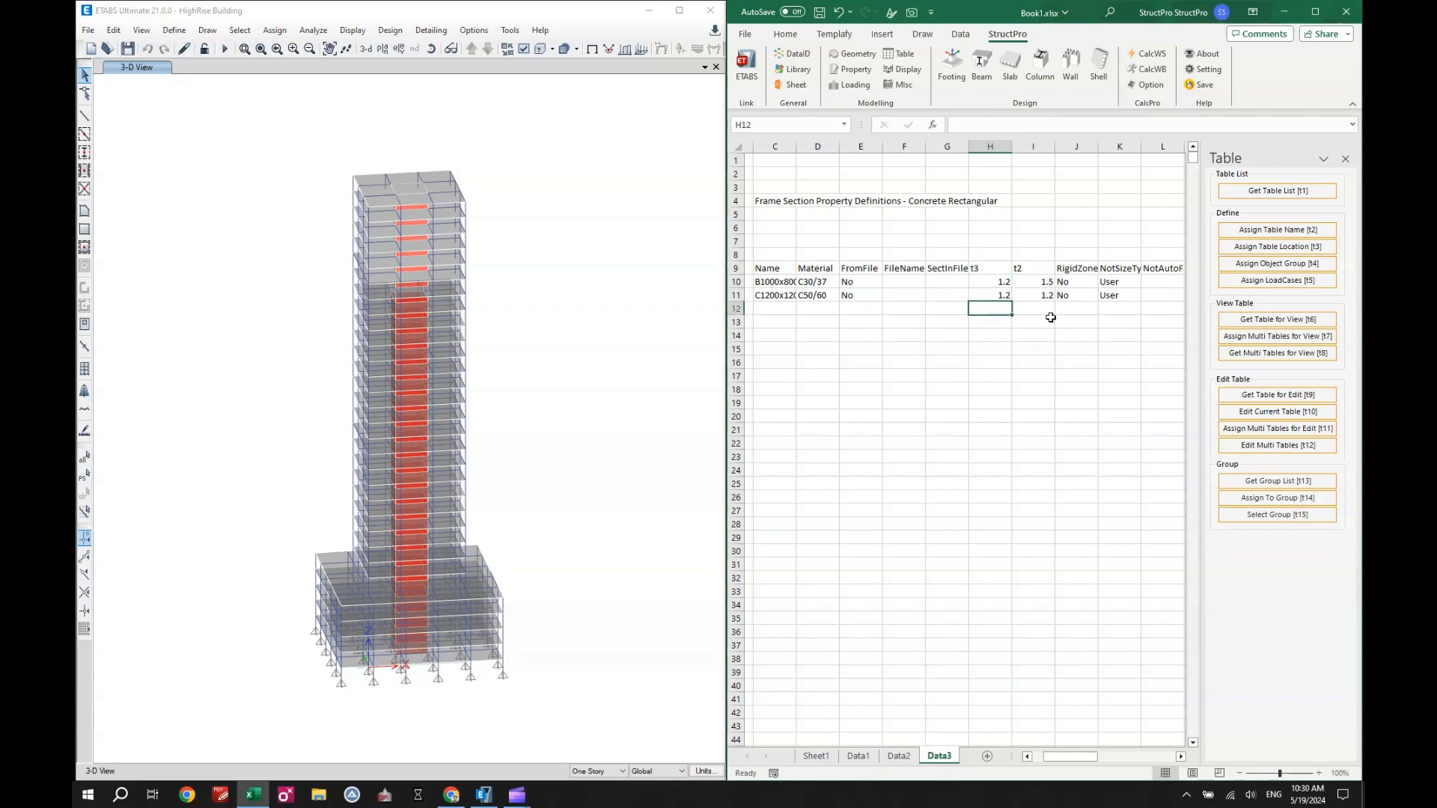
- Apply the edited section table on Data3 to the ETABS model with Edit Current Table
click(1254, 412)
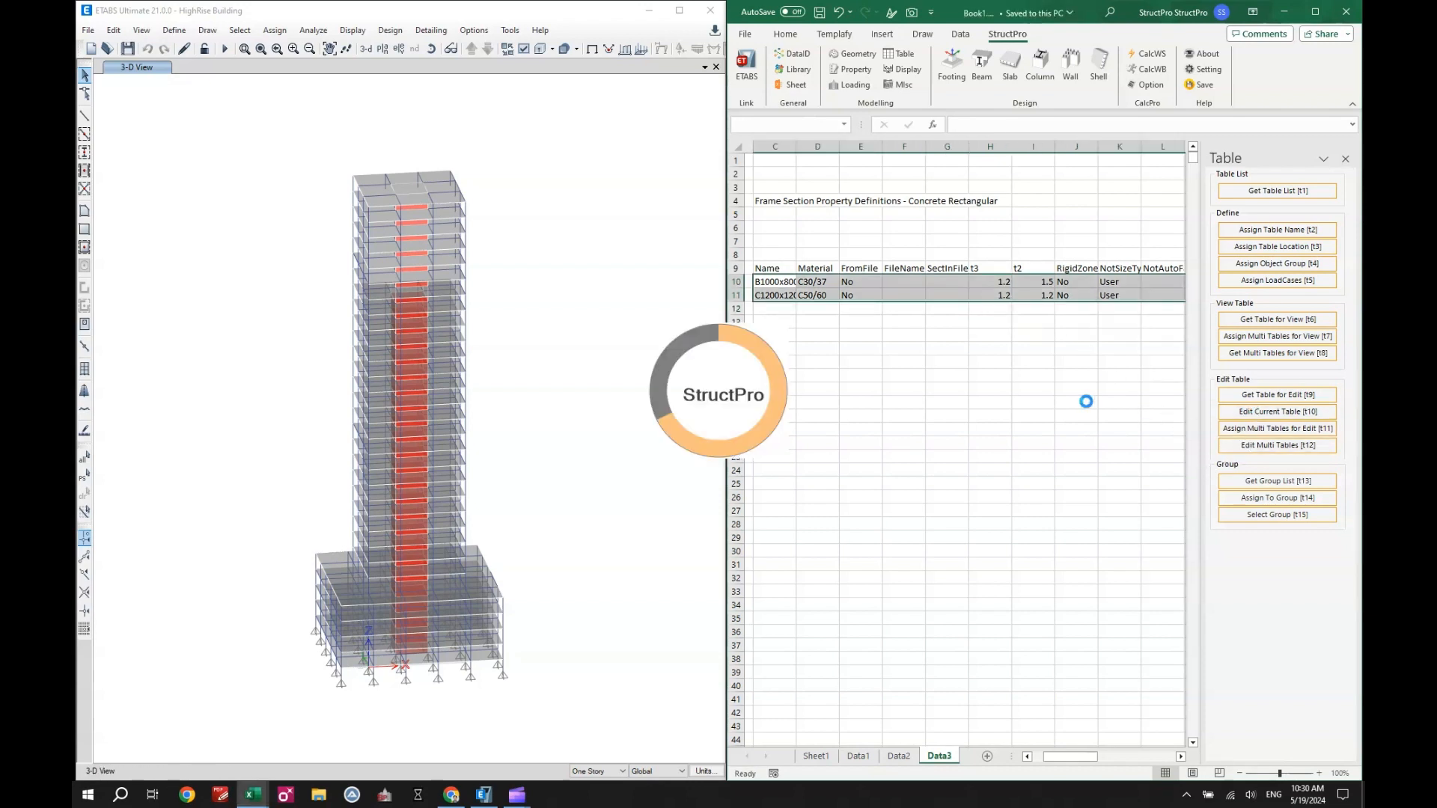
click(773, 439)
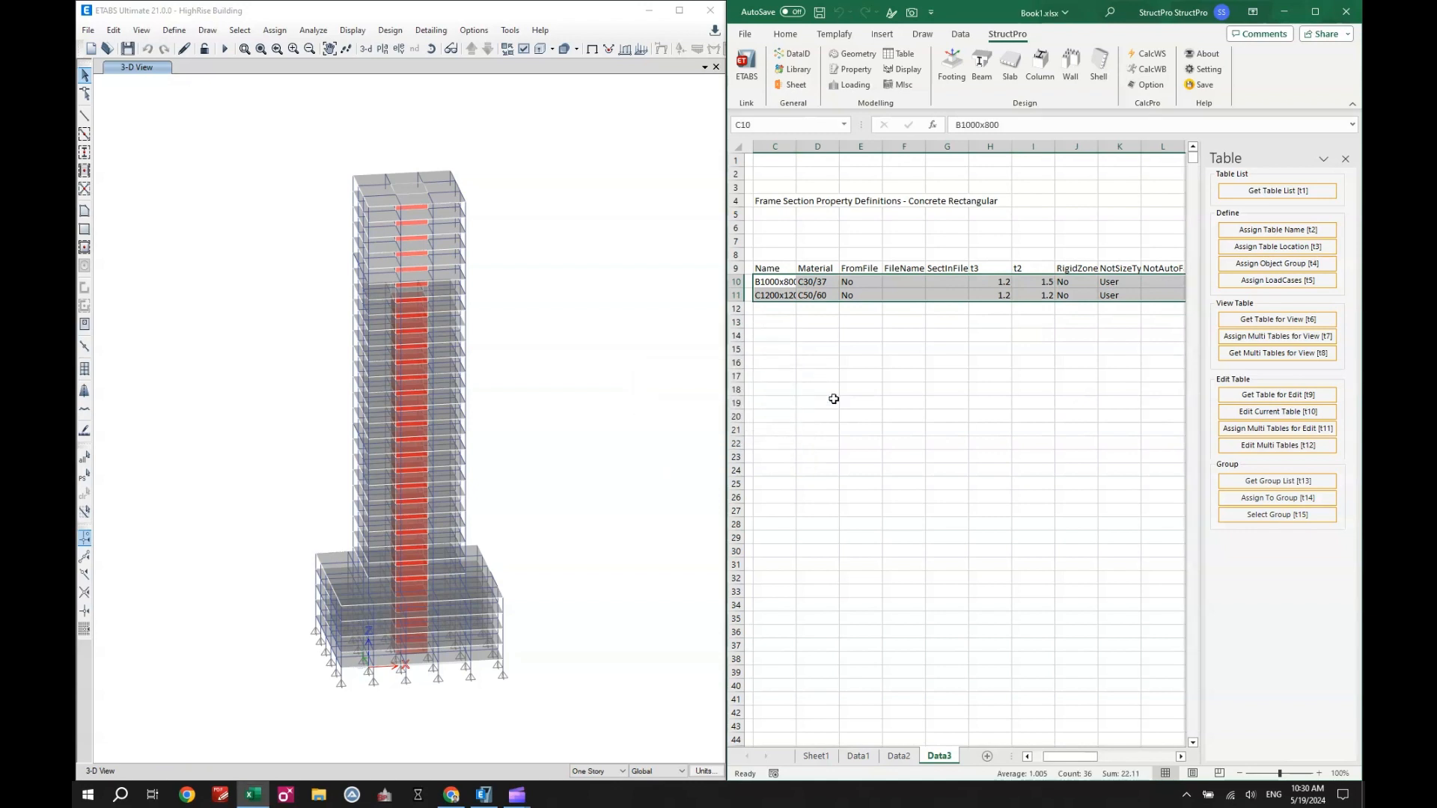
click(875, 374)
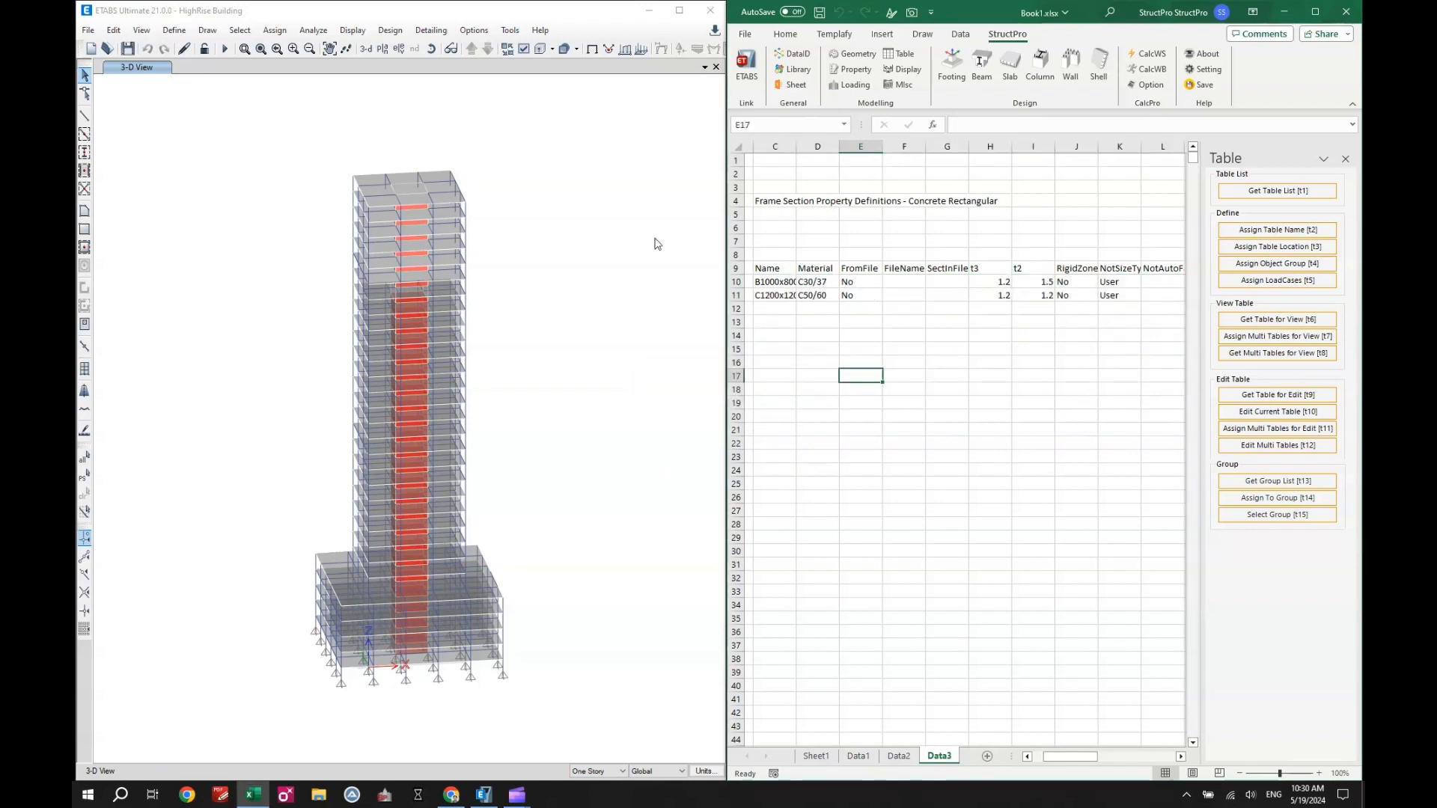
- In ETABS, open the frame section B1000x800 and check its depth and width, then close its property data
click(175, 31)
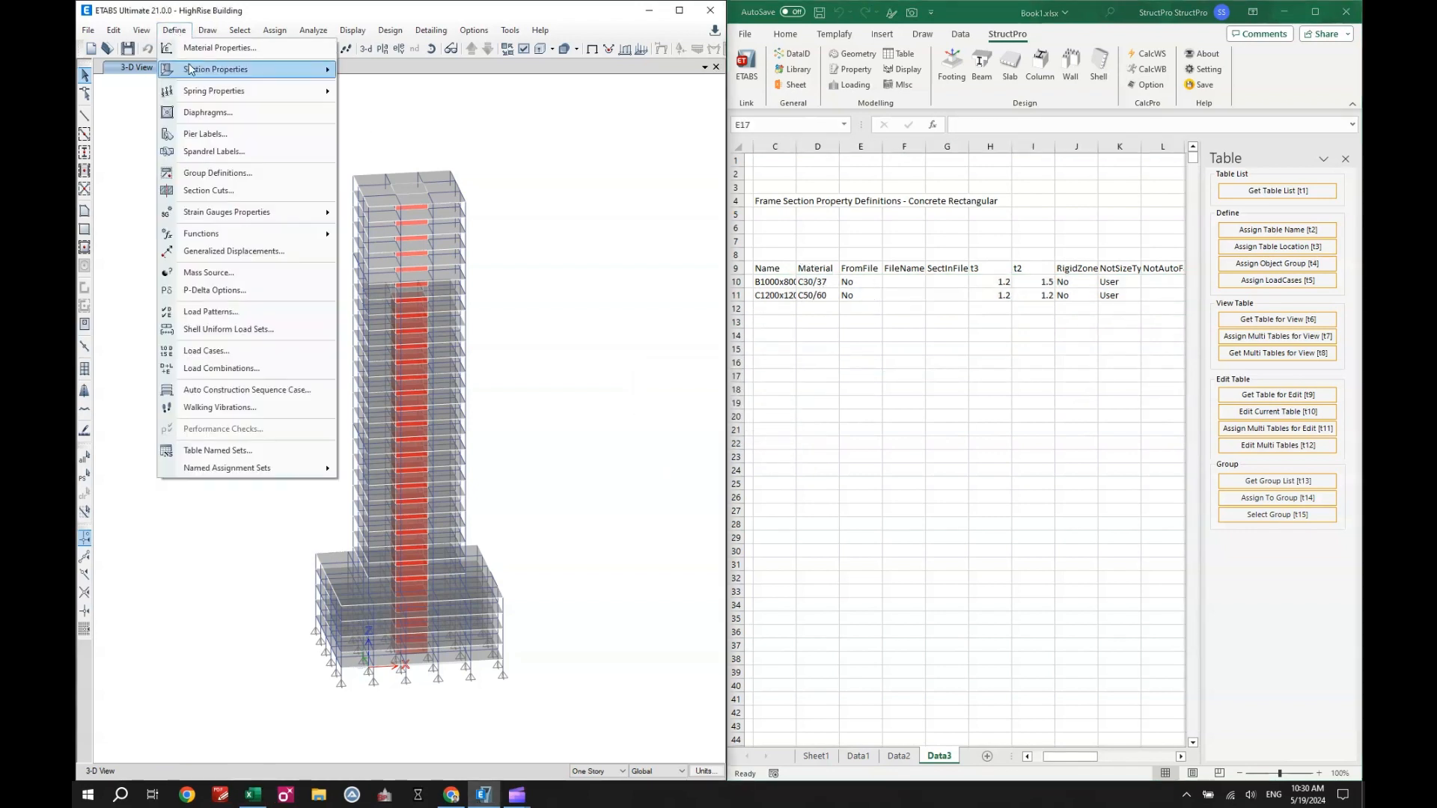
mouse_move(191, 70)
click(381, 70)
drag(681, 222, 492, 194)
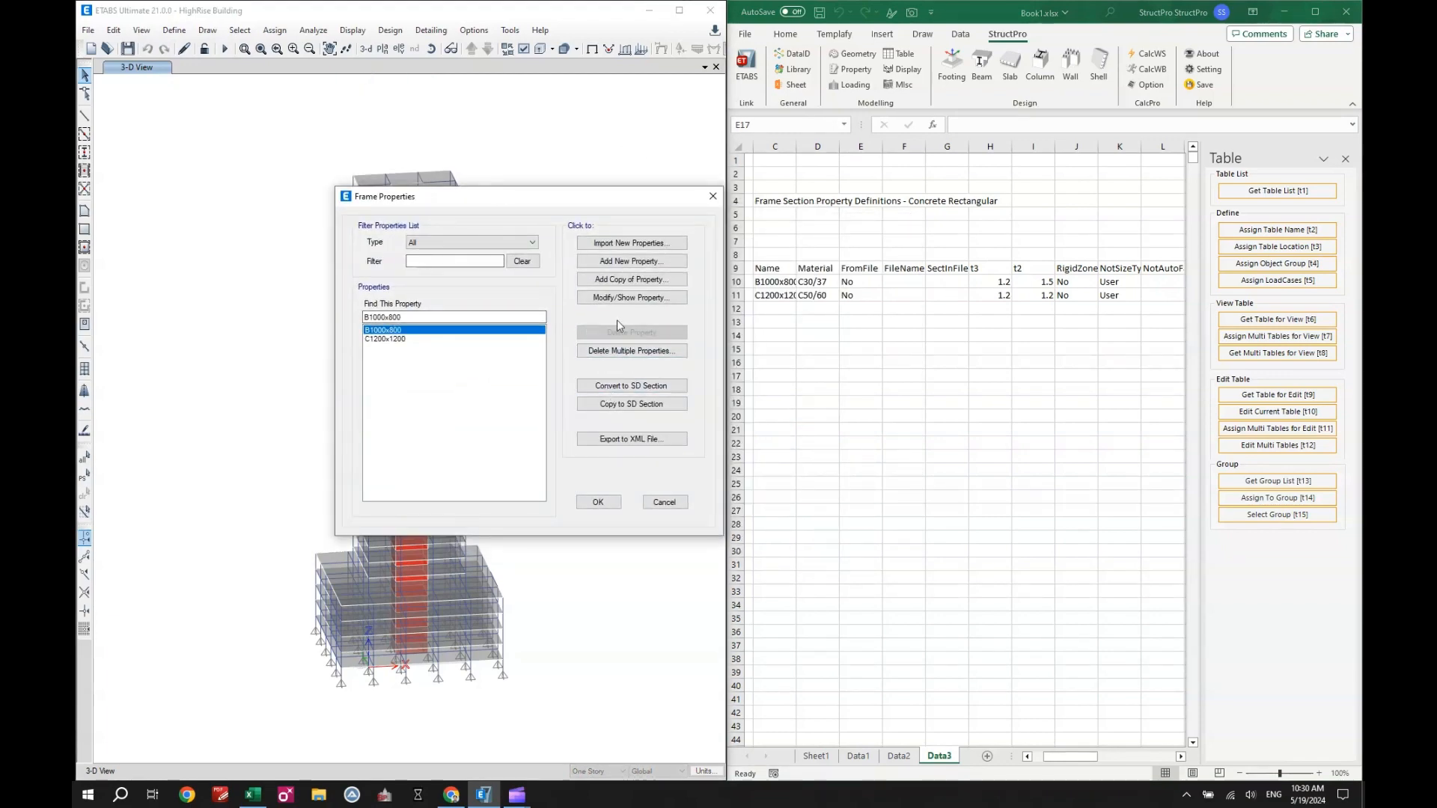
click(618, 298)
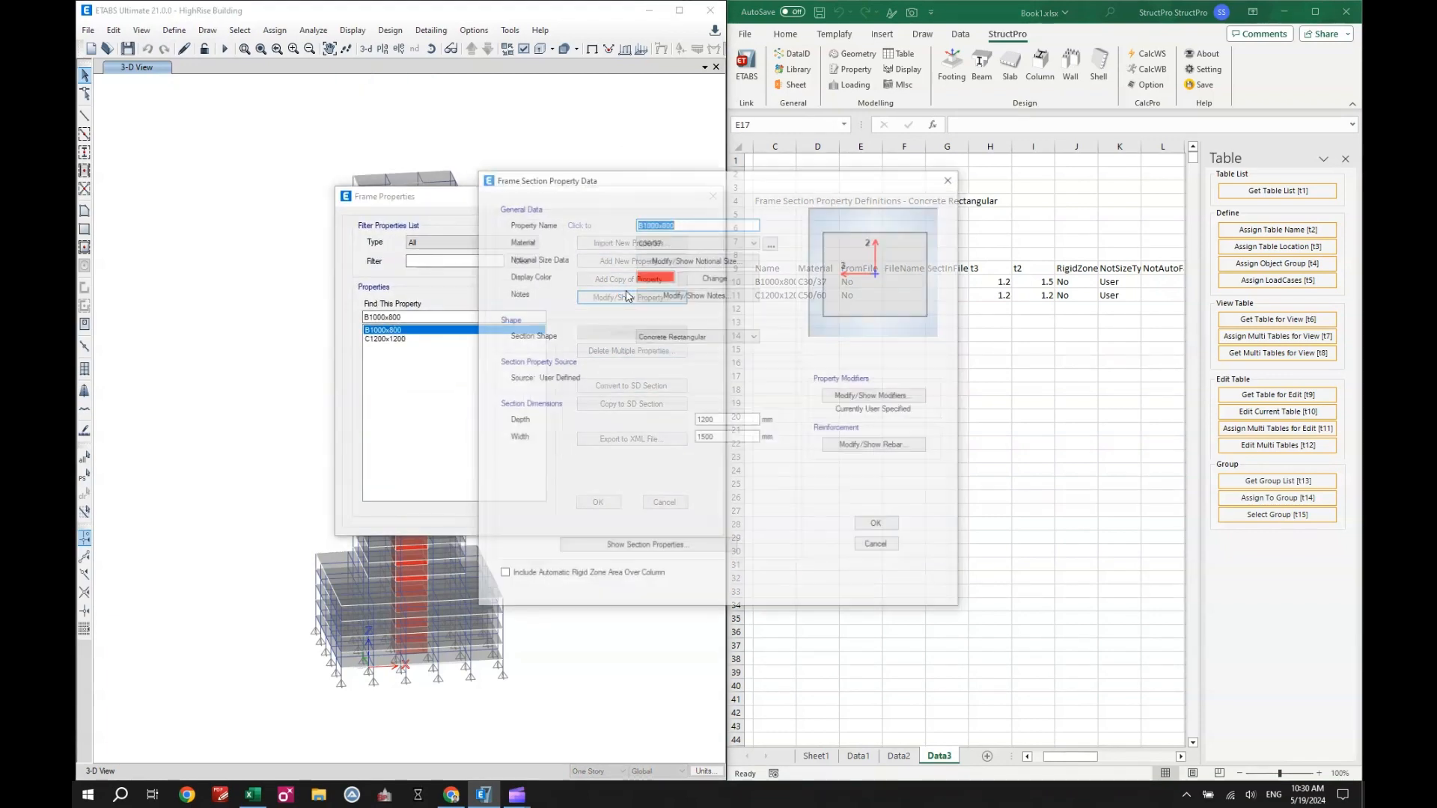
drag(707, 185, 527, 182)
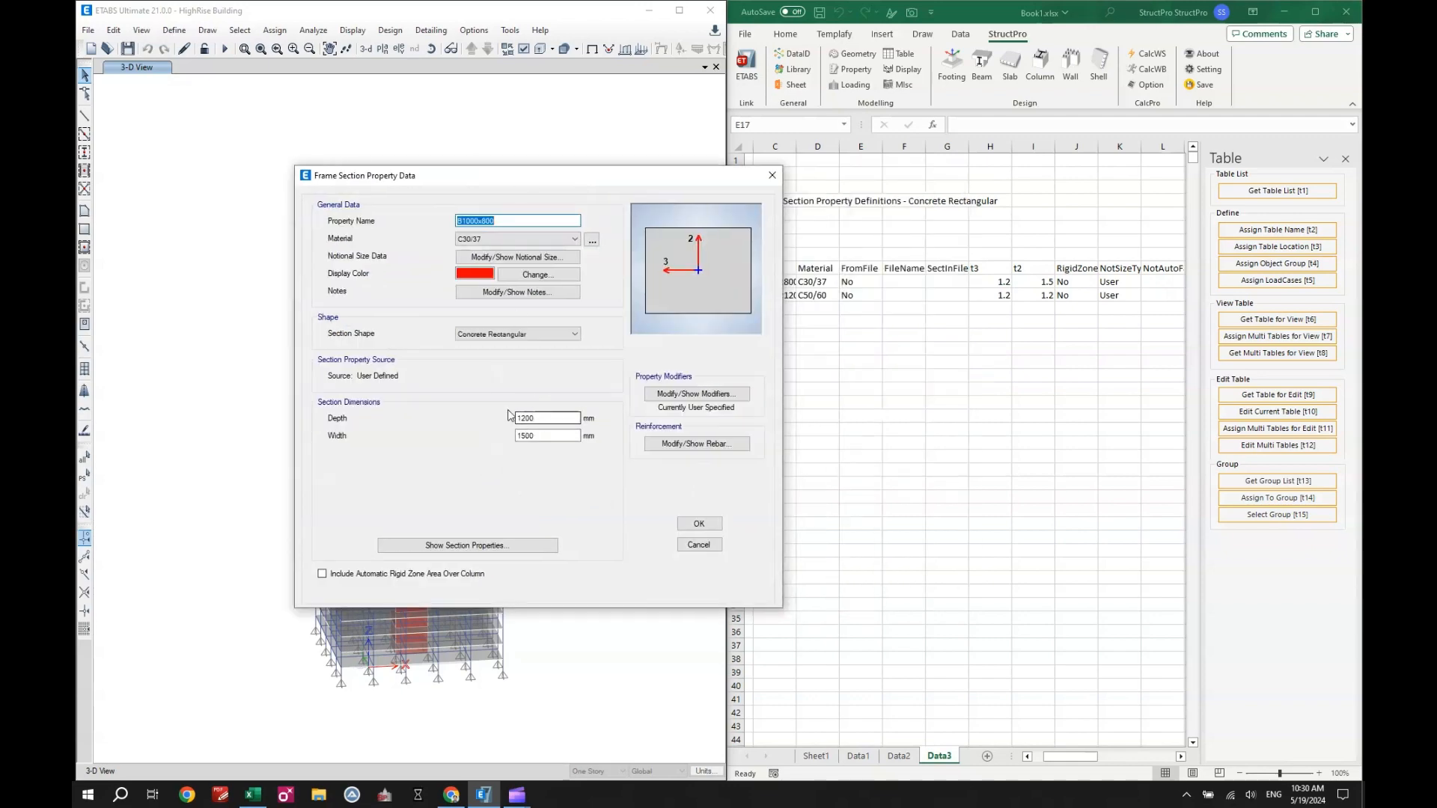
click(698, 523)
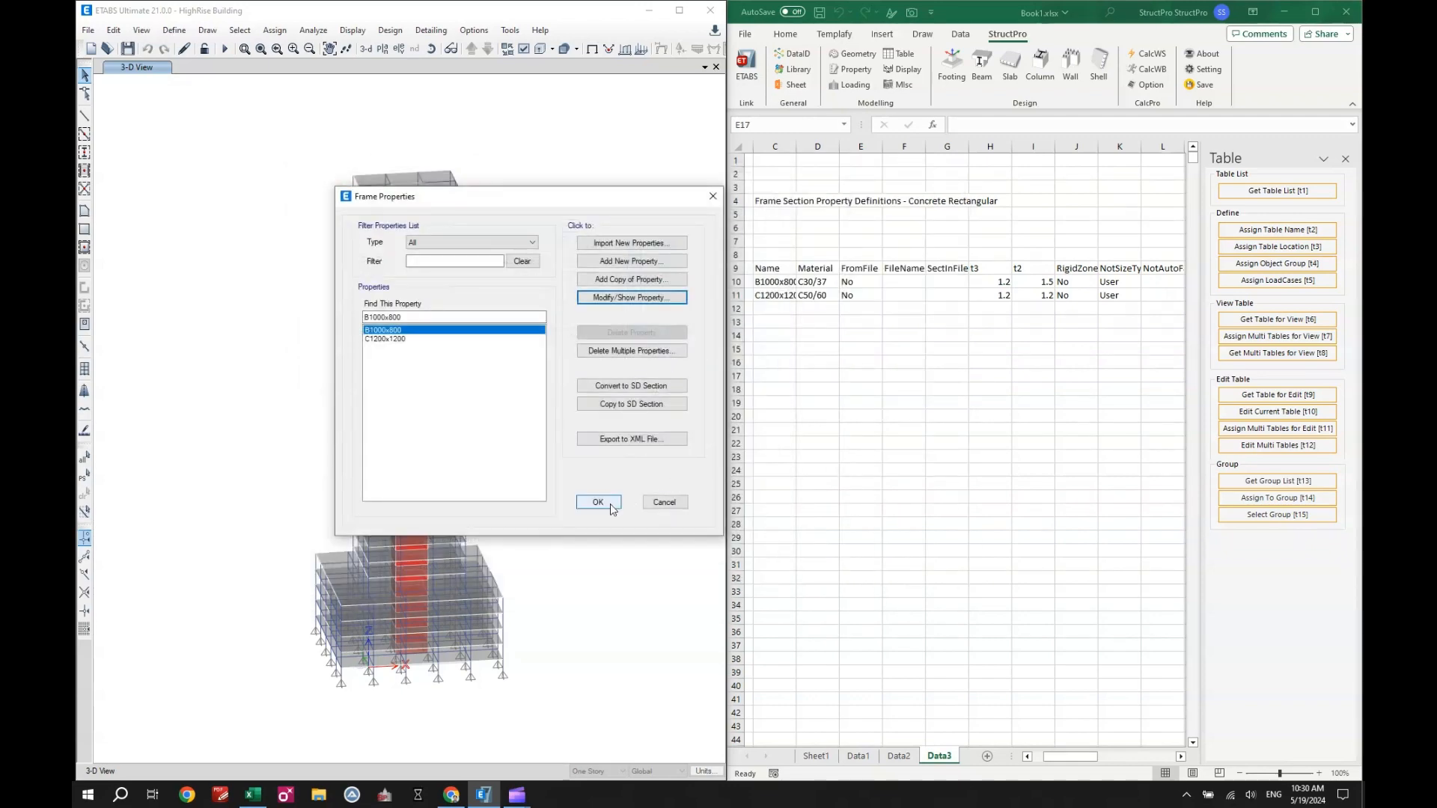
- Close the frame properties and assign sheets Data1, Data2 and Data3 as the multiple tables for view
click(610, 504)
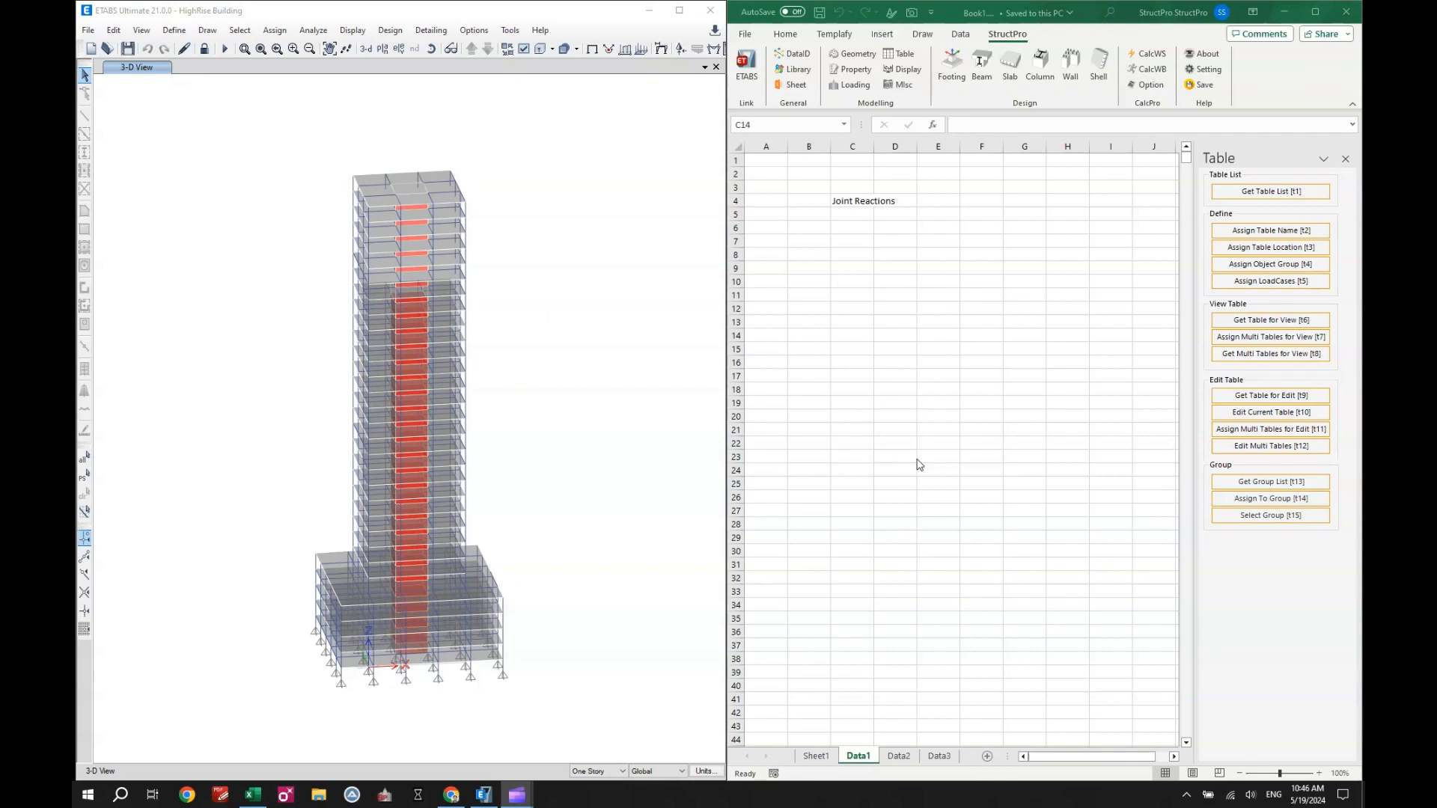
click(1267, 318)
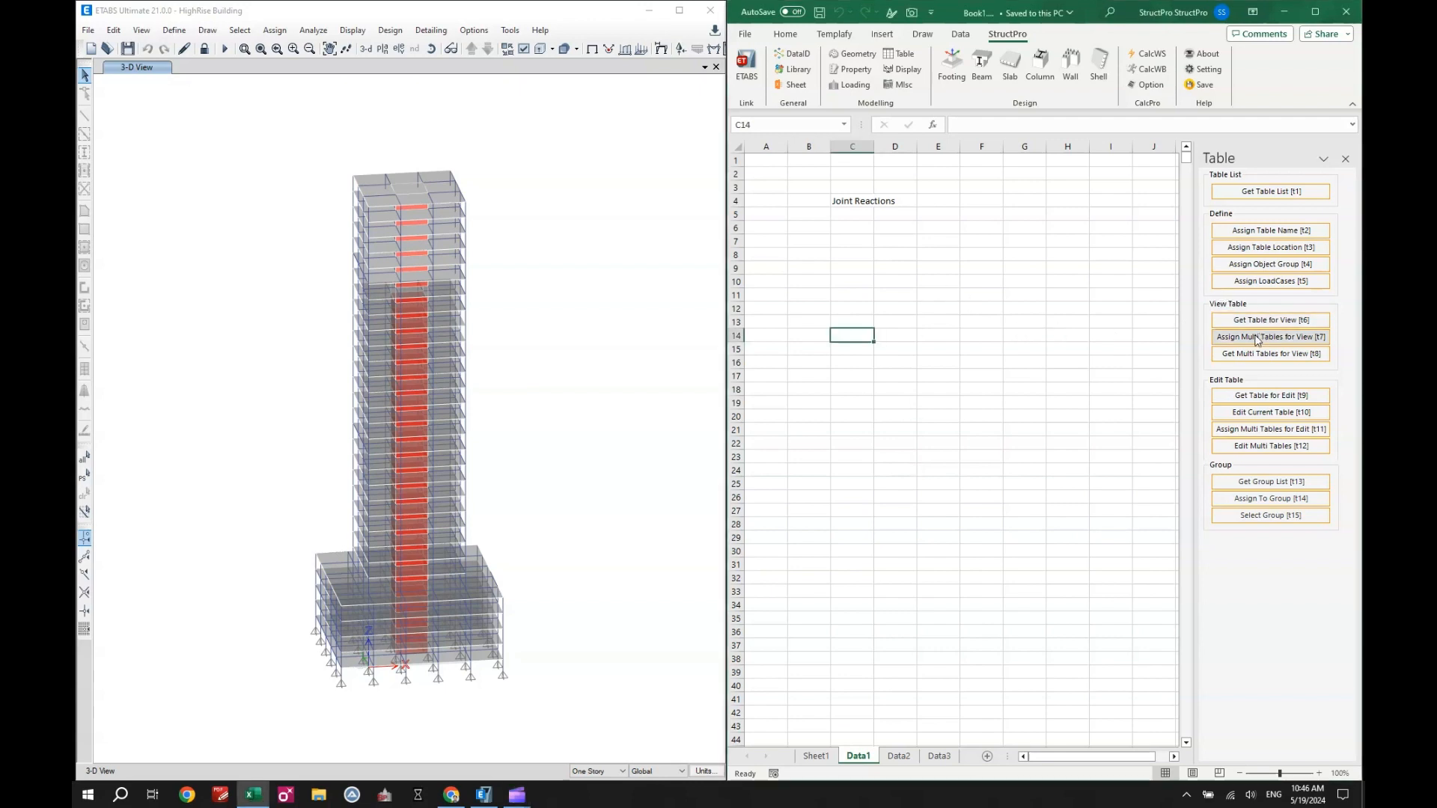
click(1257, 339)
click(825, 360)
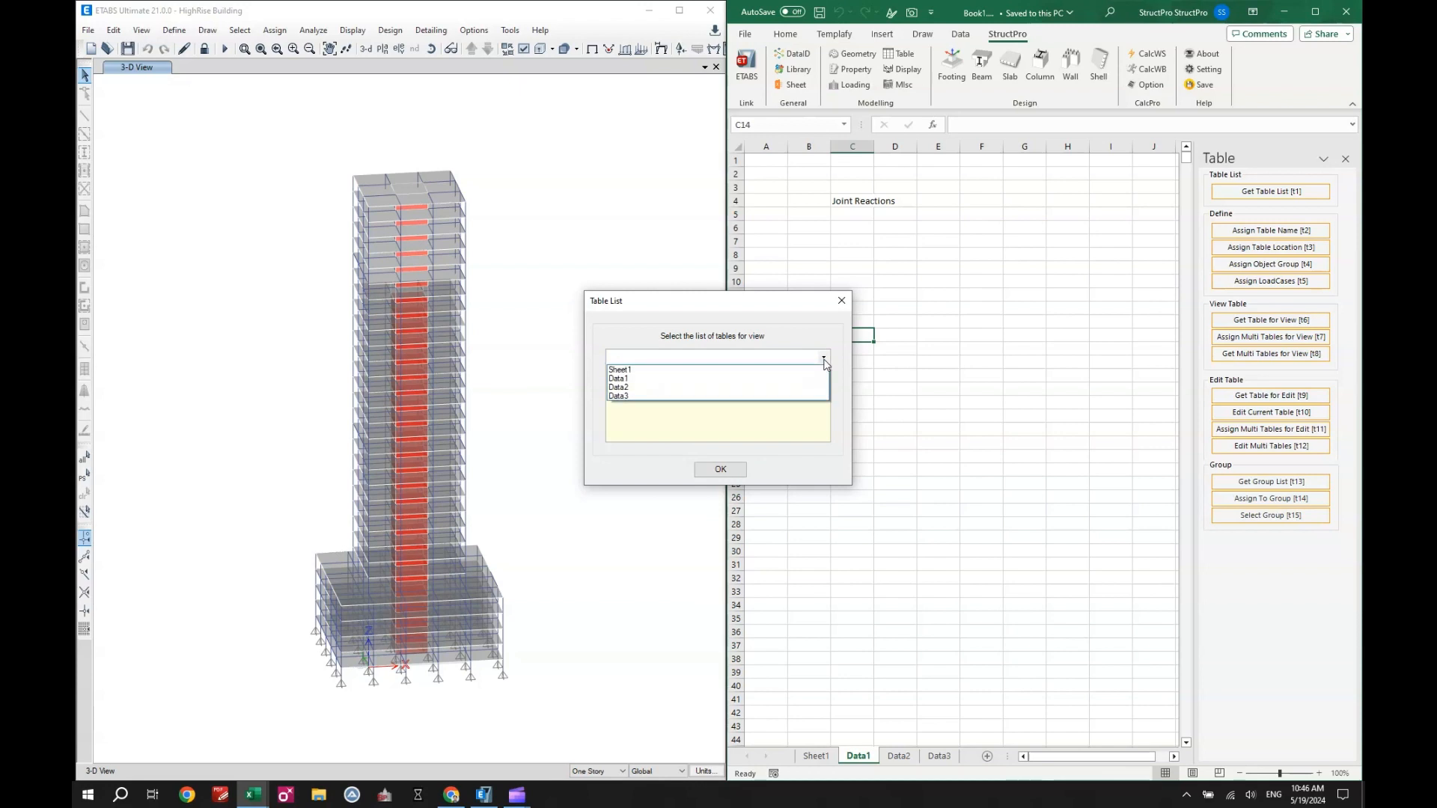
click(804, 379)
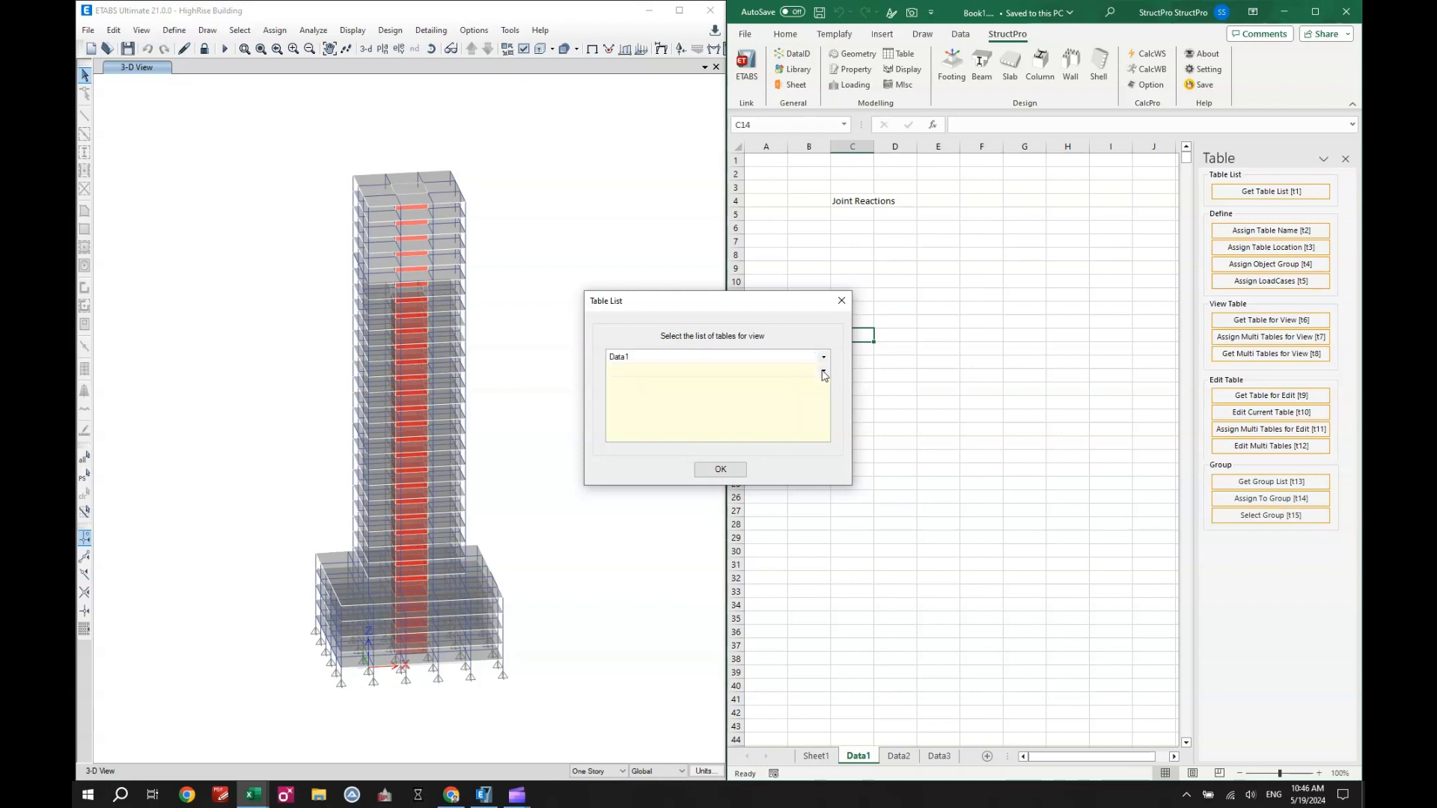
click(823, 372)
click(786, 402)
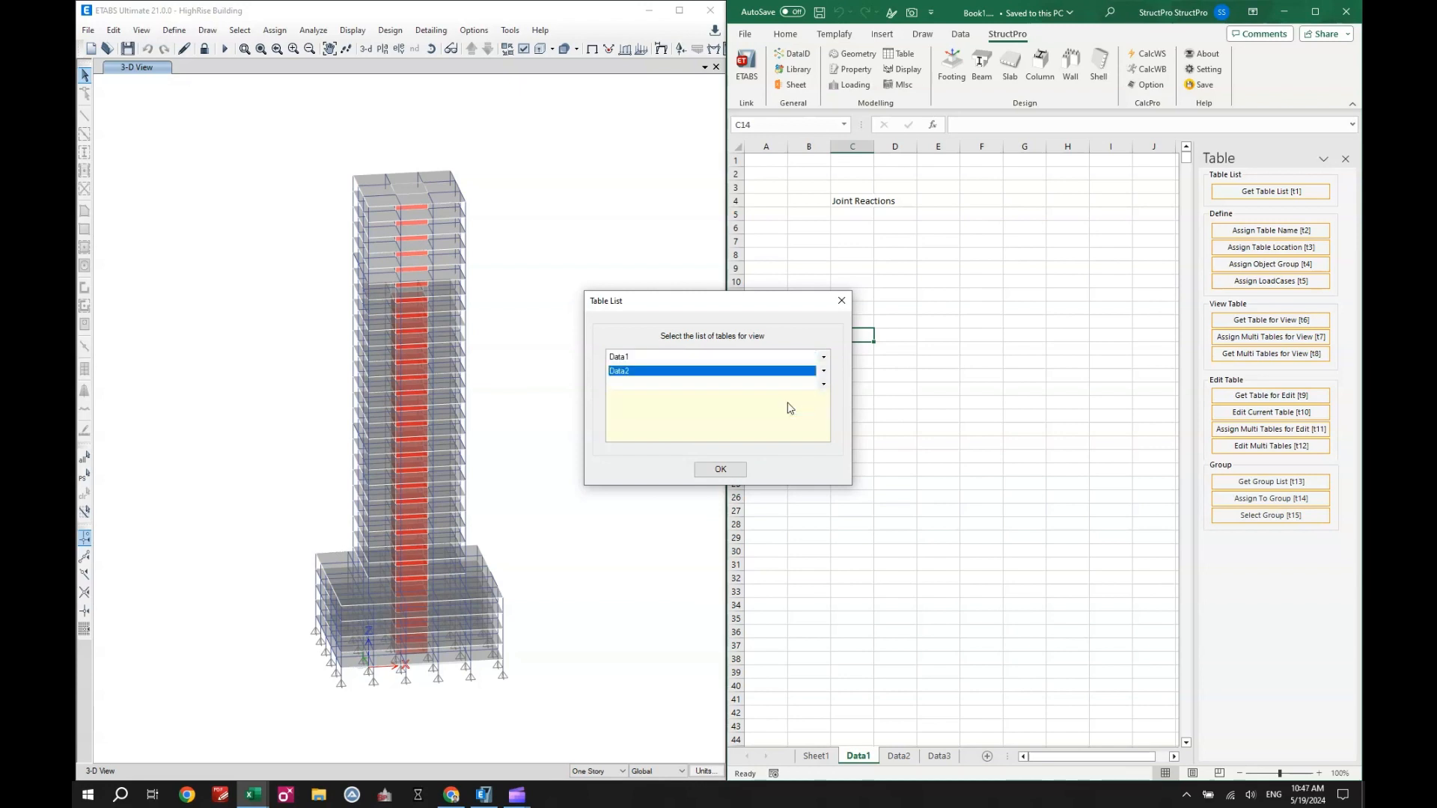
click(823, 385)
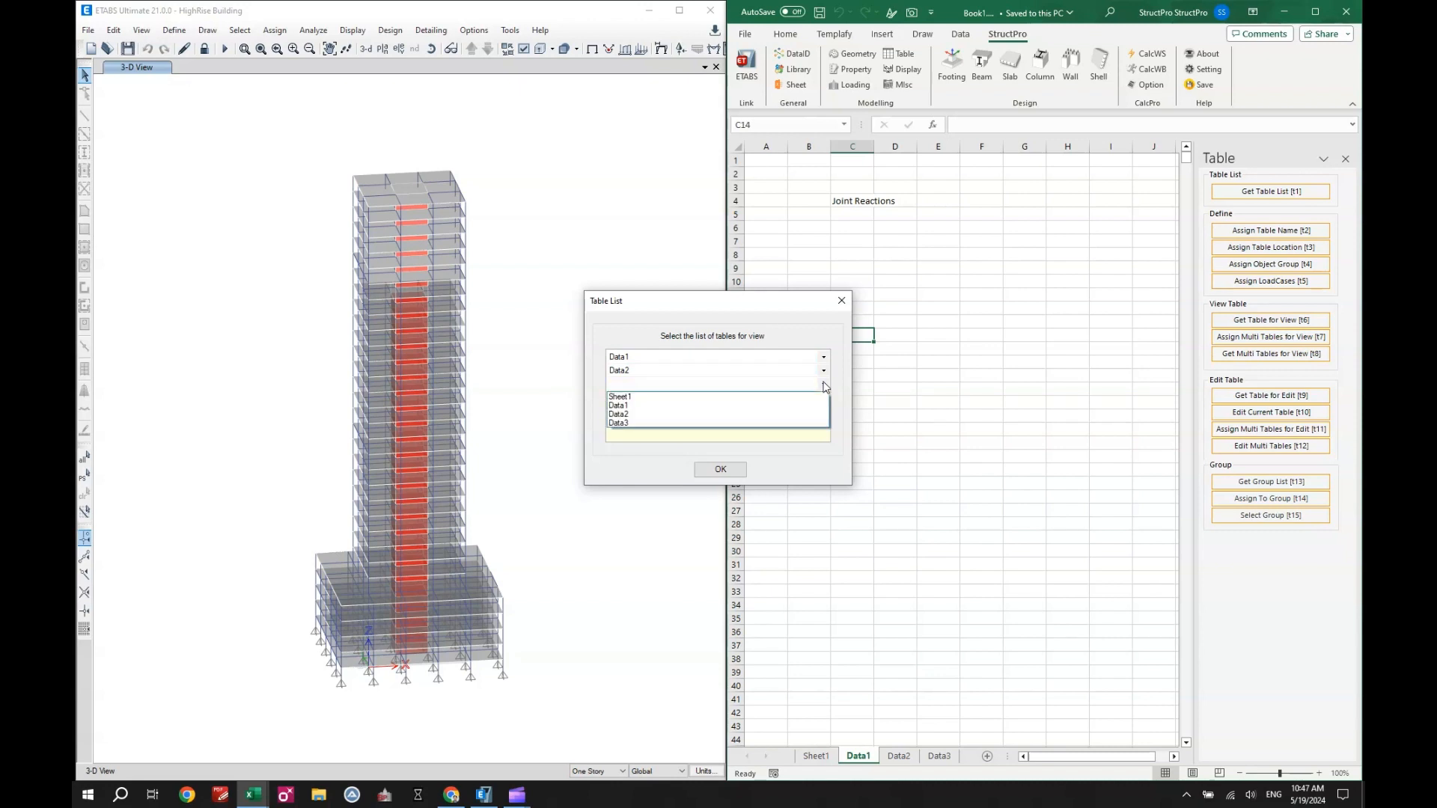
click(765, 424)
click(720, 469)
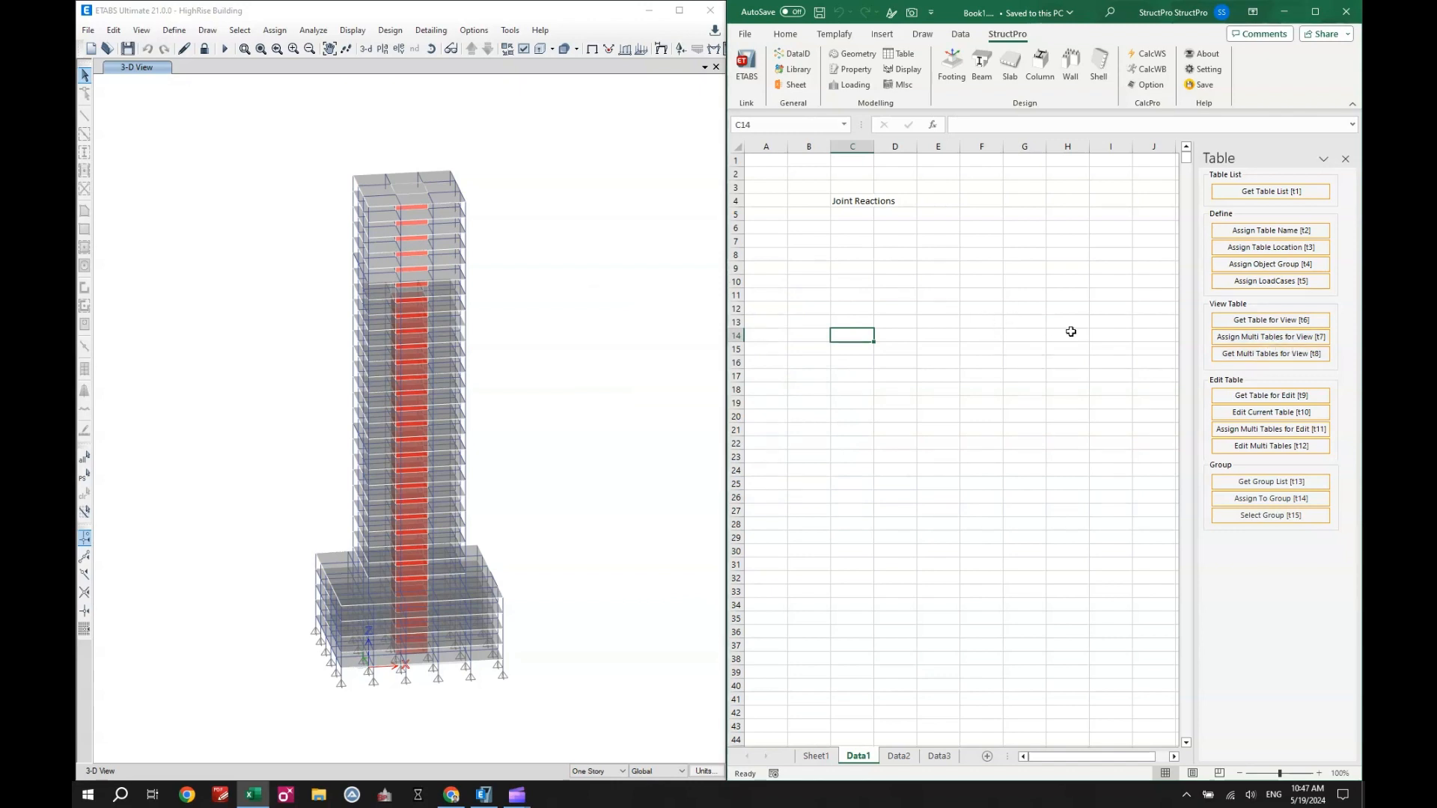
- Get all the assigned view tables from ETABS and check sheets Data2 and Data3
click(1275, 359)
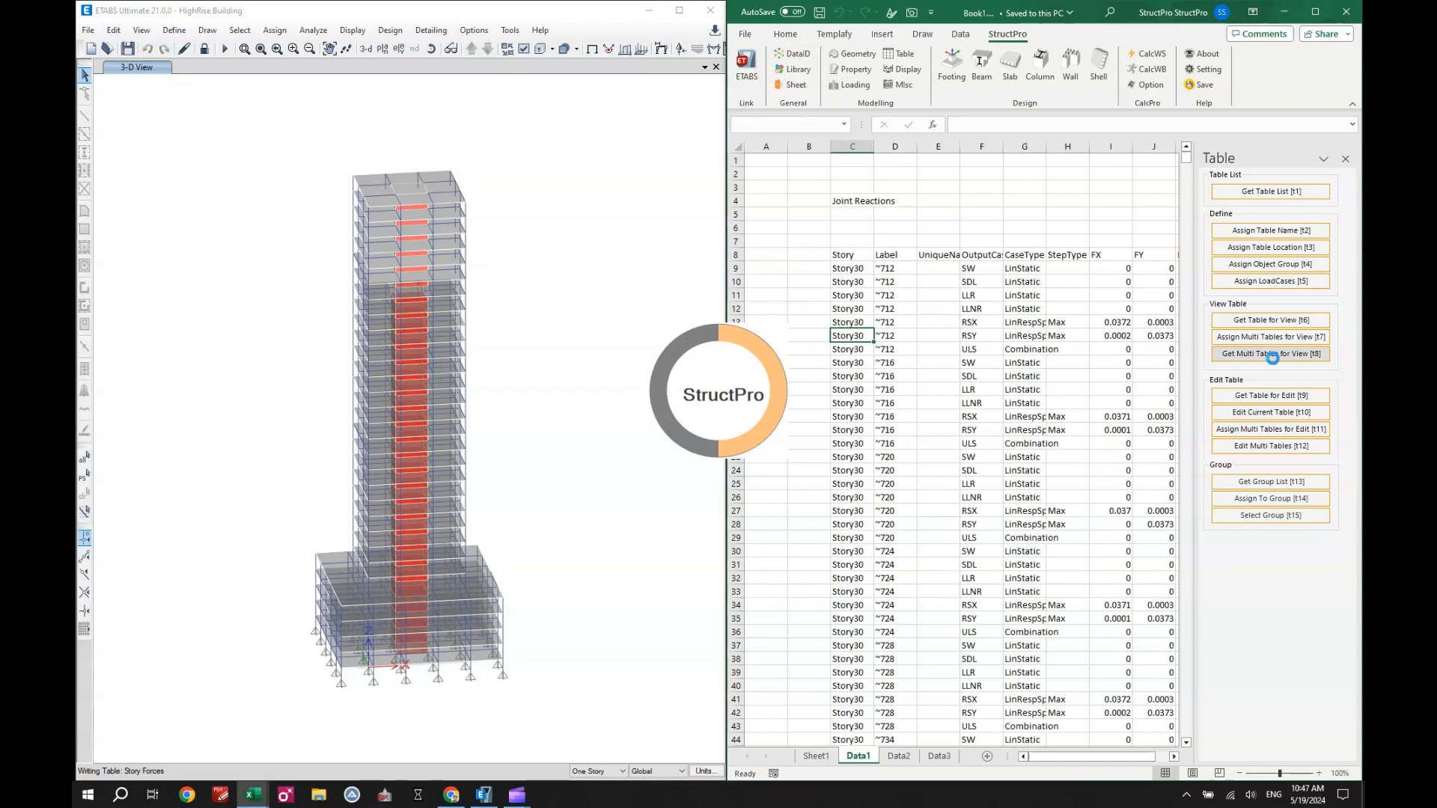
click(902, 757)
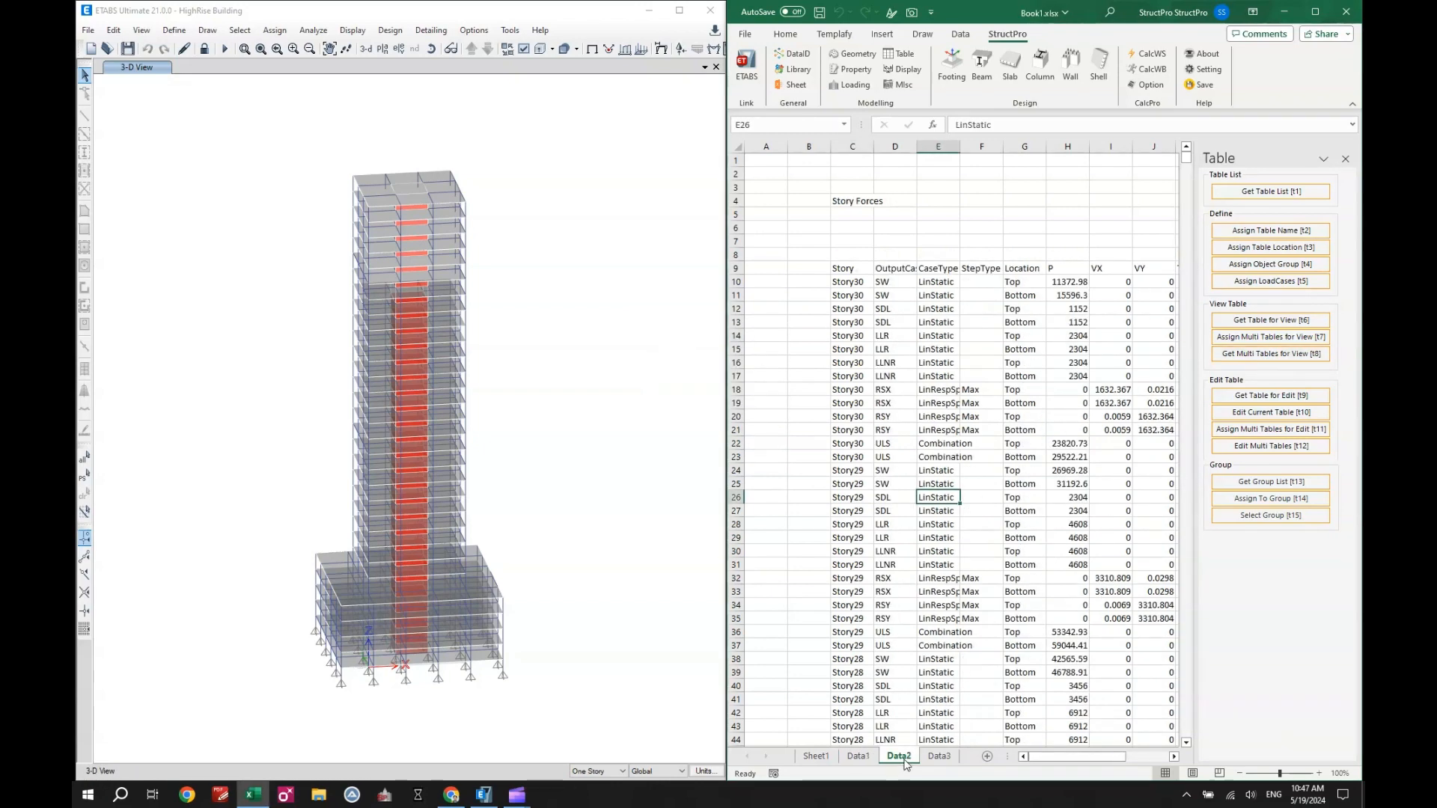
click(939, 757)
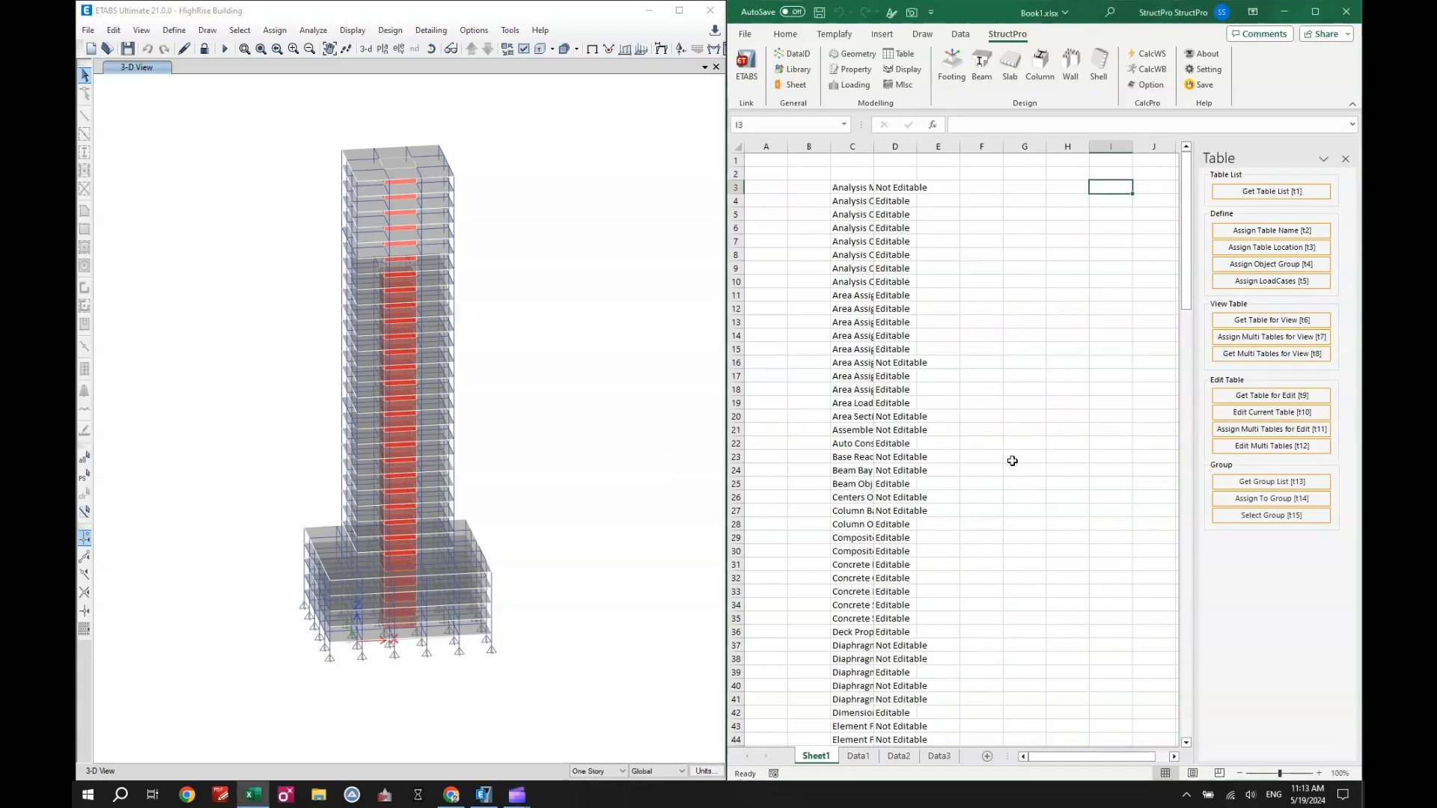
- List the model's load combinations on Sheet1 starting at cell G3 with the Loading tools
click(854, 85)
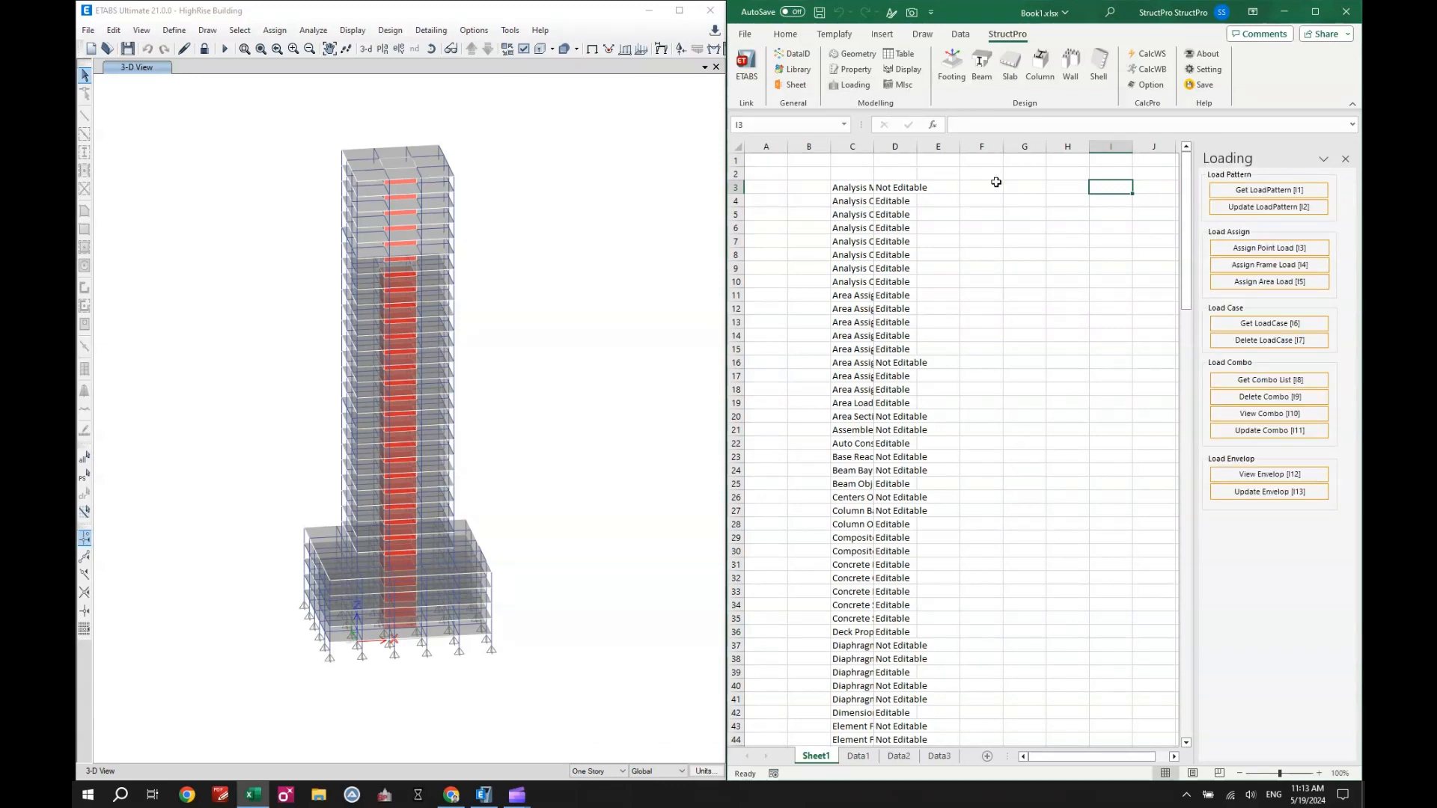
click(1011, 186)
click(1302, 379)
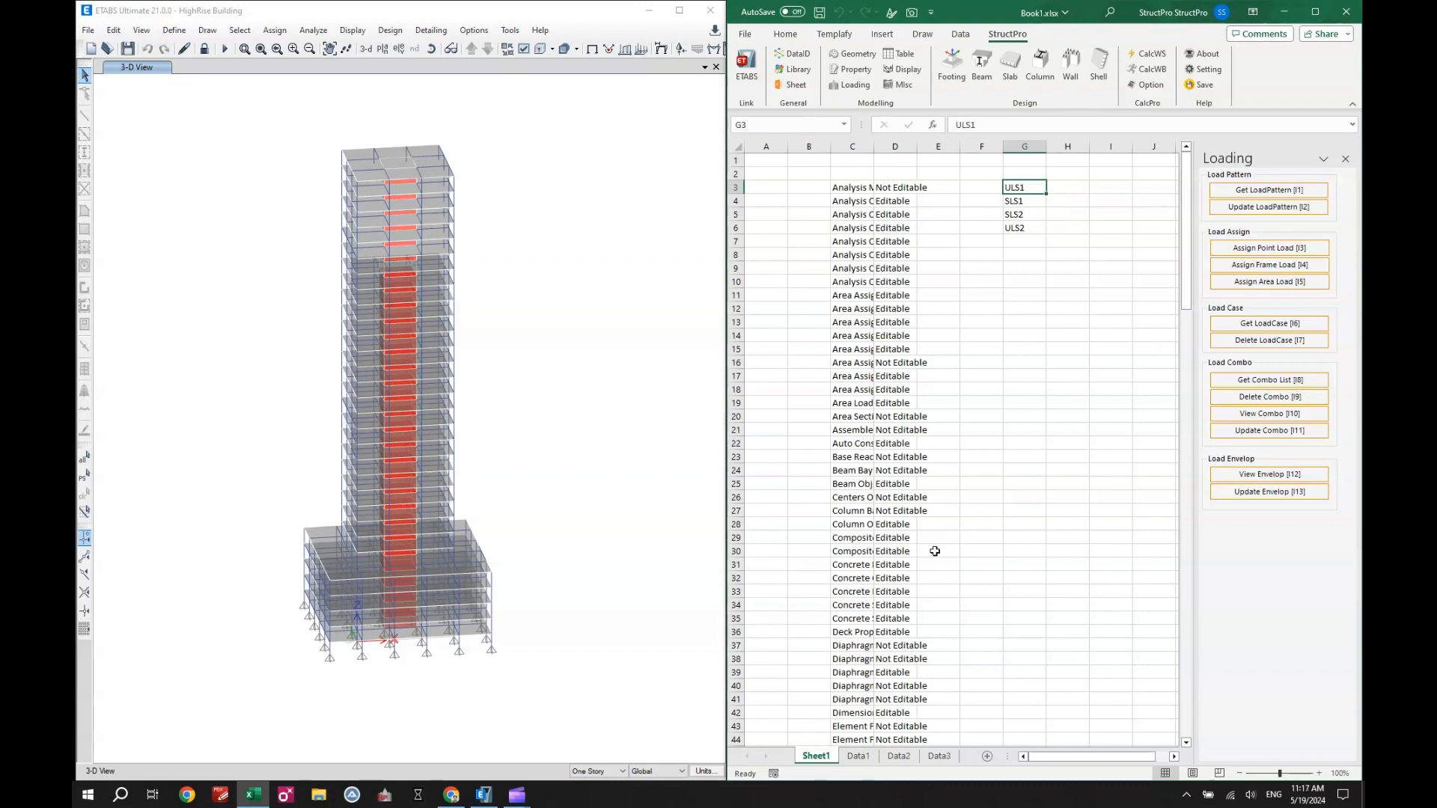
- Assign ULS1 and SLS1 from Sheet1 cells G3:G4 as the output load cases of the Data1 table
click(857, 757)
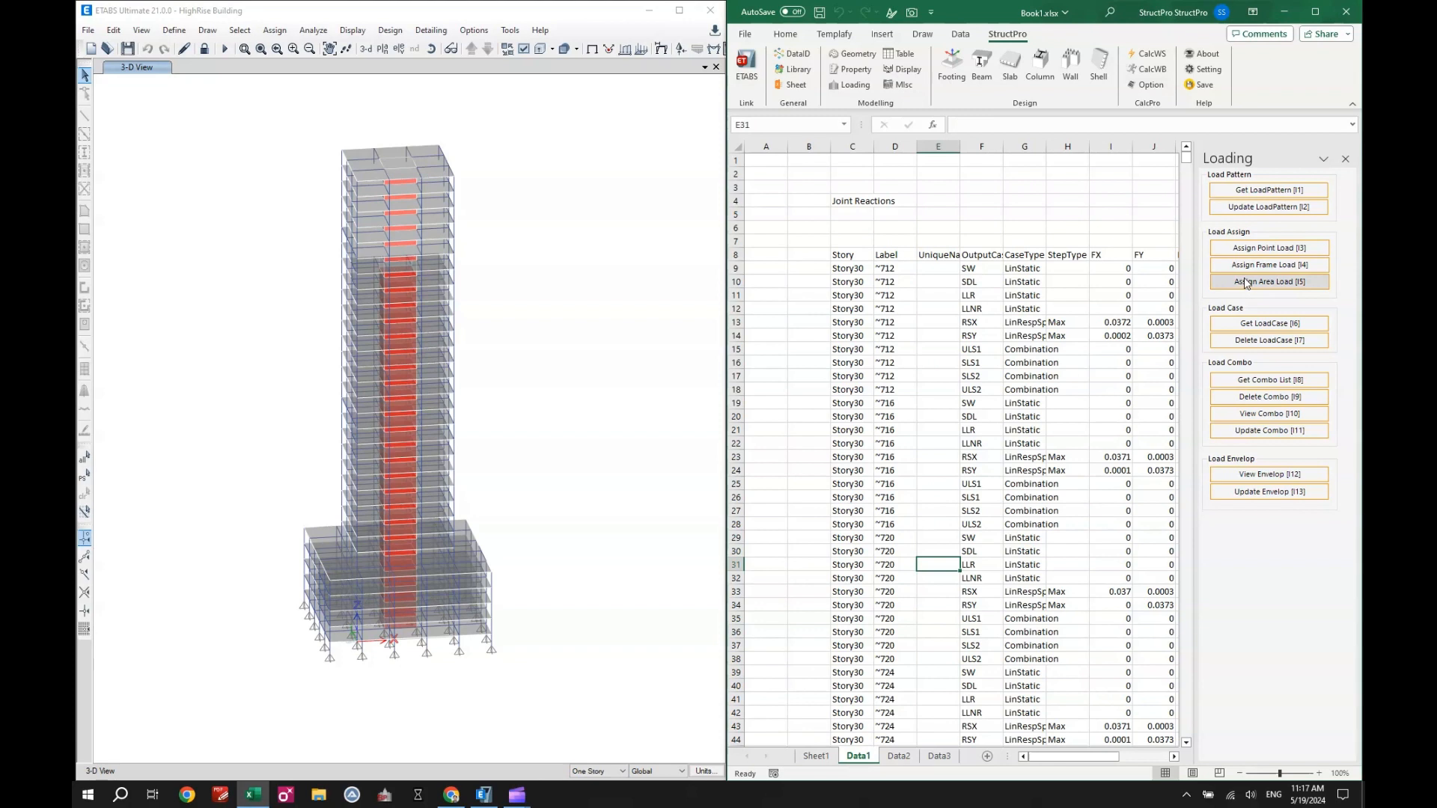
click(902, 54)
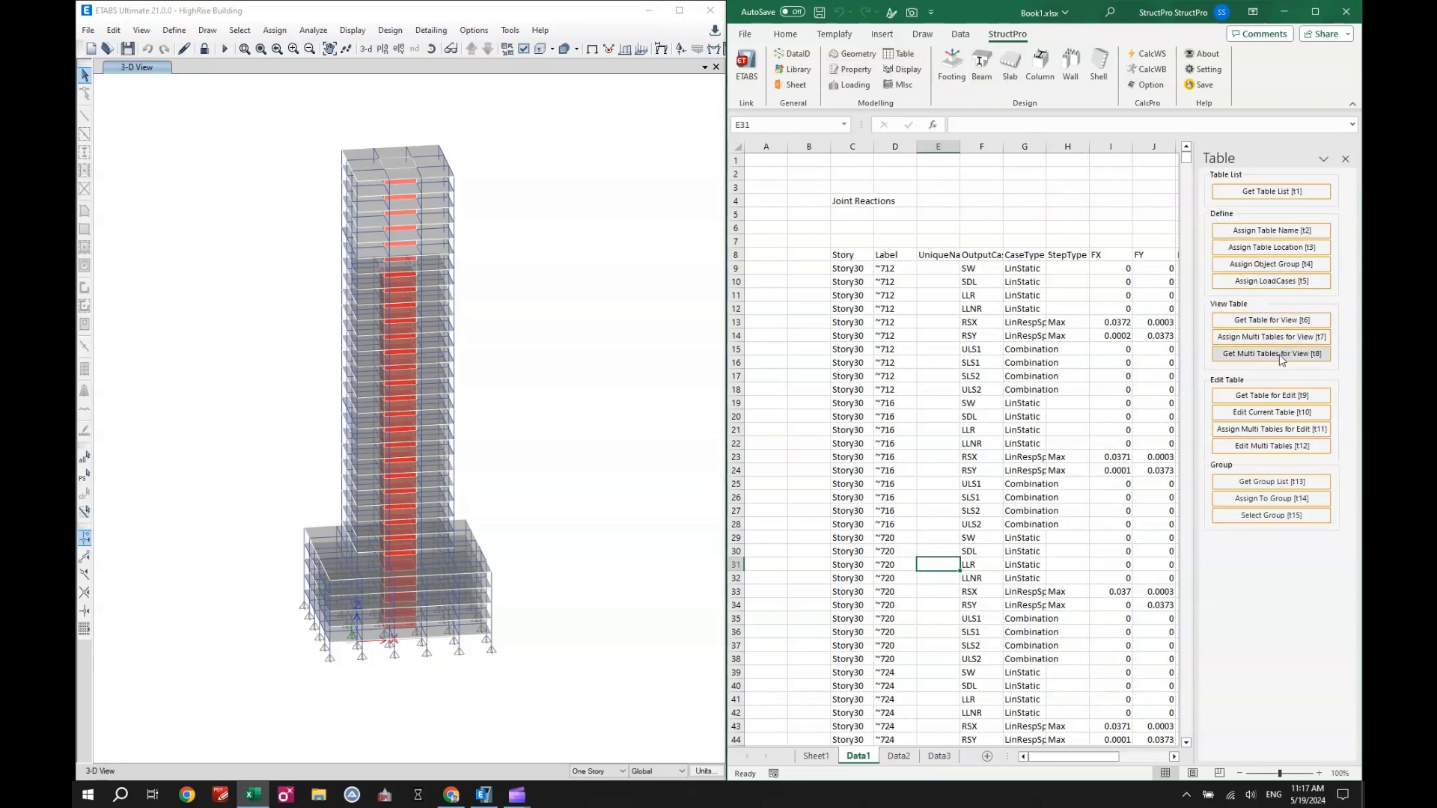
click(1271, 281)
click(817, 757)
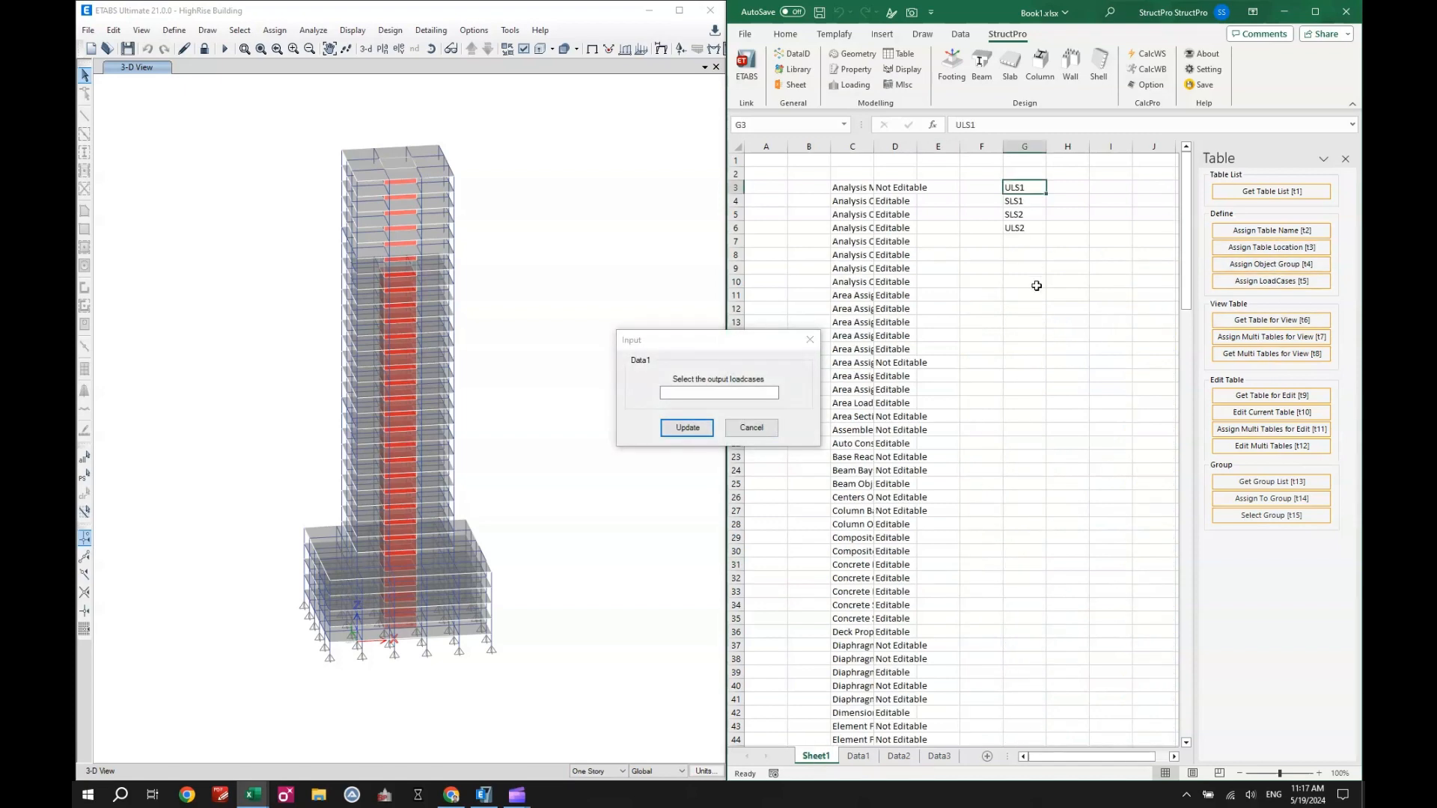
drag(1026, 198, 1026, 200)
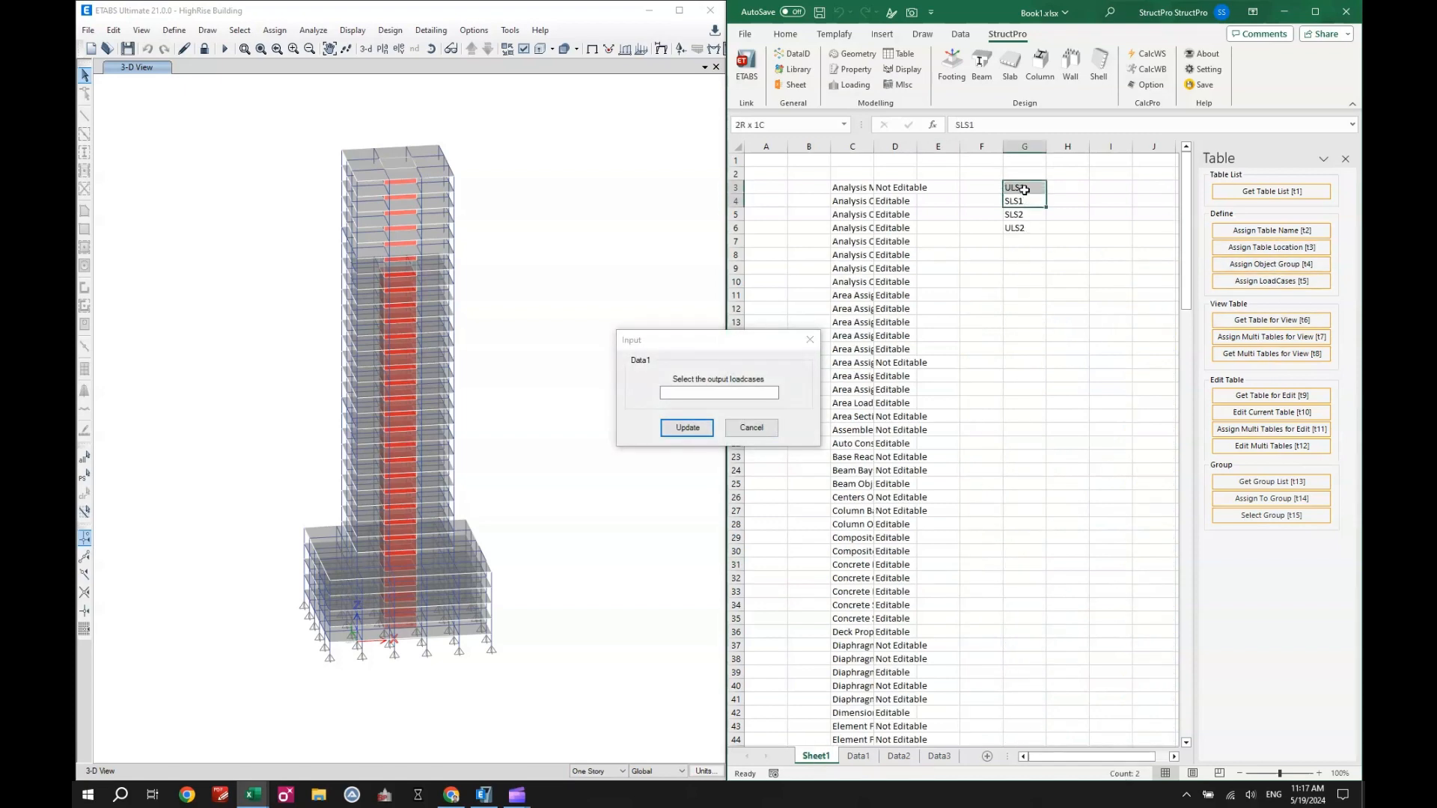
click(686, 427)
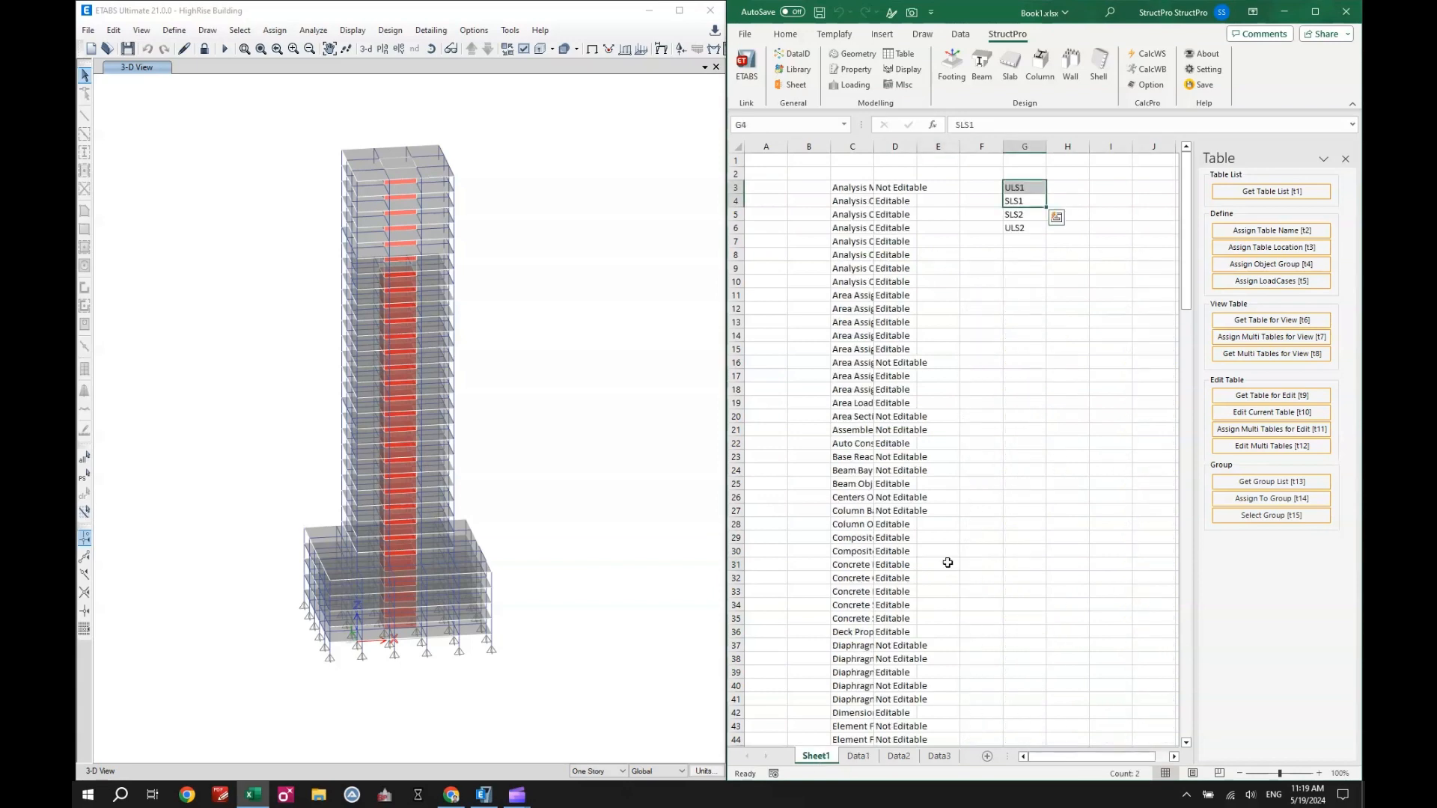
- Enter the group name Base1 in cell I3 of Sheet1
click(1115, 188)
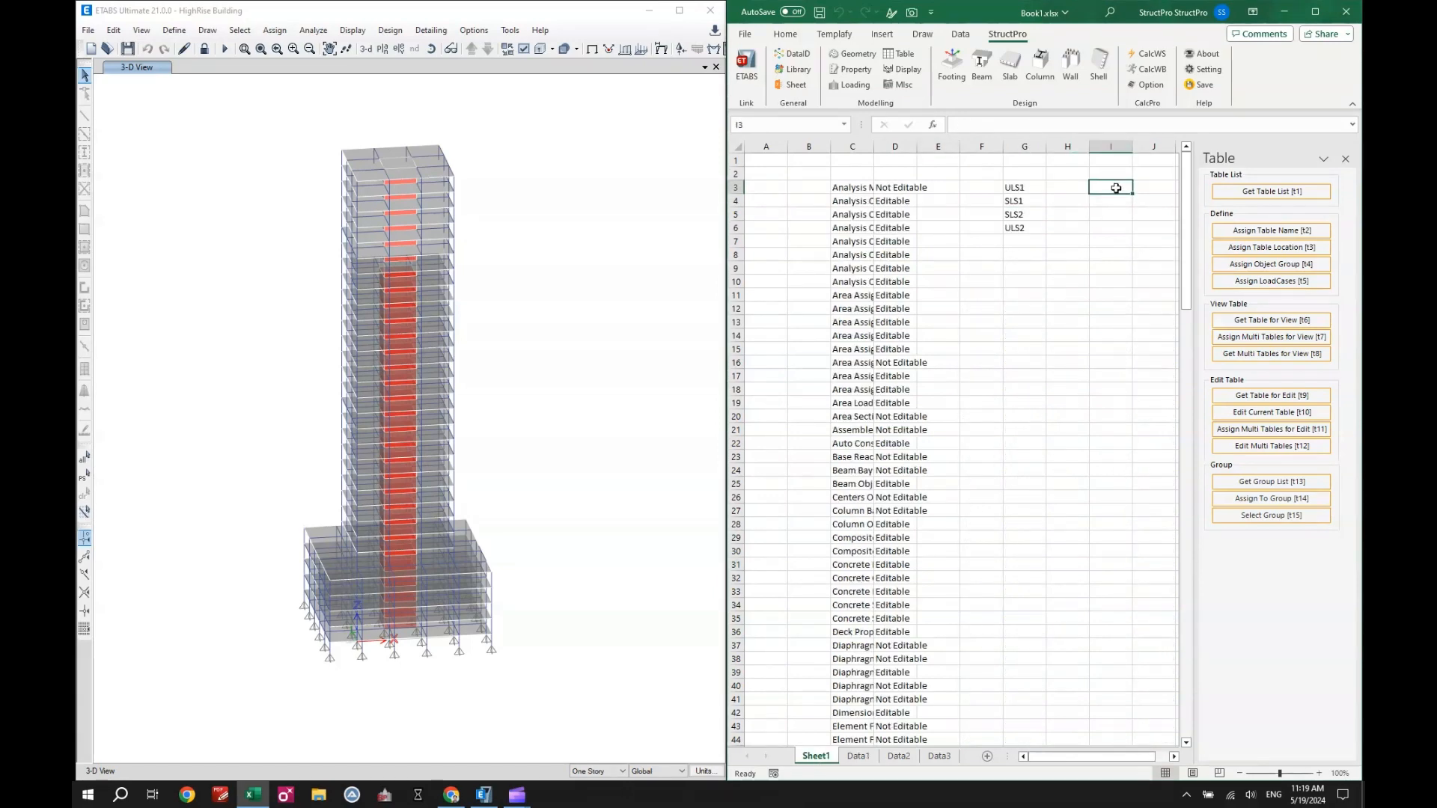
text(Base1)
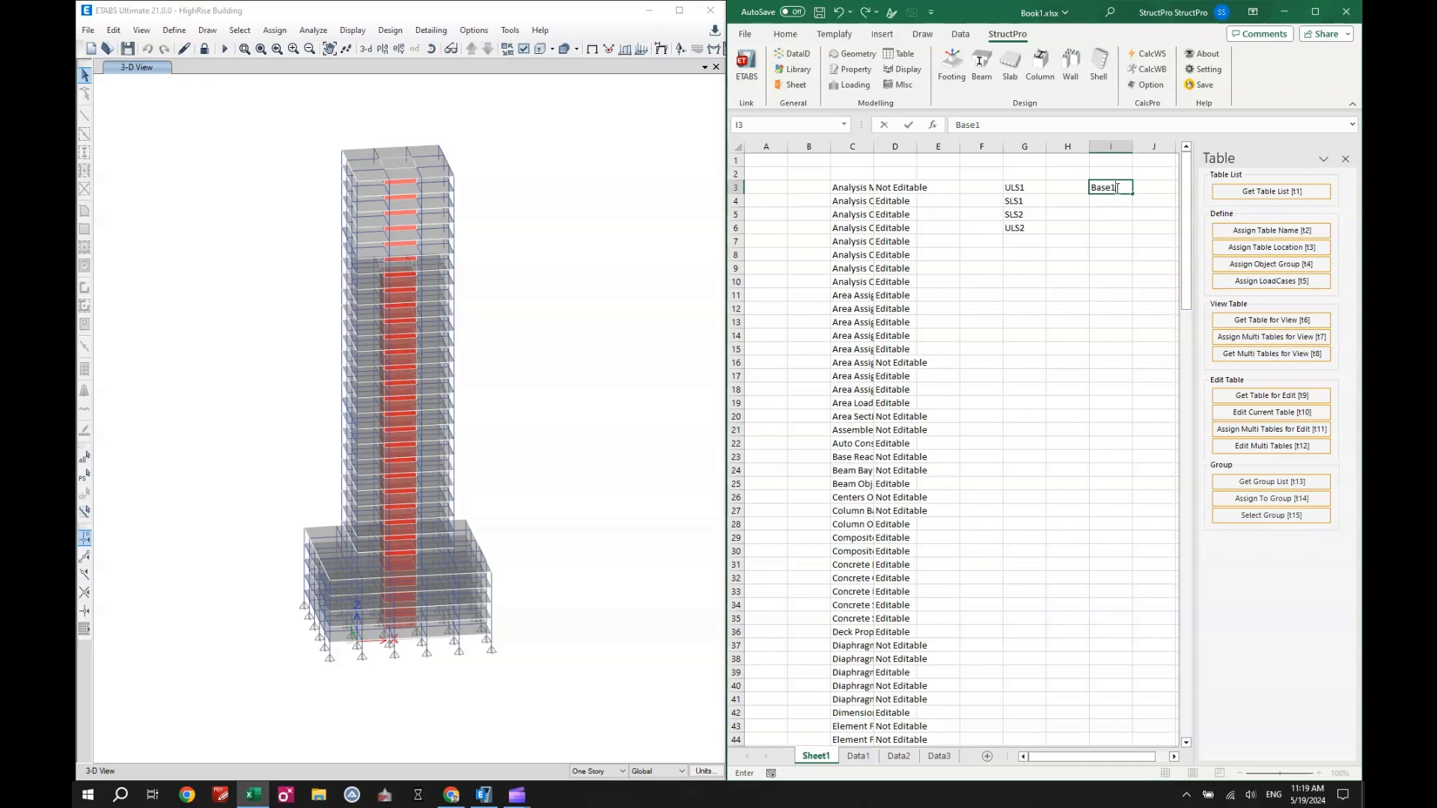
key(Return)
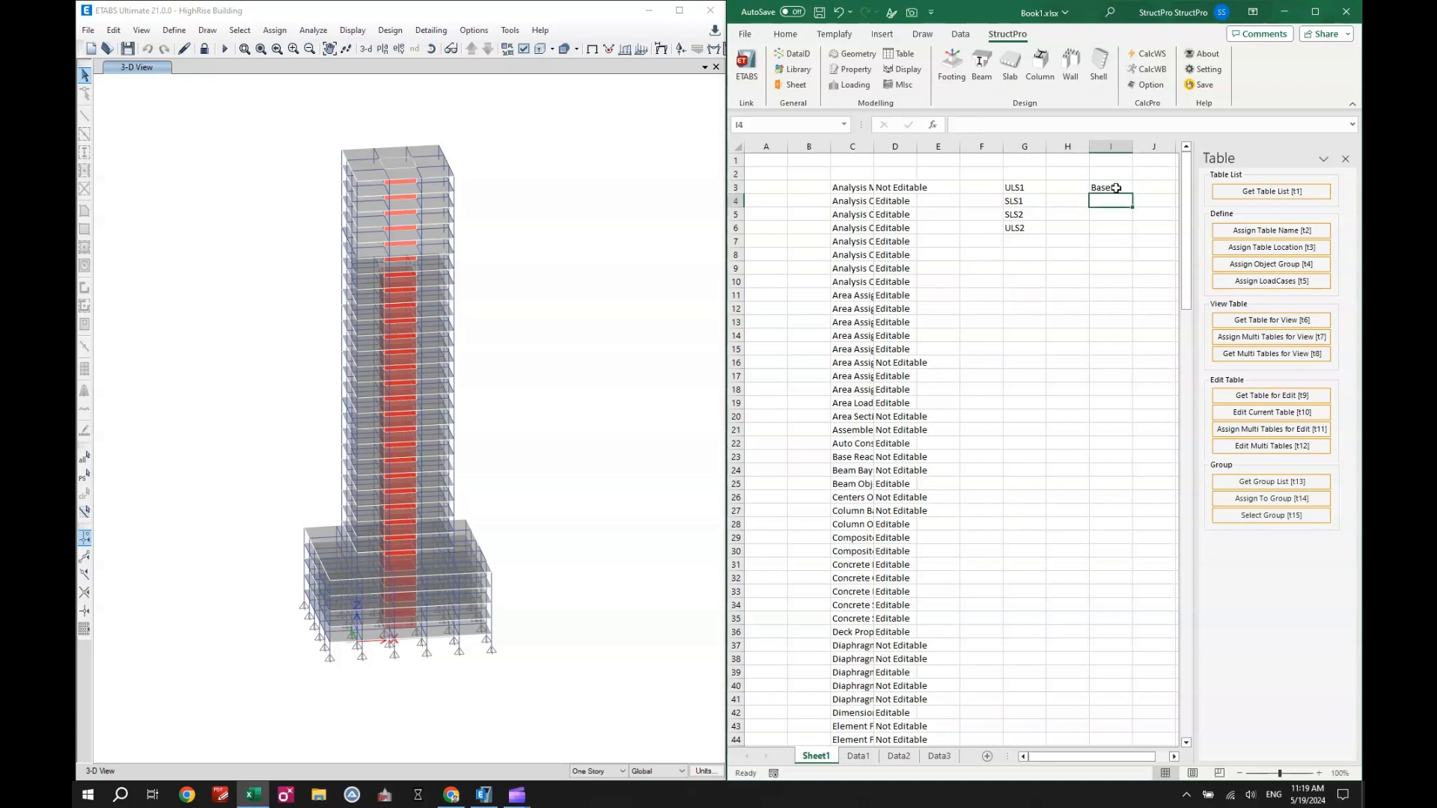
- Select the six support joints along the model's front base edge in ETABS and assign them to group Base1 from cell I3
scroll(408, 557, up, 3)
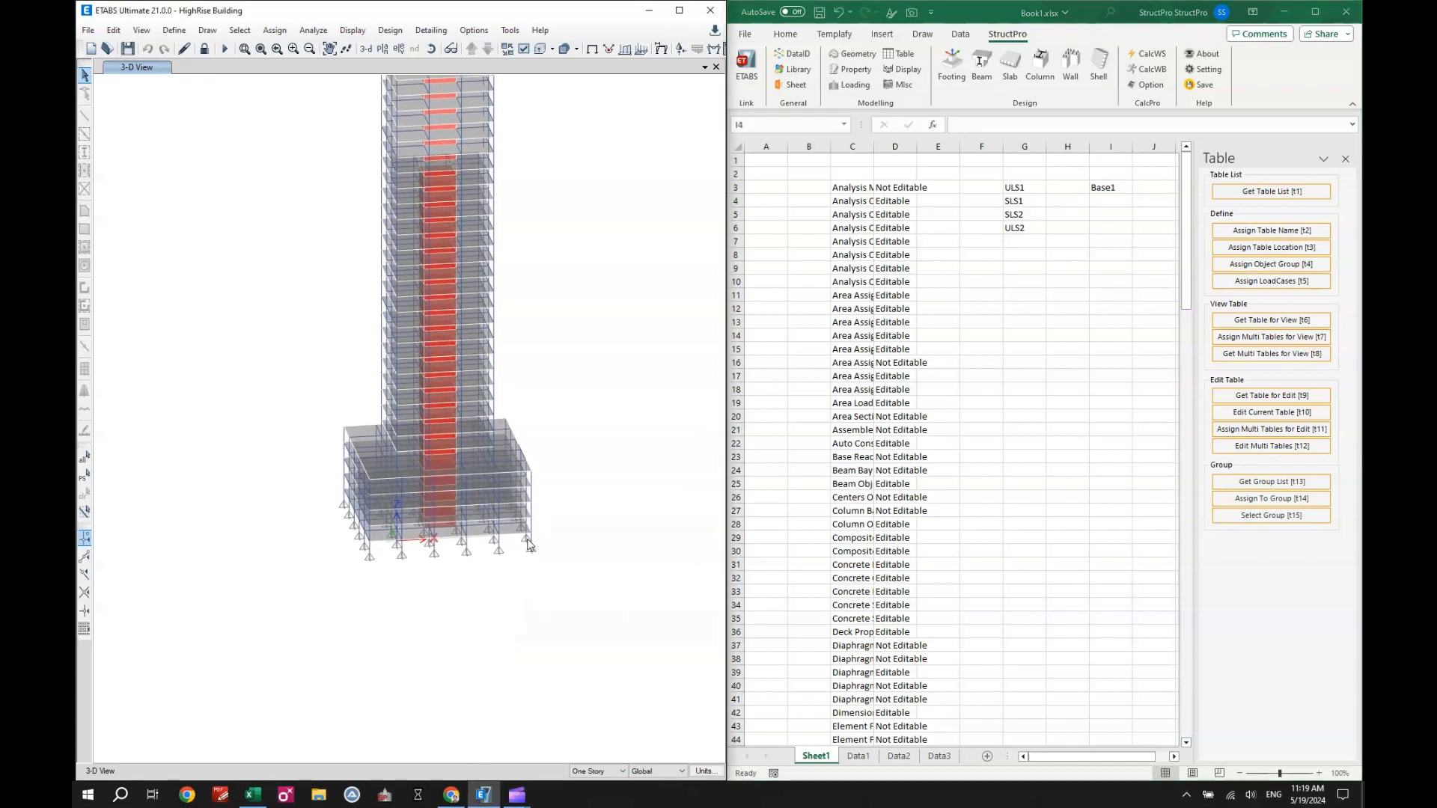
click(408, 557)
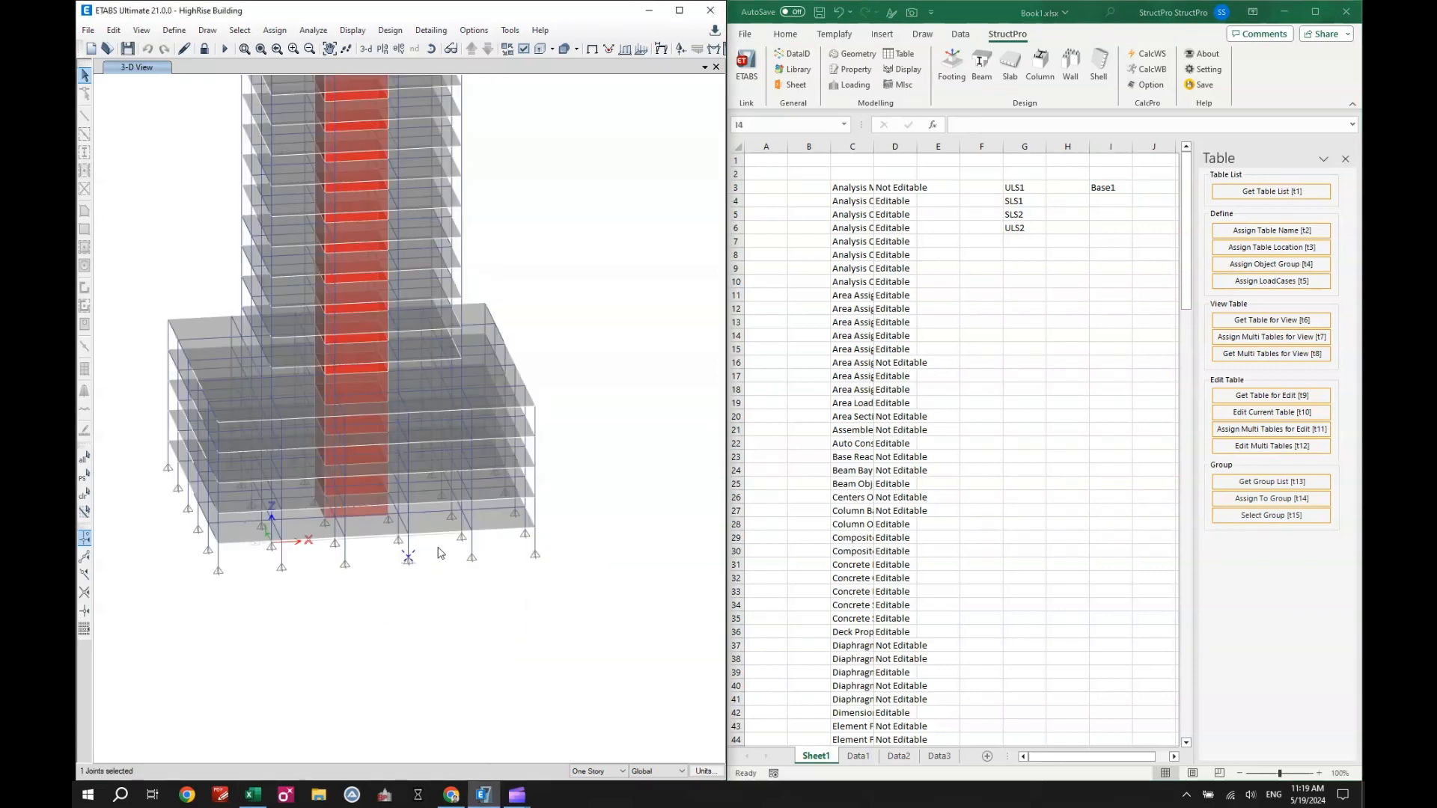
drag(450, 545, 546, 563)
drag(335, 553, 350, 565)
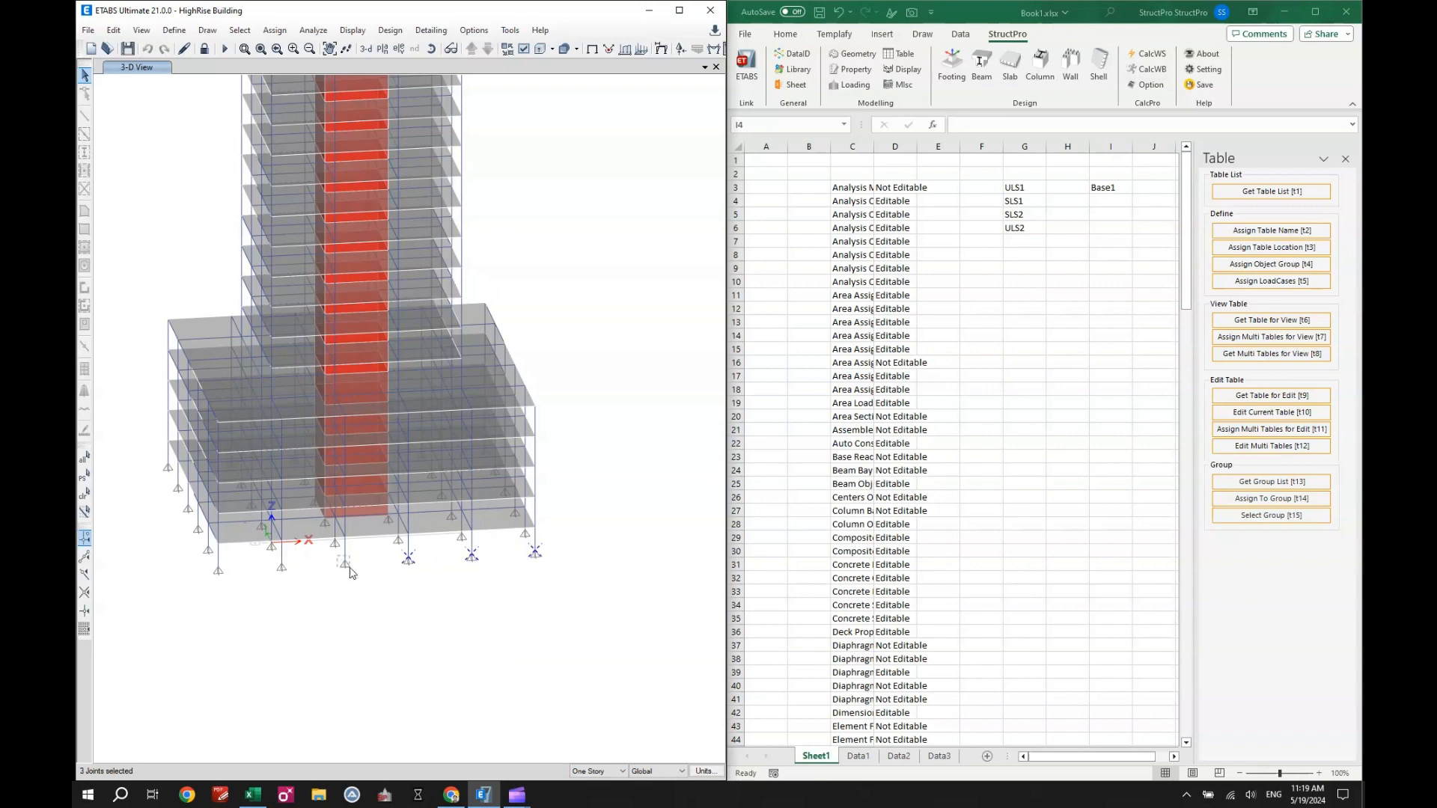
click(282, 565)
click(218, 571)
click(1106, 196)
click(1107, 187)
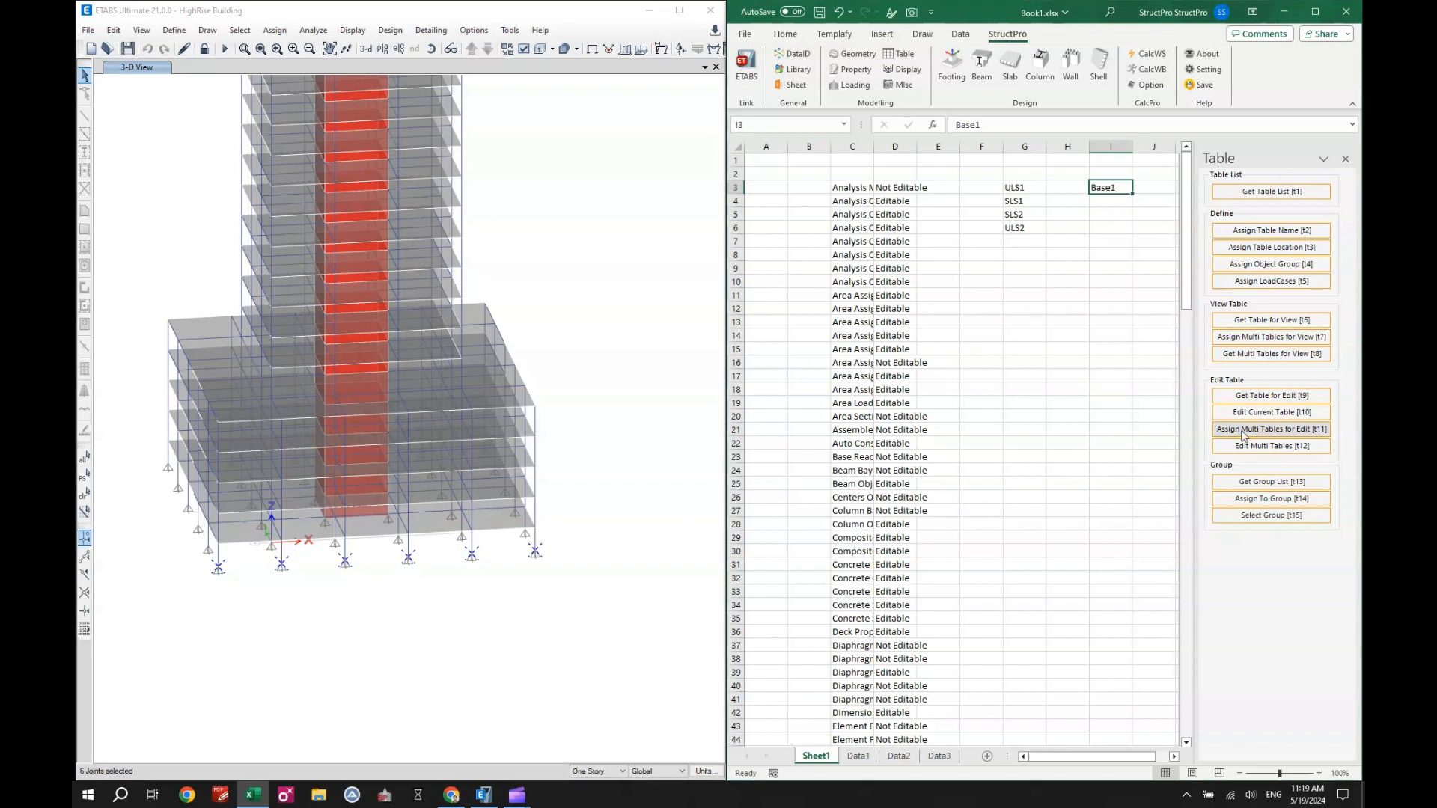
click(1257, 500)
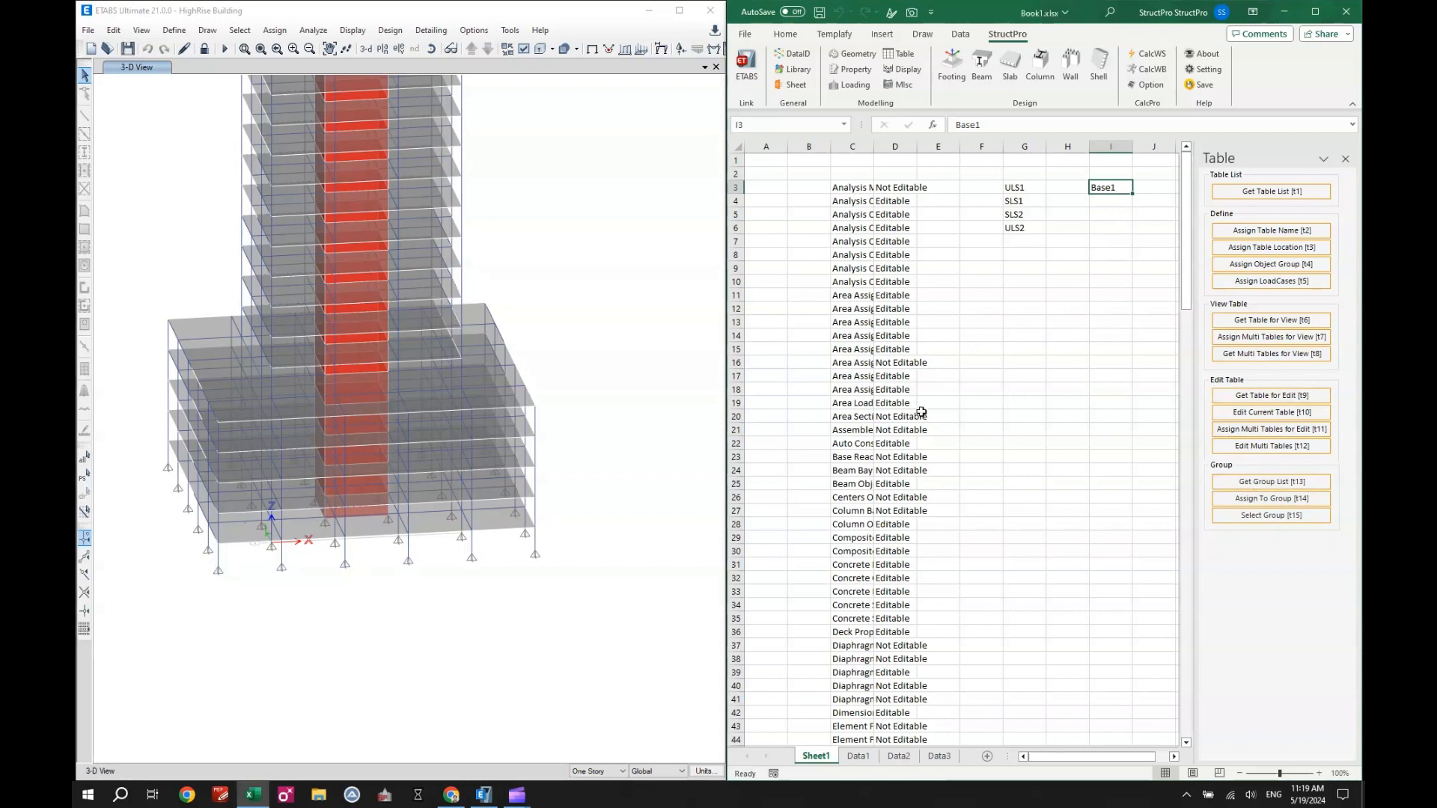
drag(467, 355, 469, 364)
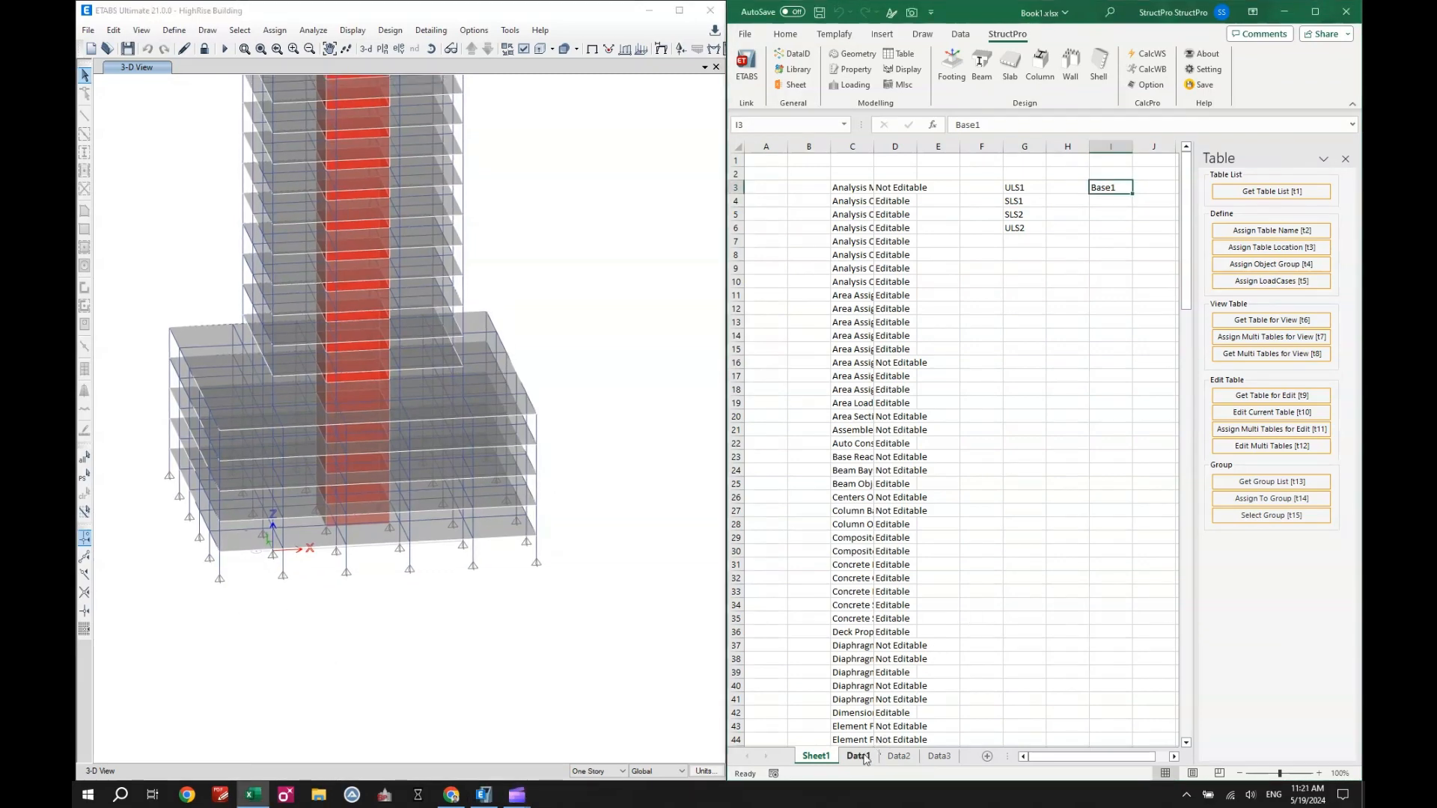
- Assign group Base1 from Sheet1 cell I3 as the output object group of the Data1 table
click(858, 756)
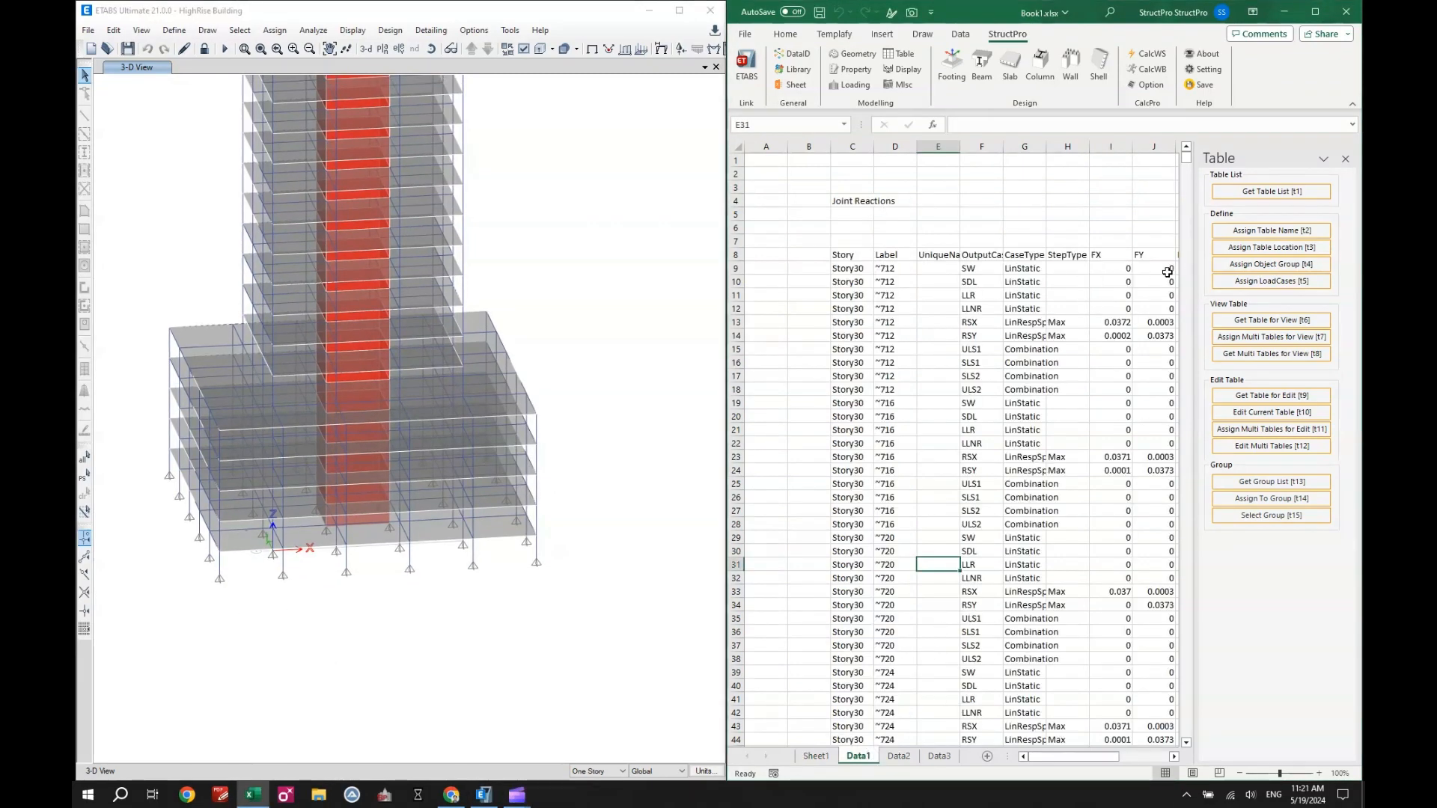
click(1266, 265)
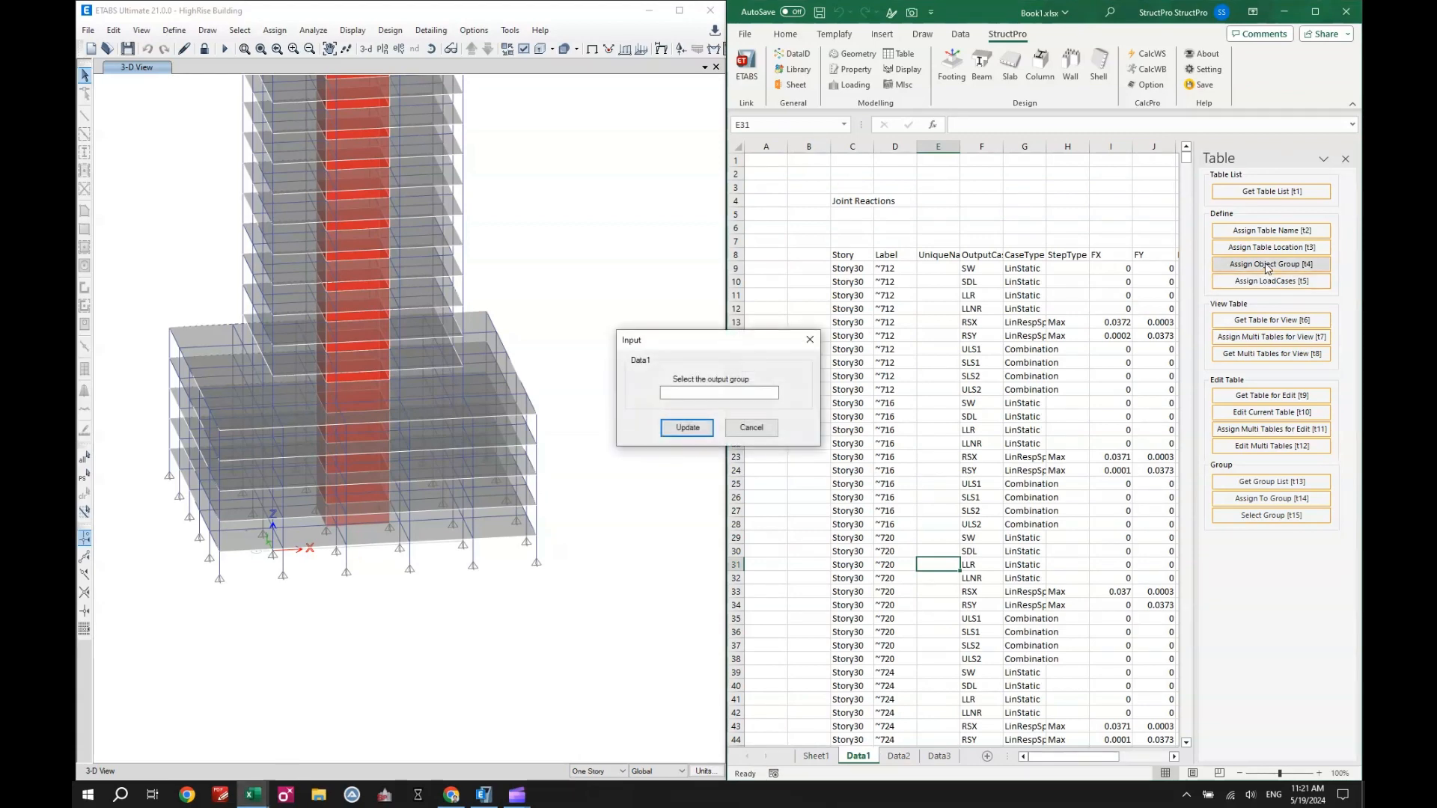
click(831, 757)
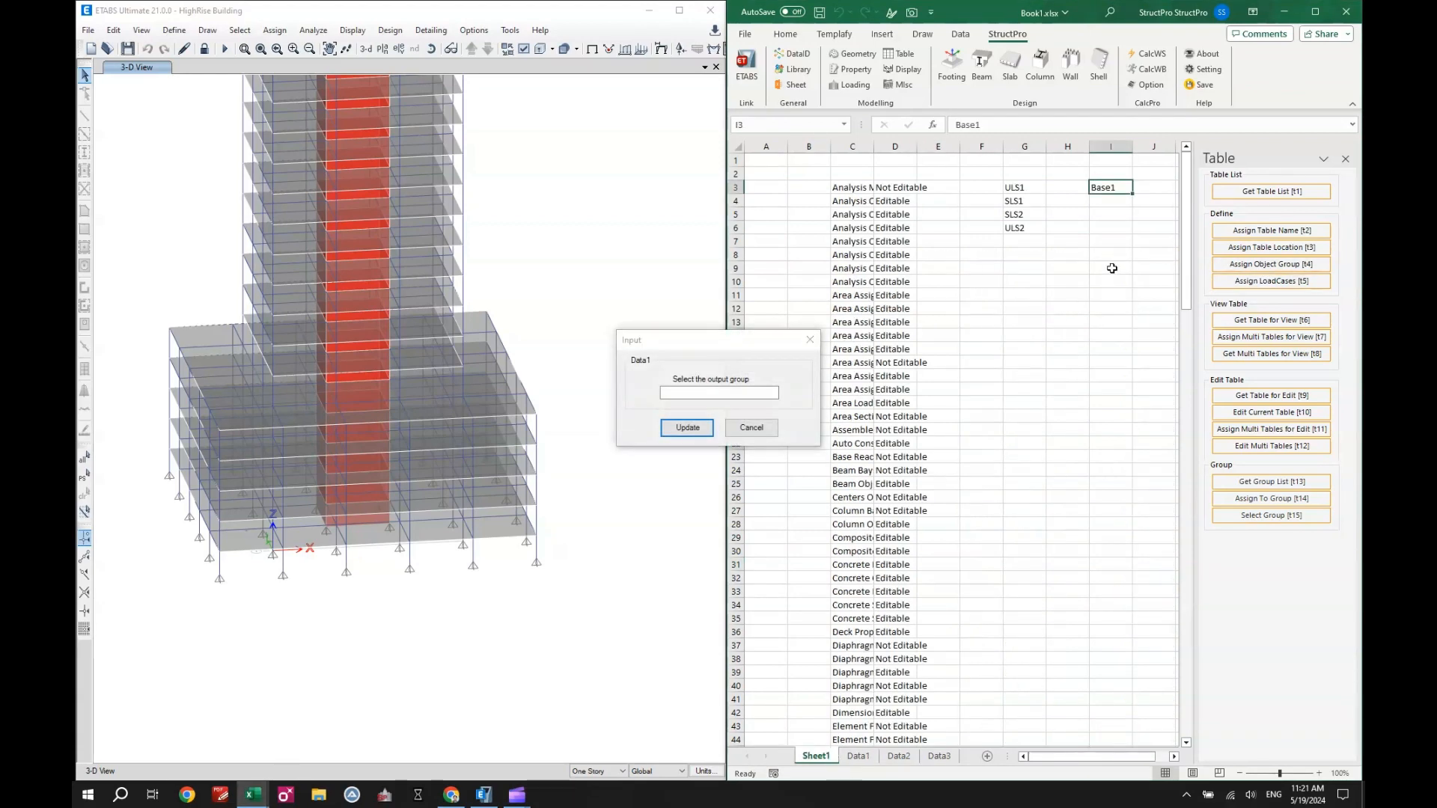
click(1111, 217)
click(1109, 188)
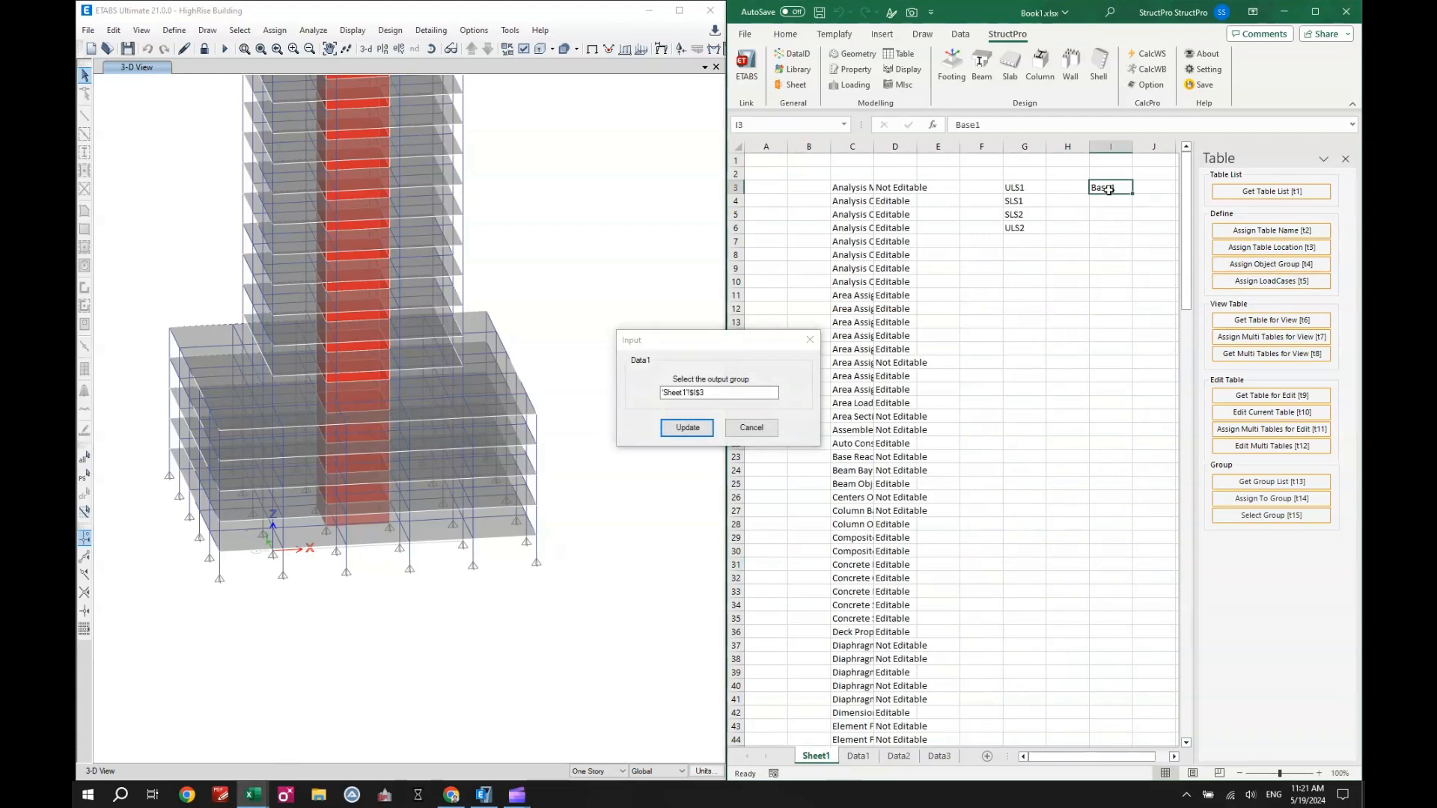
click(713, 391)
click(688, 430)
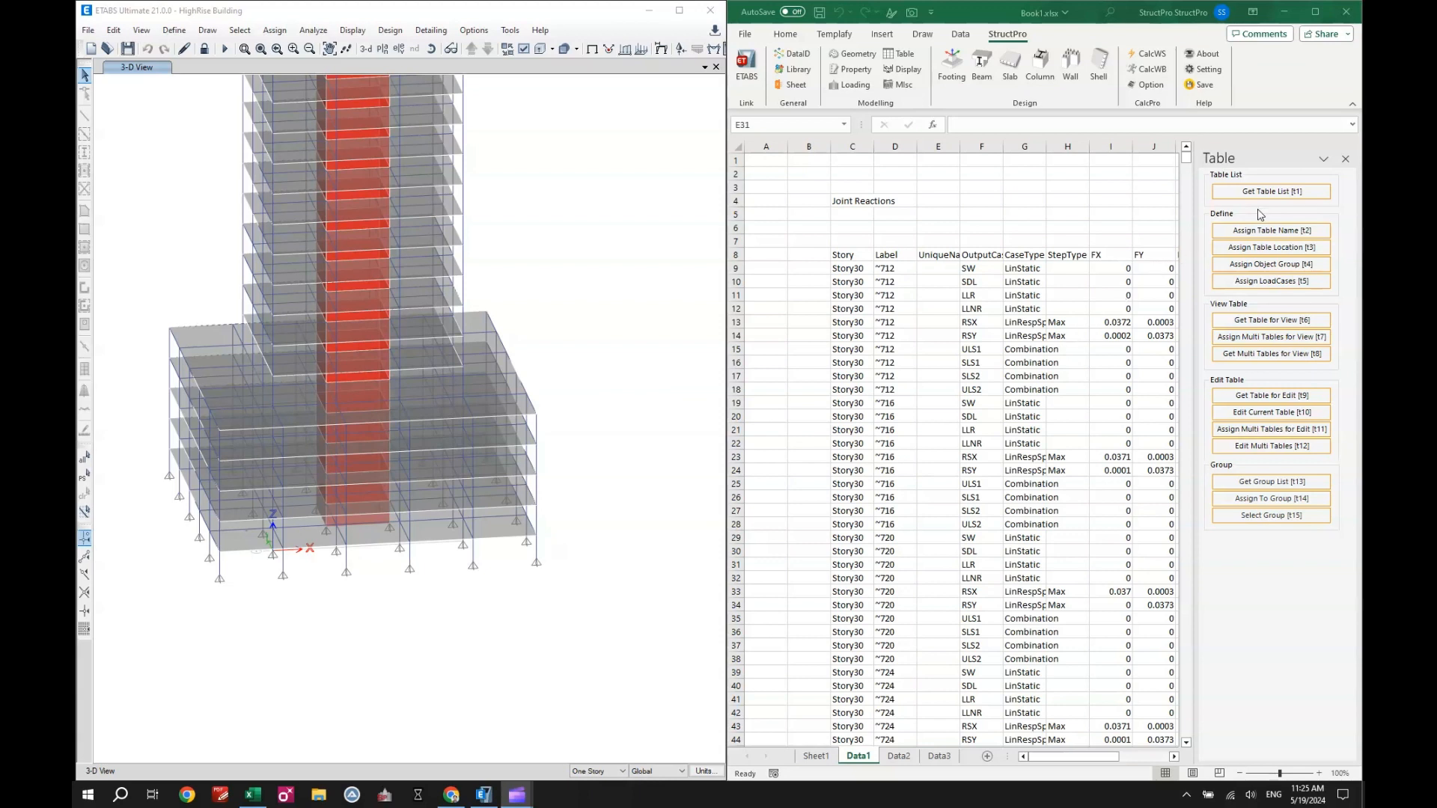
- Get the Joint Reactions table for view on Data1 and check its output case and label columns
click(1262, 322)
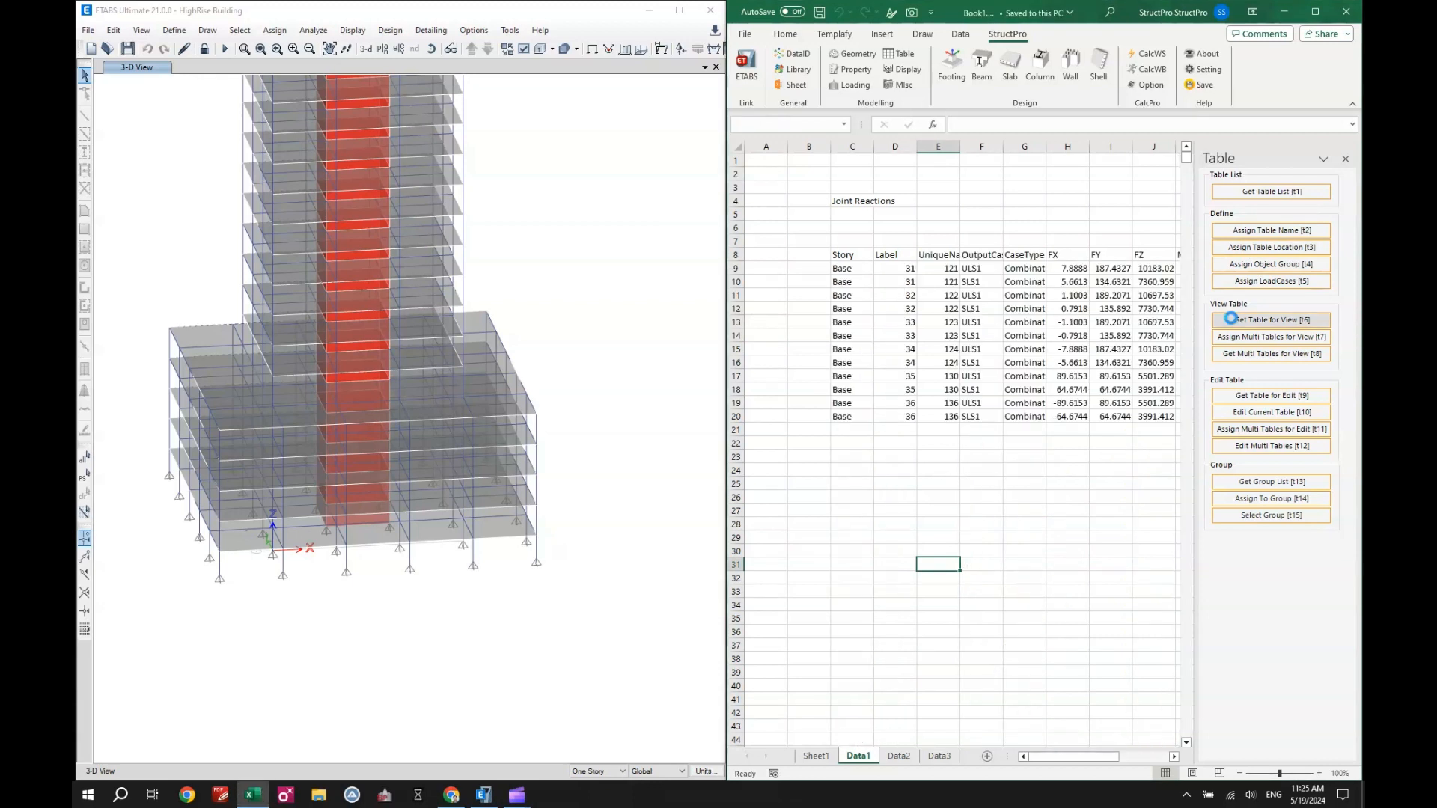
click(913, 282)
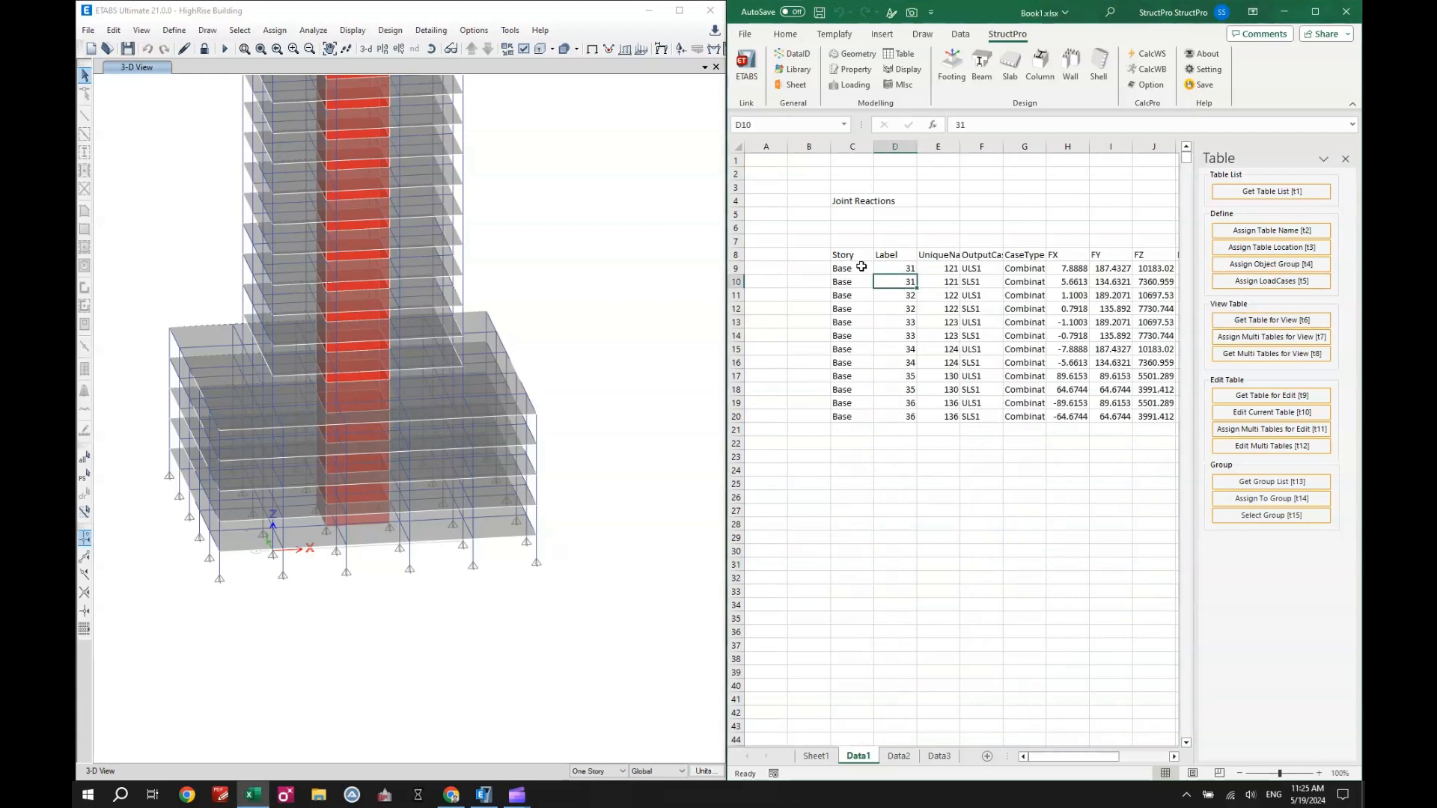
click(981, 269)
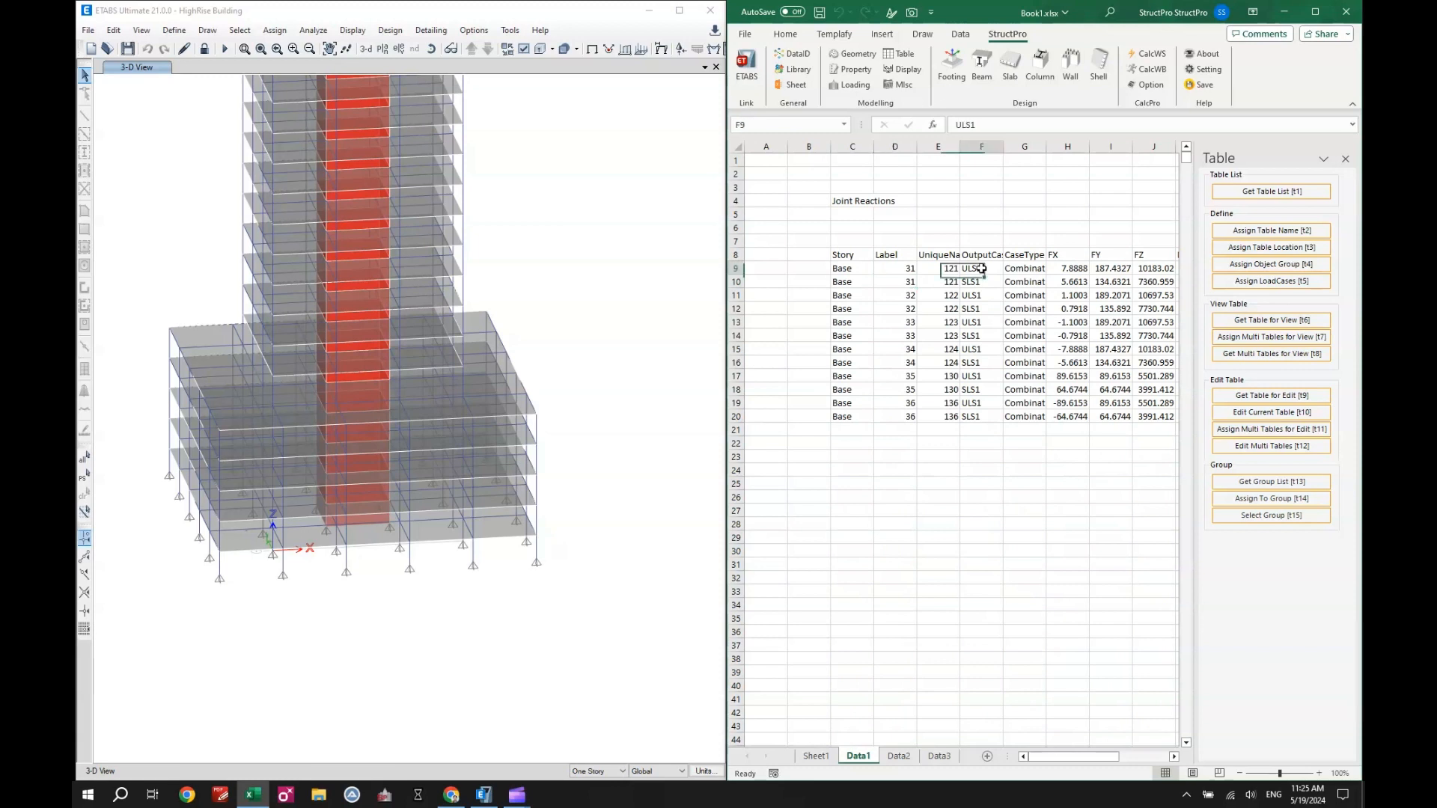
drag(981, 269, 981, 418)
ctrl+click(900, 267)
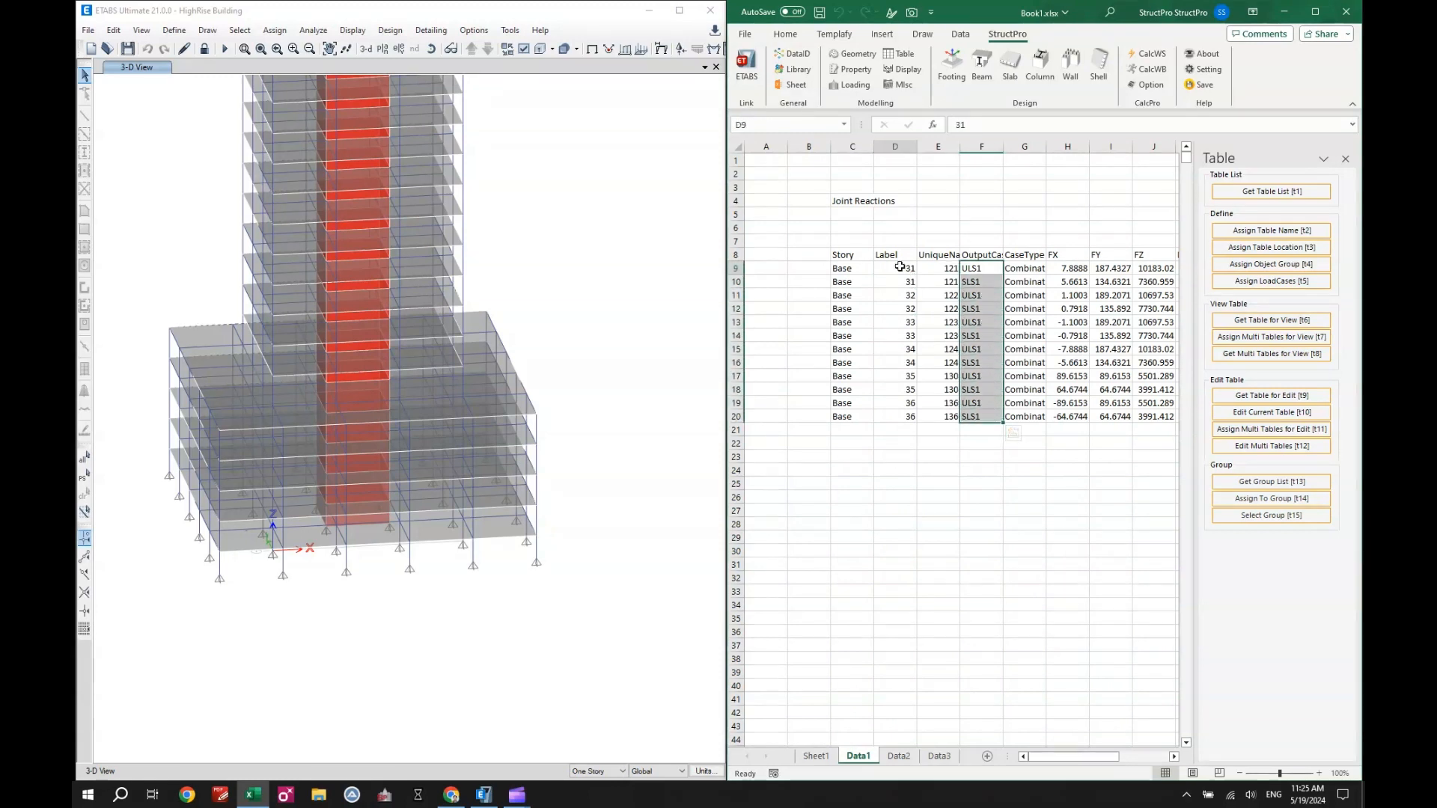
drag(900, 267, 899, 417)
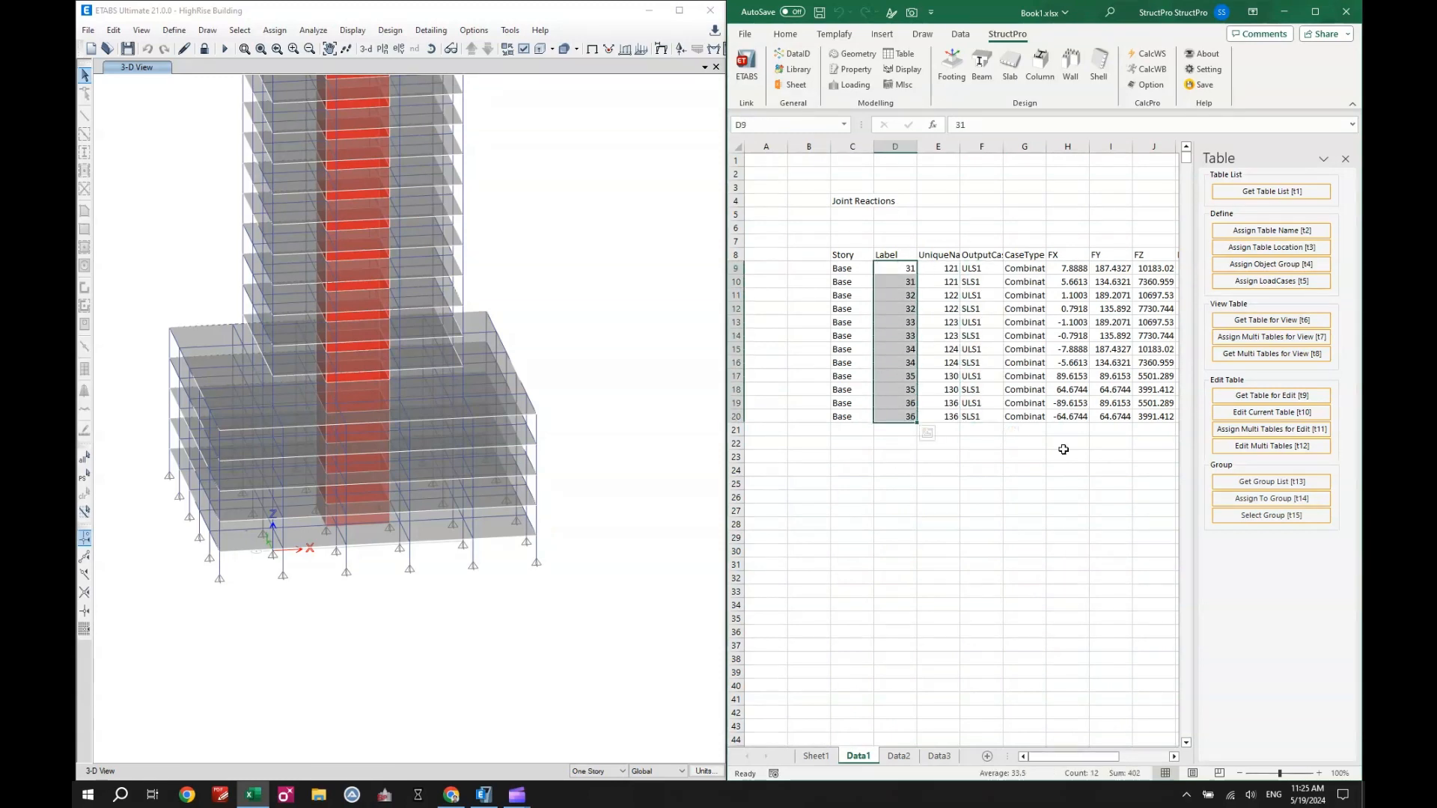
click(1067, 484)
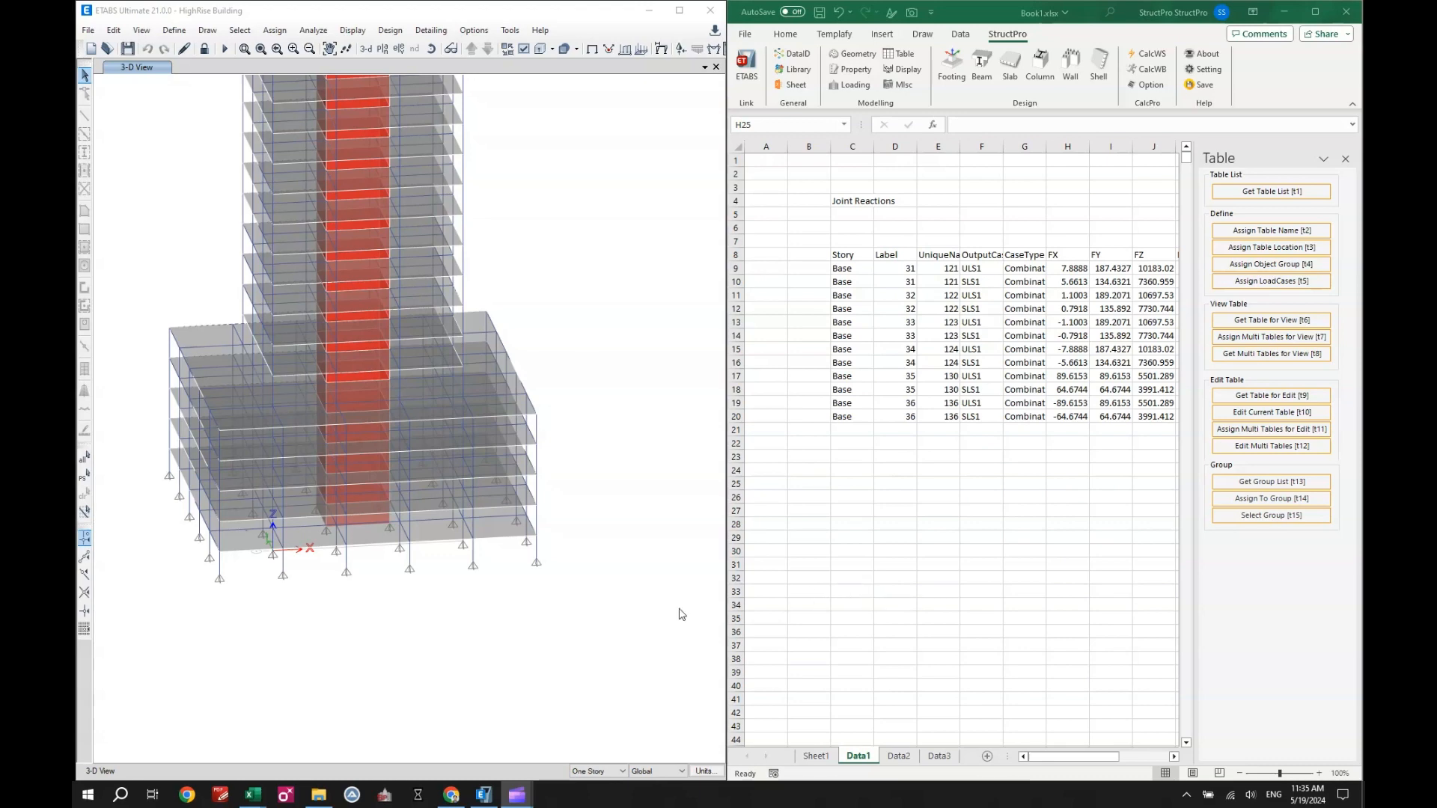
- Switch to the EC_Analysis Dashboard workbook and get its multiple tables for view from ETABS
mouse_move(256, 792)
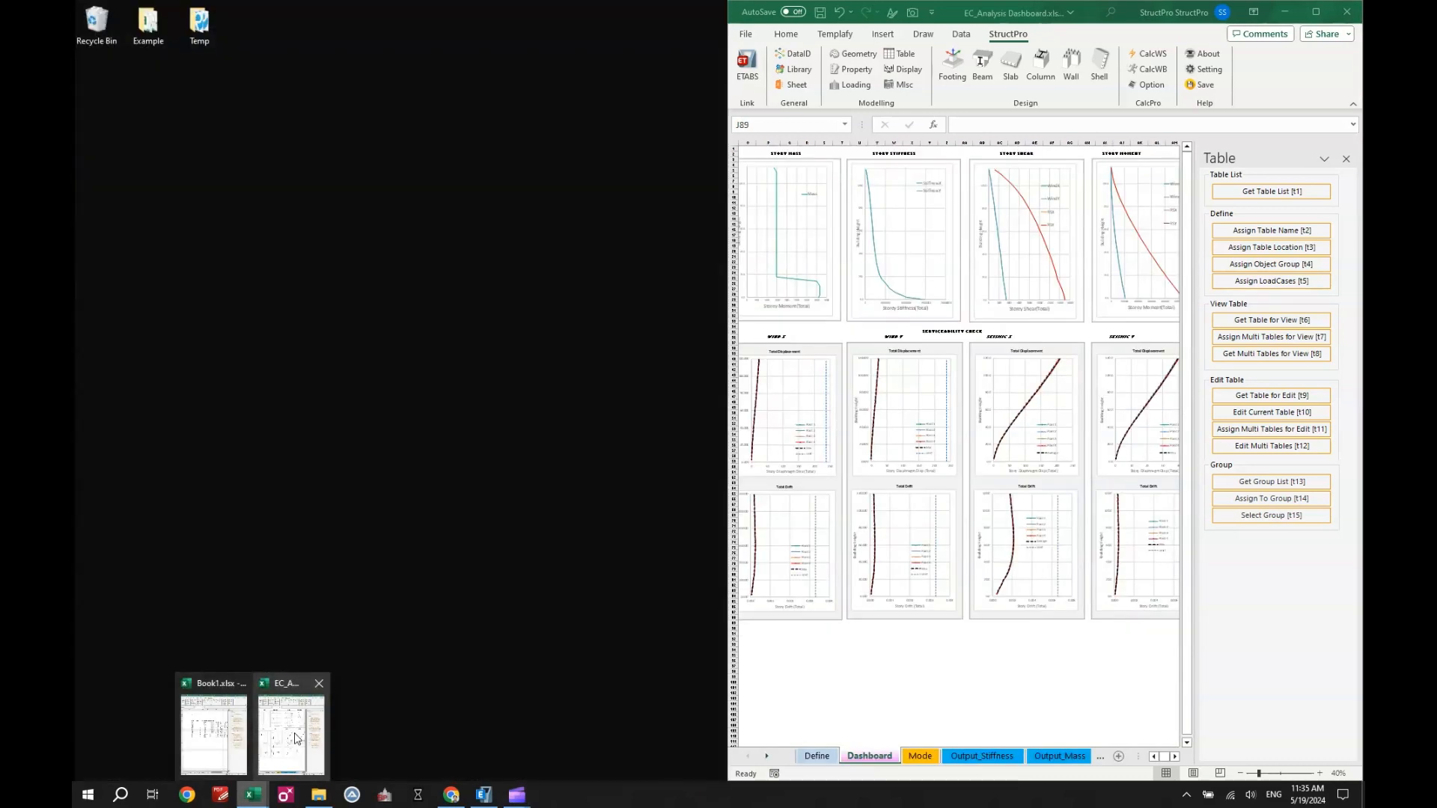
click(291, 730)
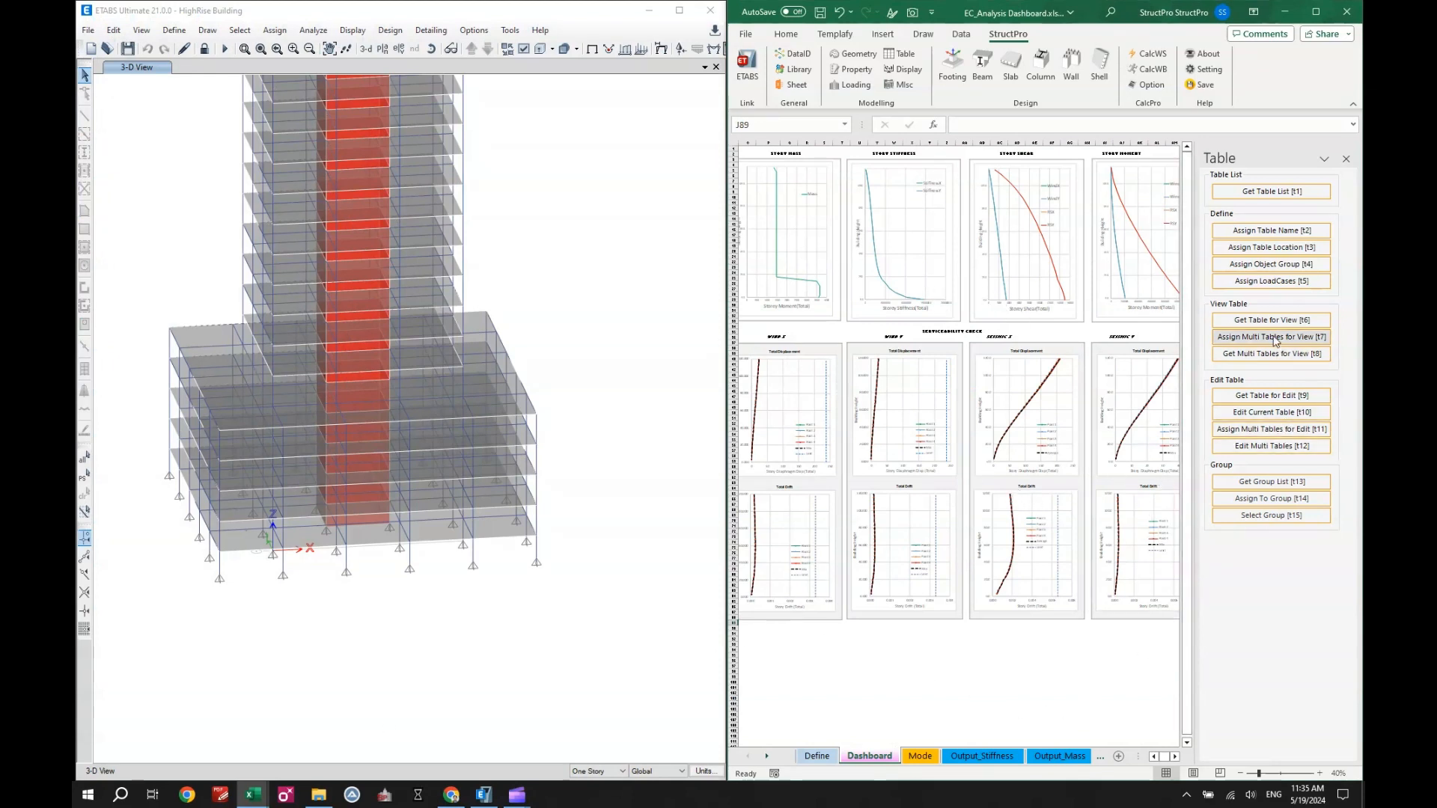
click(1275, 355)
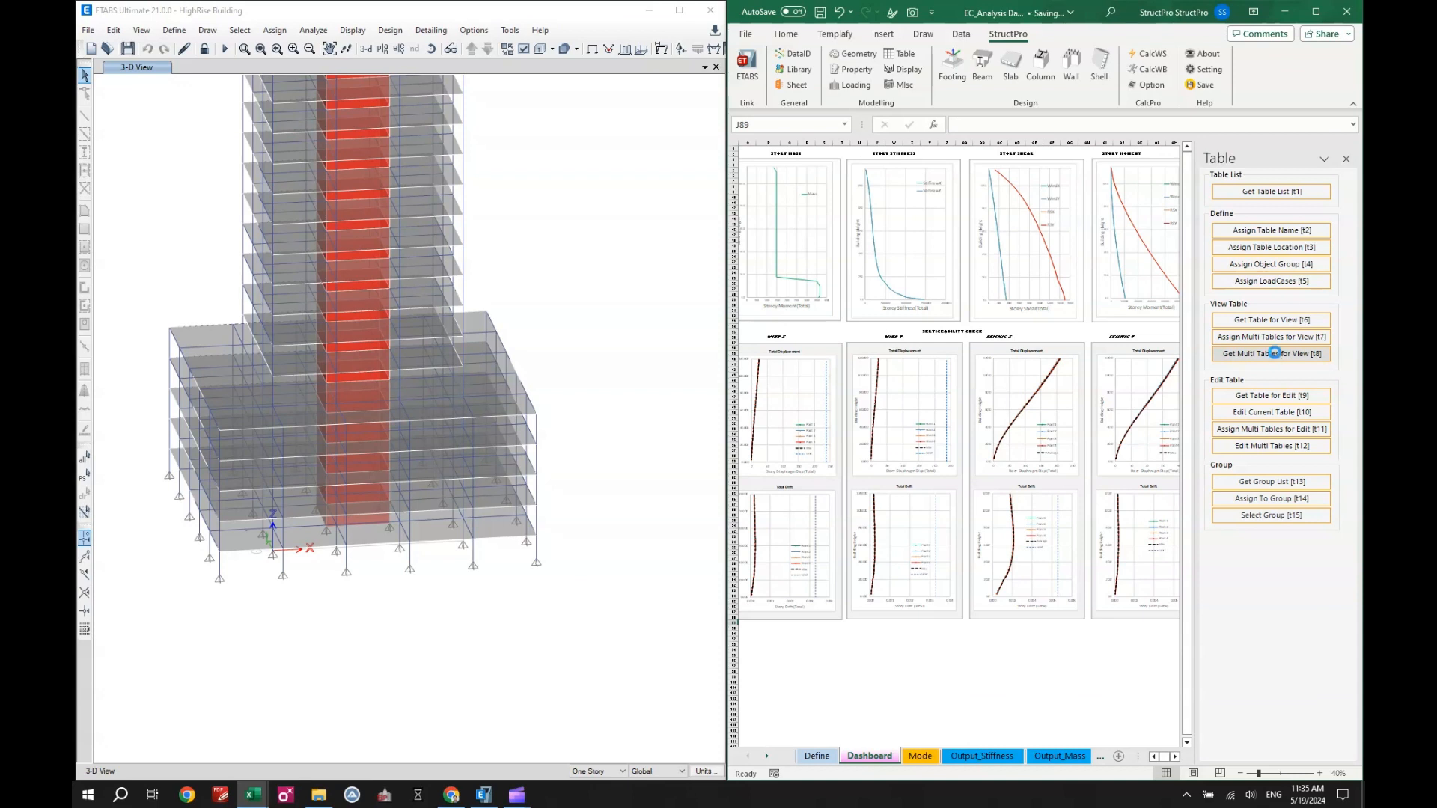